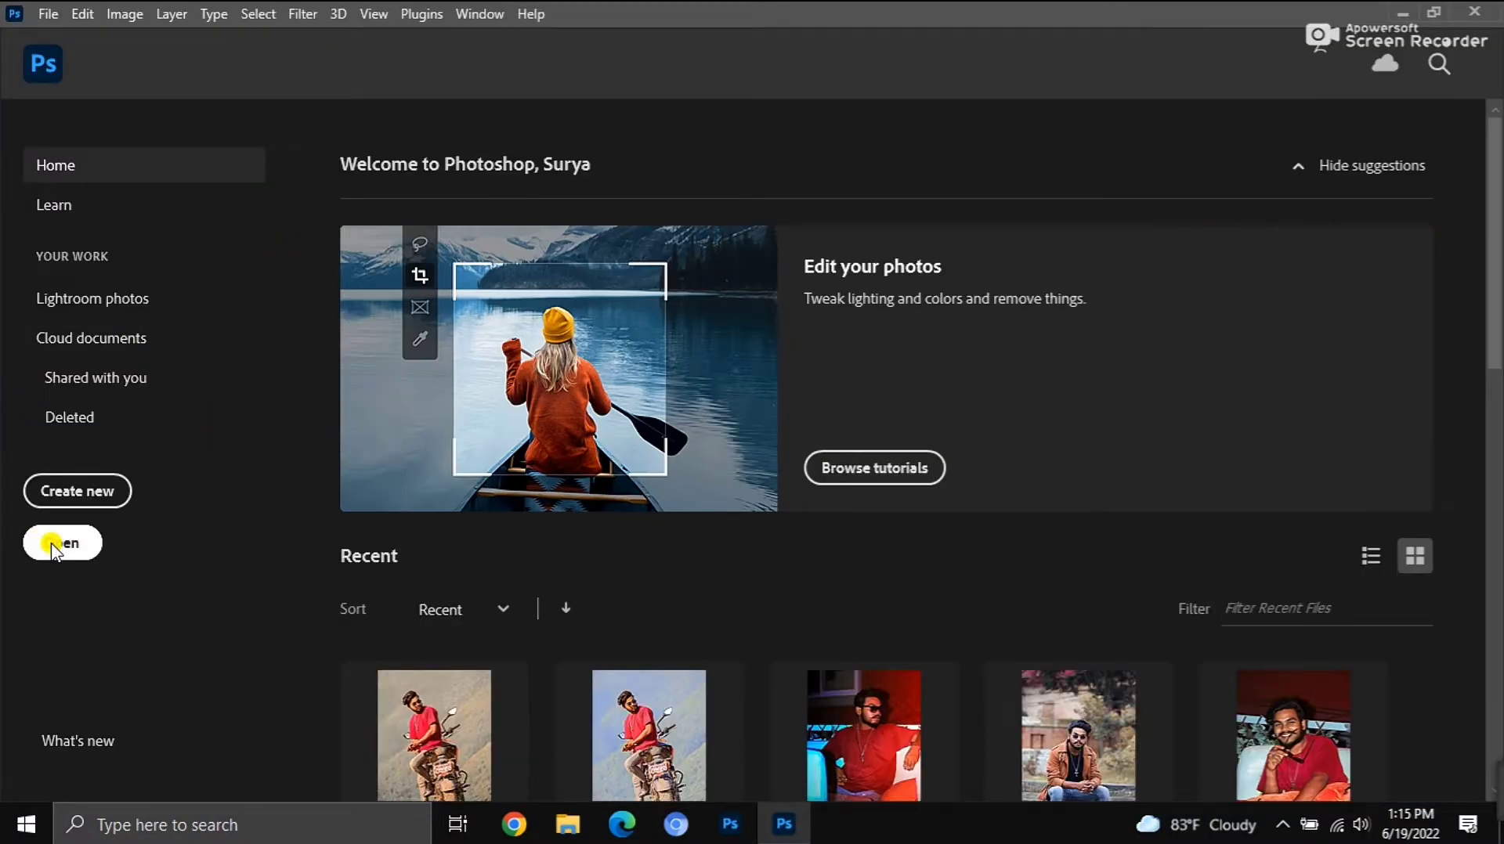
left_click(43, 547)
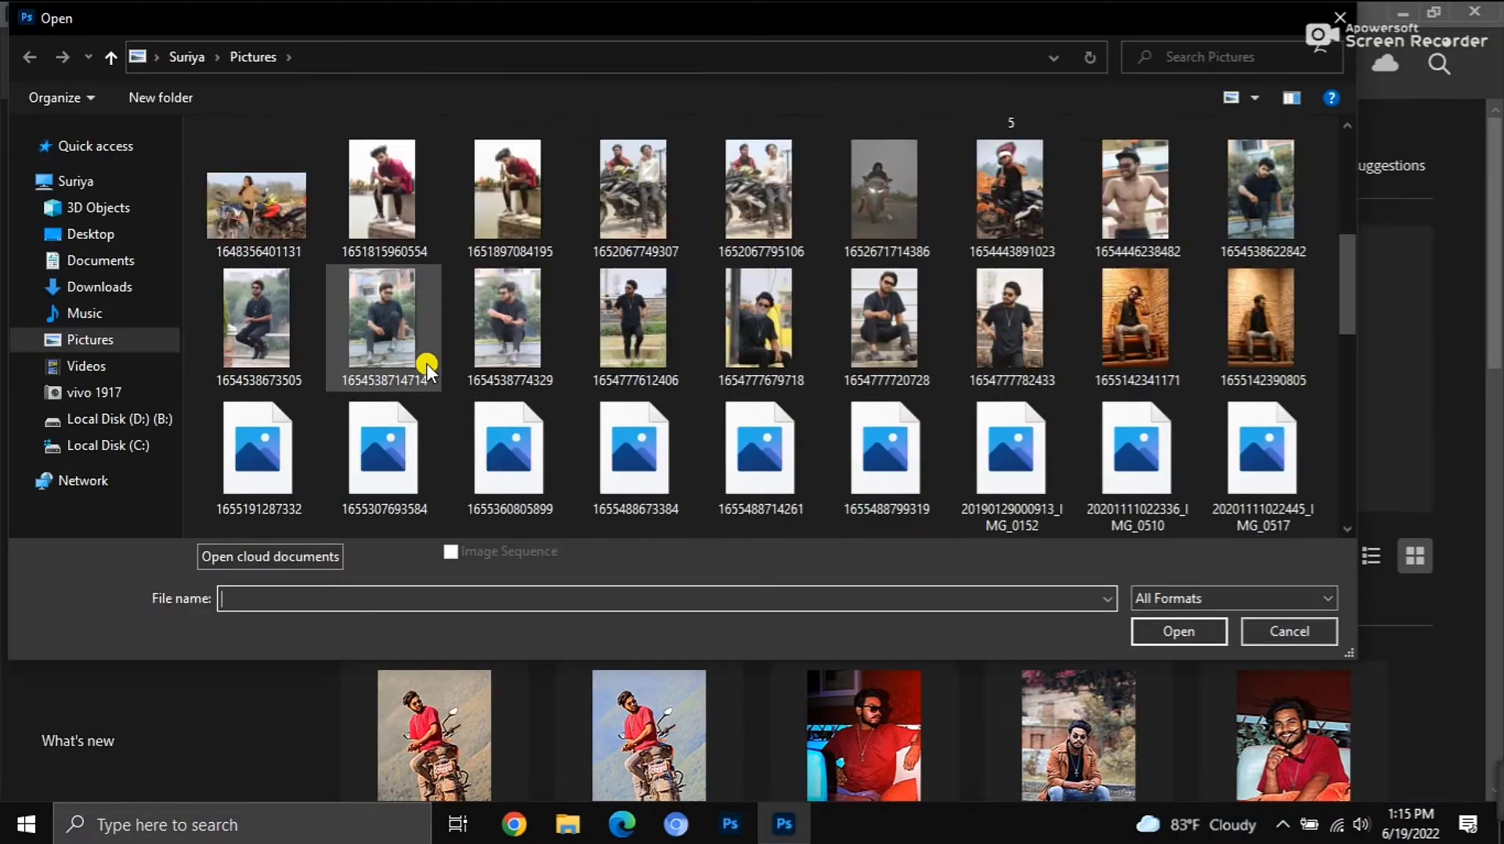
scroll(426, 364, "down", 5)
scroll(744, 373, "up", 2)
left_click(748, 202)
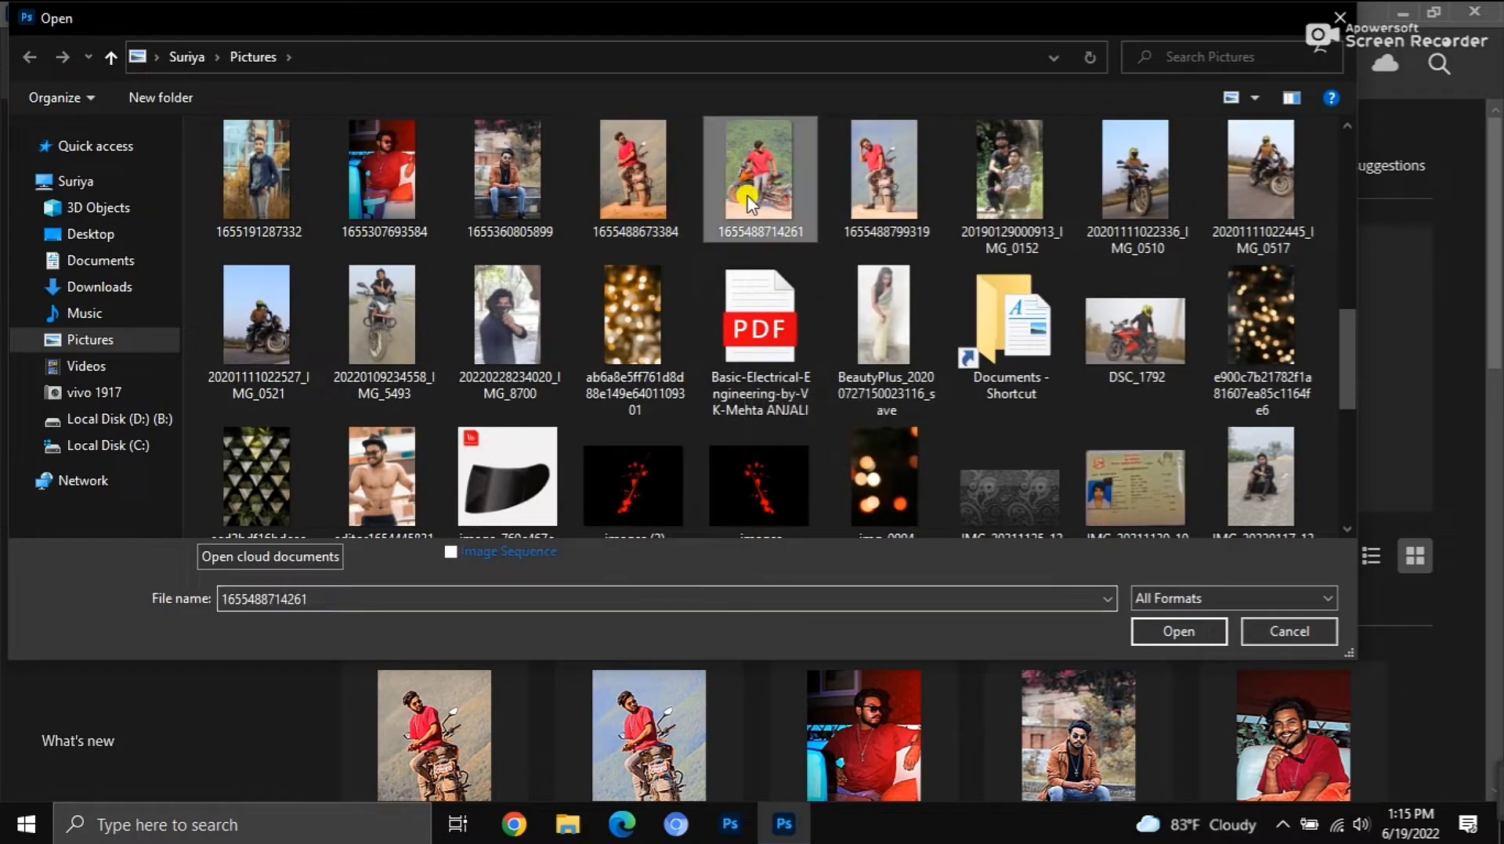
Load the photo into Camera Raw and set Exposure -0.05 and Highlights -85
left_click(1150, 628)
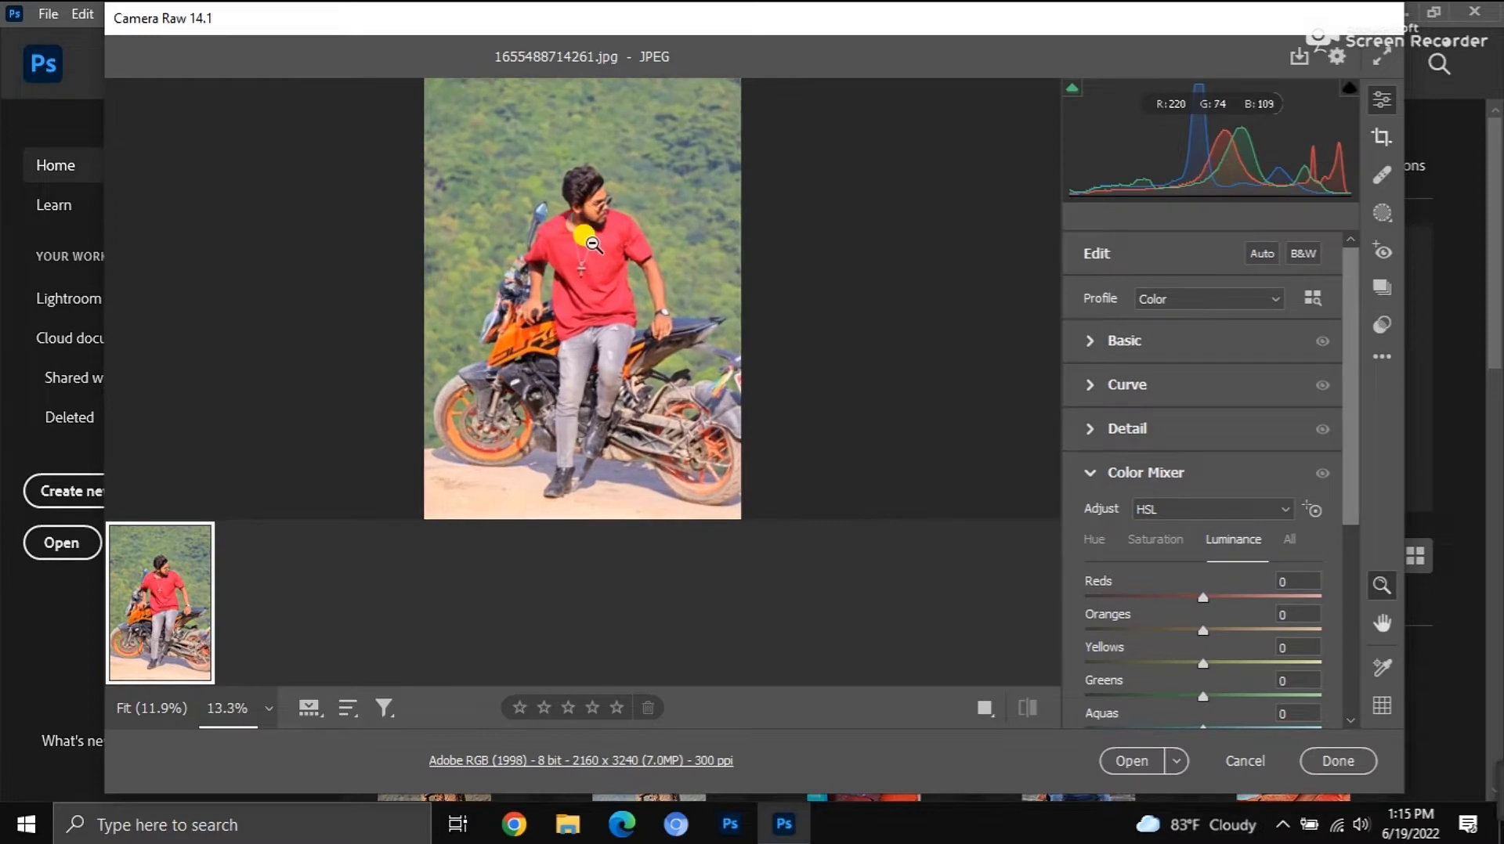
left_click(1191, 342)
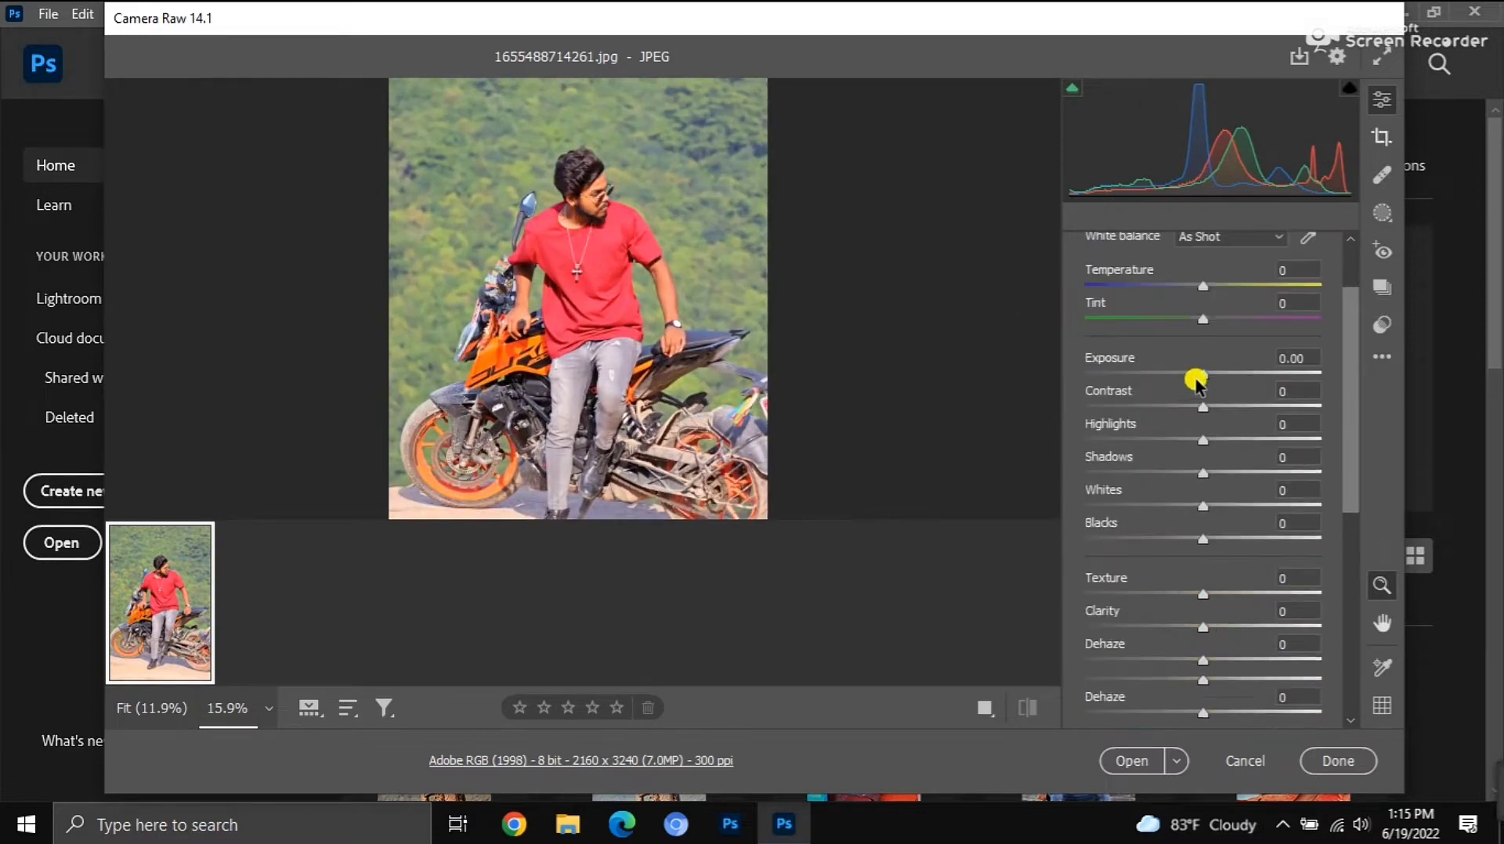
left_click_drag(1199, 441, 1134, 440)
left_click_drag(1203, 376, 1201, 387)
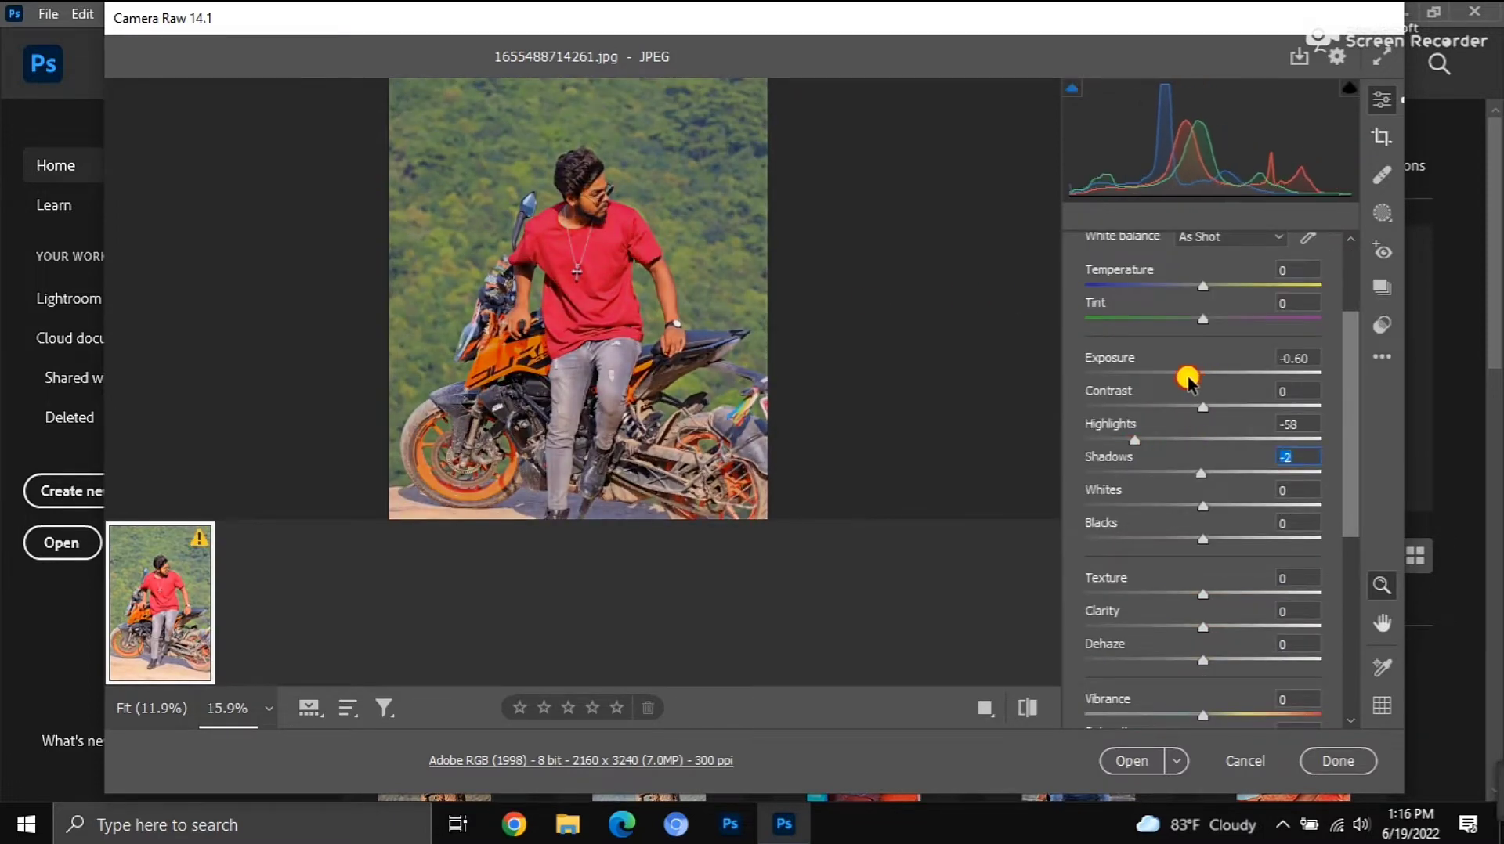
left_click_drag(1134, 440, 1103, 440)
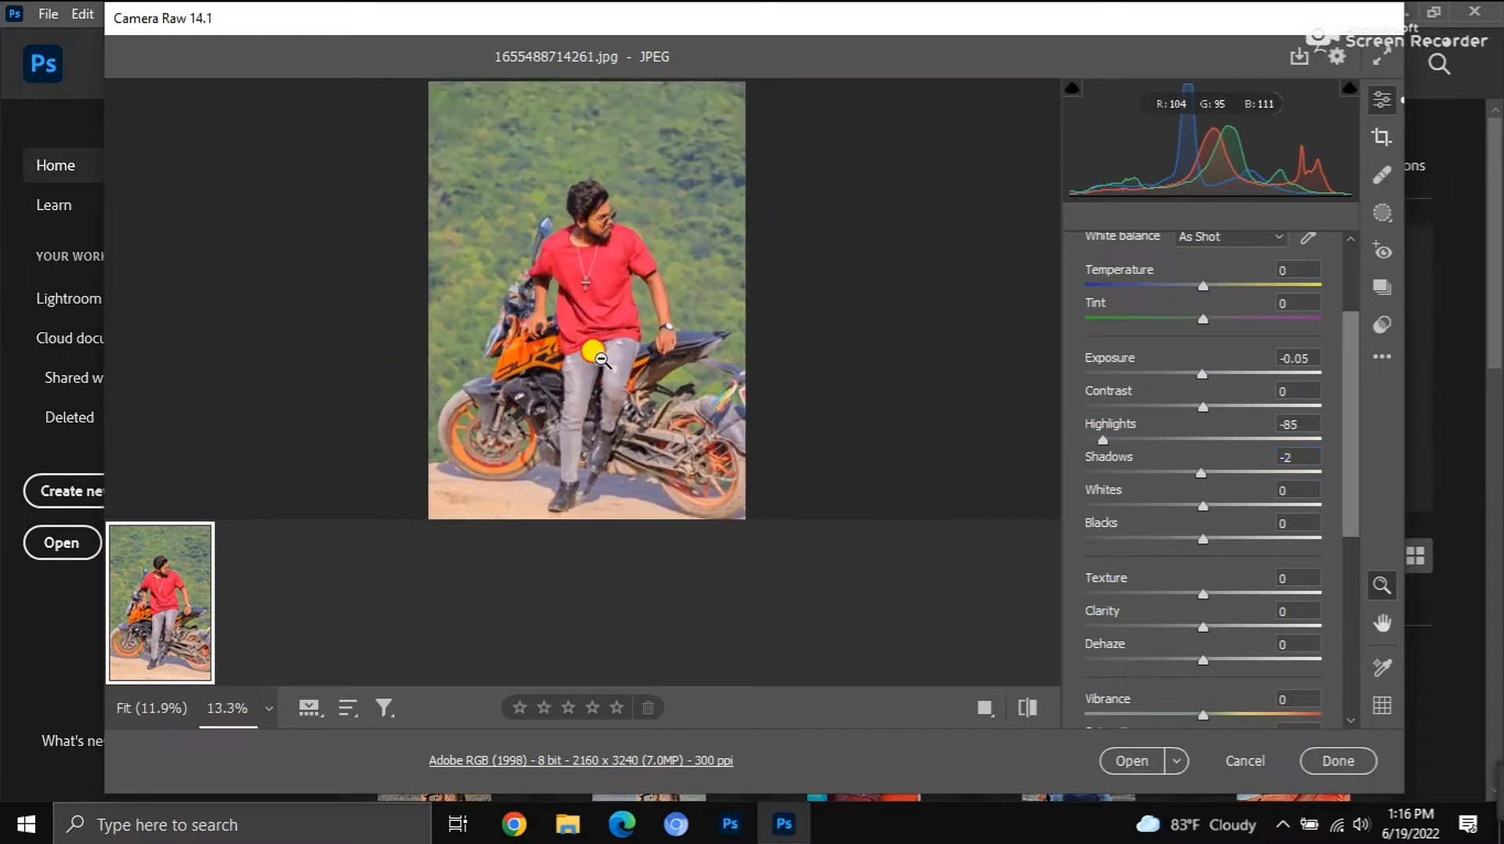
Raise Whites to +30, check the face preview, and open the photo as a document
left_click_drag(1202, 506, 1236, 508)
scroll(1188, 537, "down", 2)
left_click(584, 192)
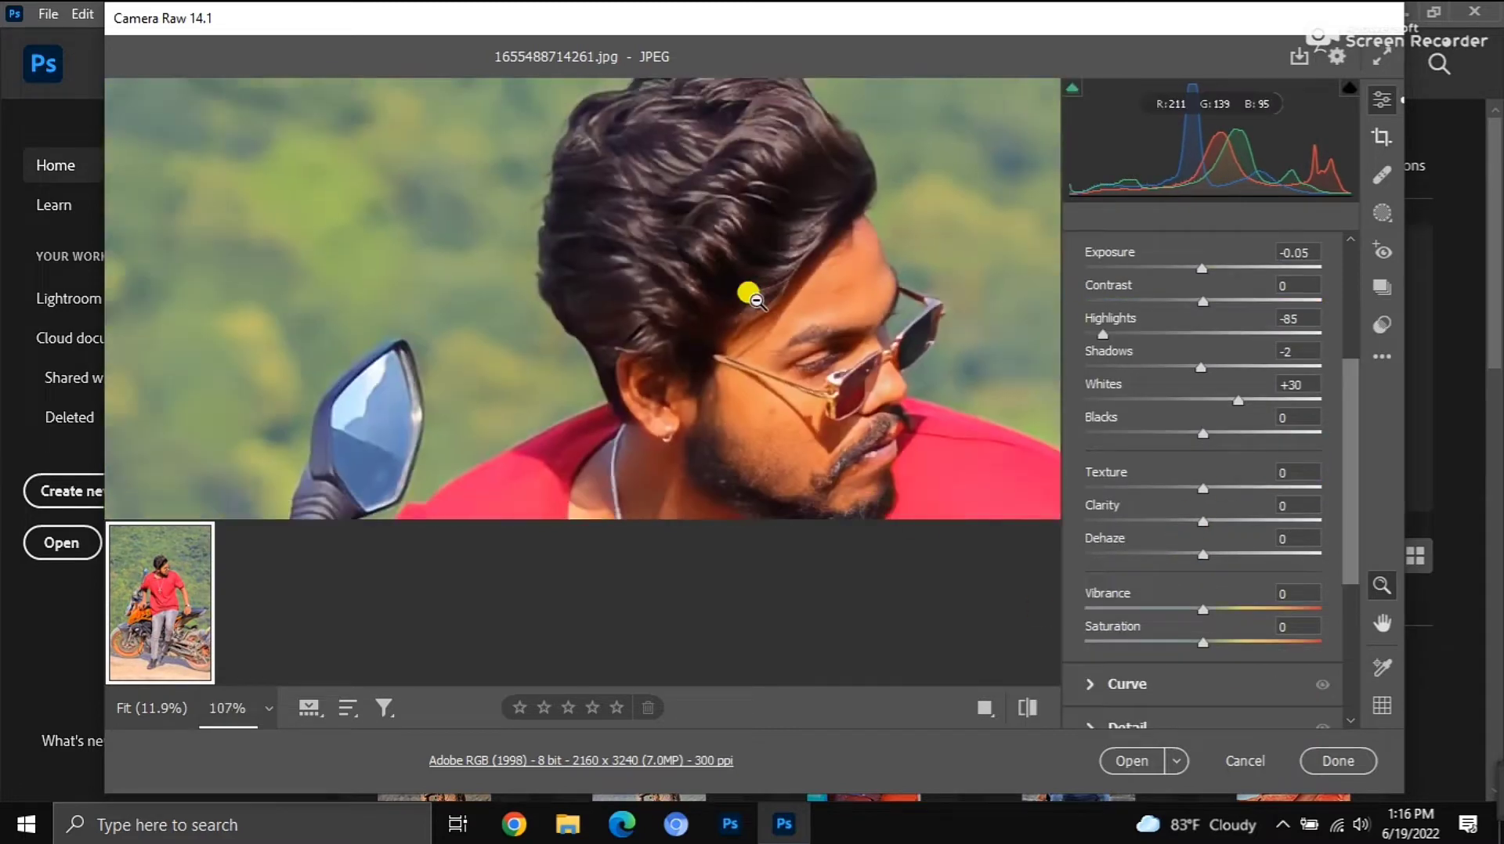
left_click(575, 345)
left_click(1131, 761)
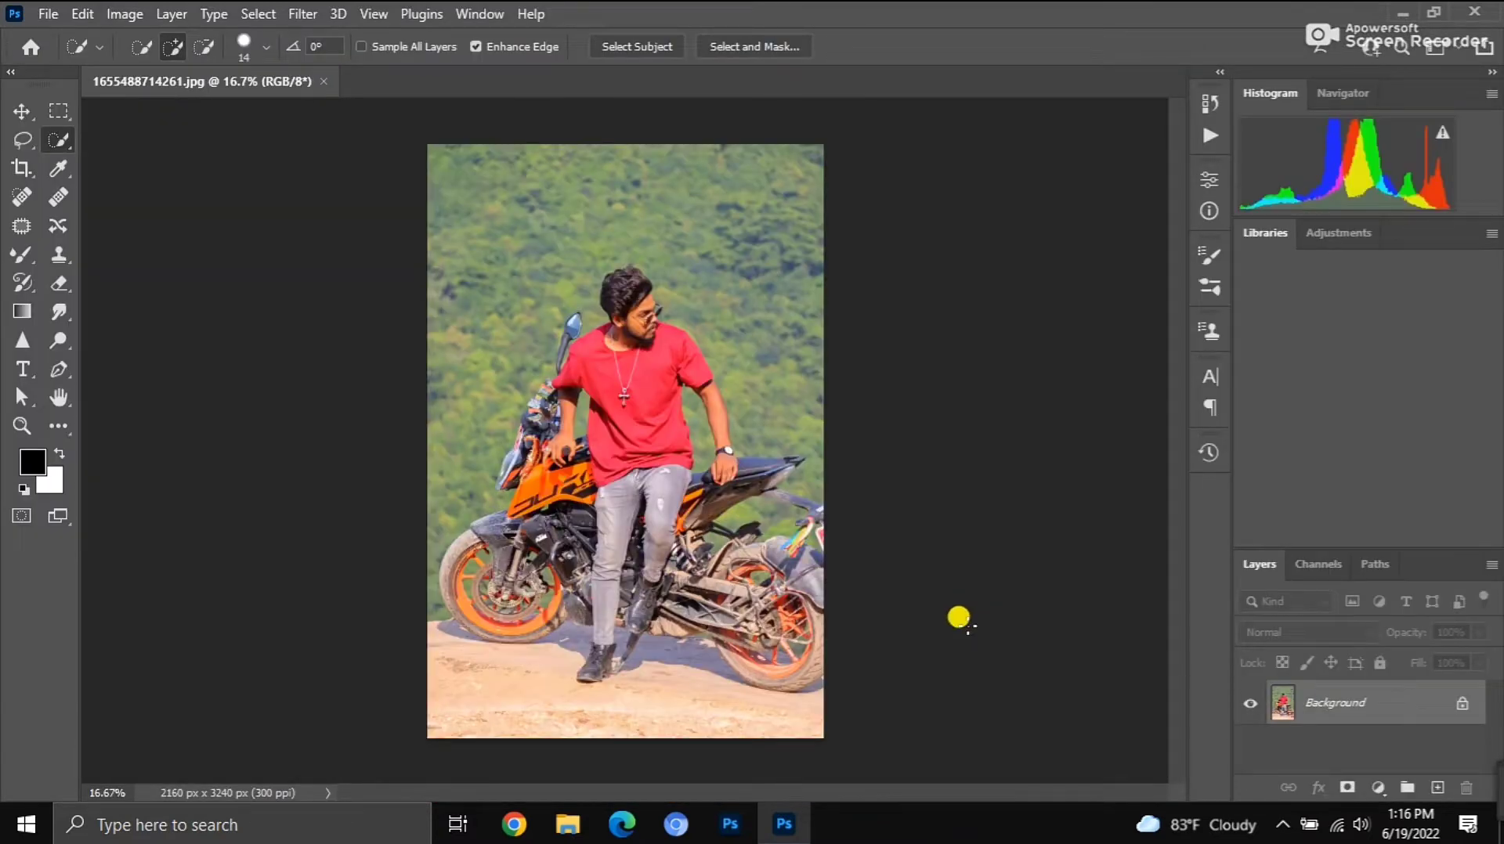
Duplicate the photo layer with Ctrl+J, zoom in on the man's face, and select Layer 1
left_click(16, 112)
key("ctrl+j")
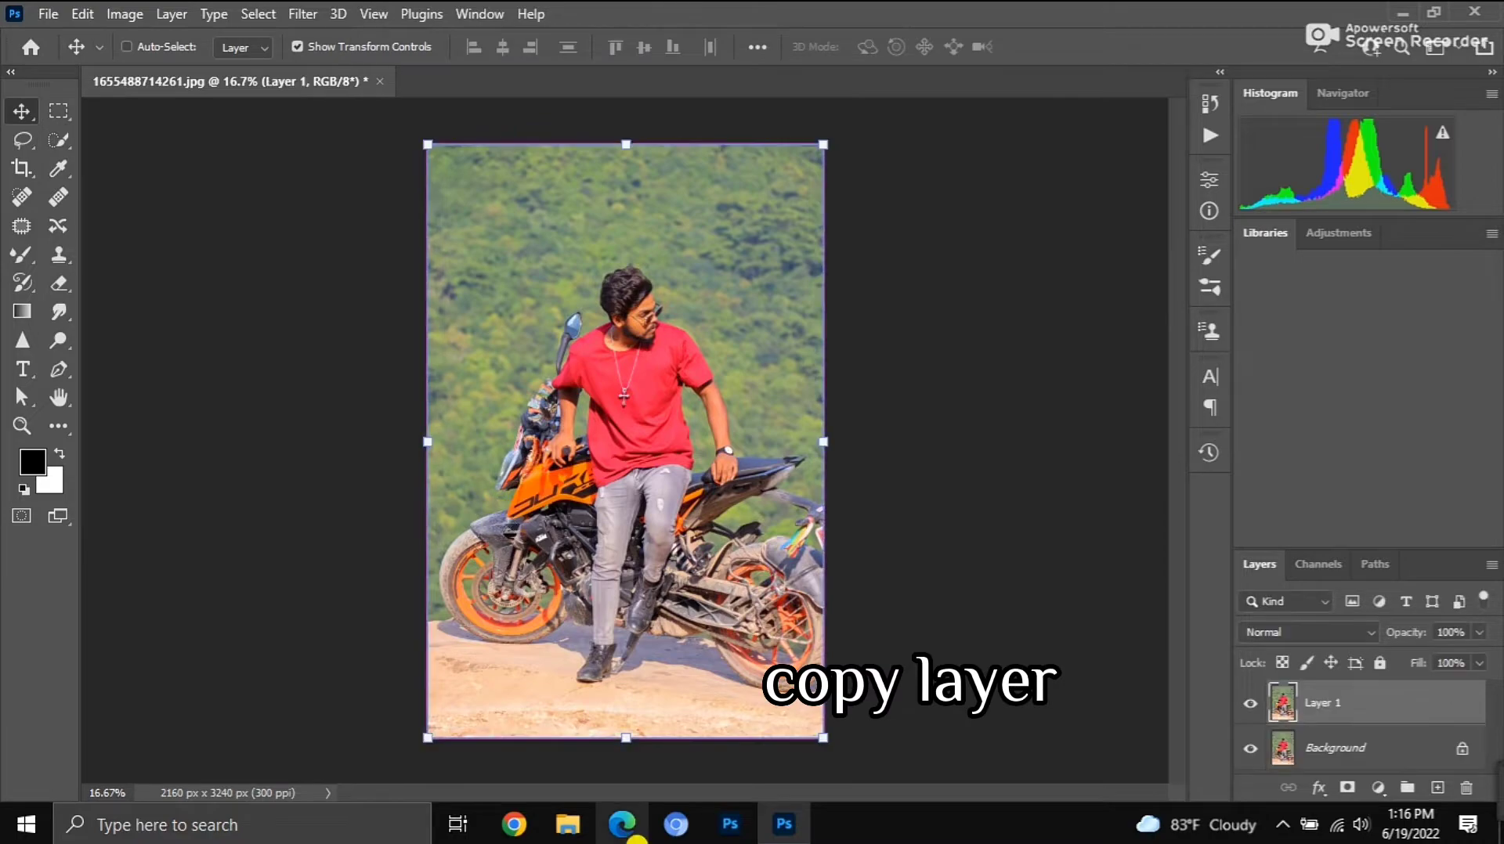
scroll(668, 439, "up", 2)
left_click(244, 307)
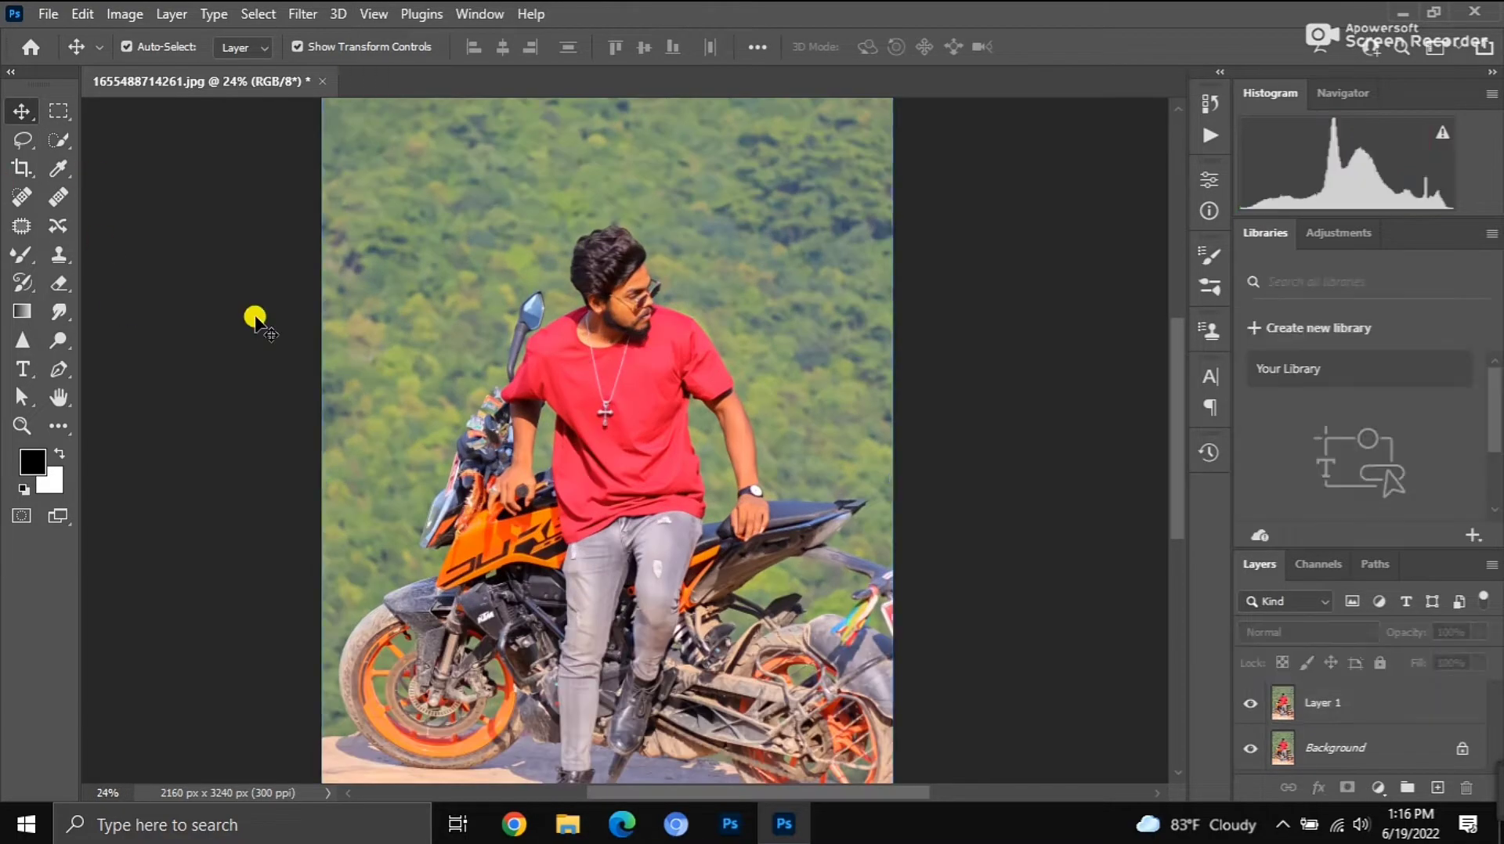
scroll(598, 261, "up", 2)
scroll(621, 313, "up", 4)
scroll(619, 396, "down", 1)
scroll(618, 396, "down", 5)
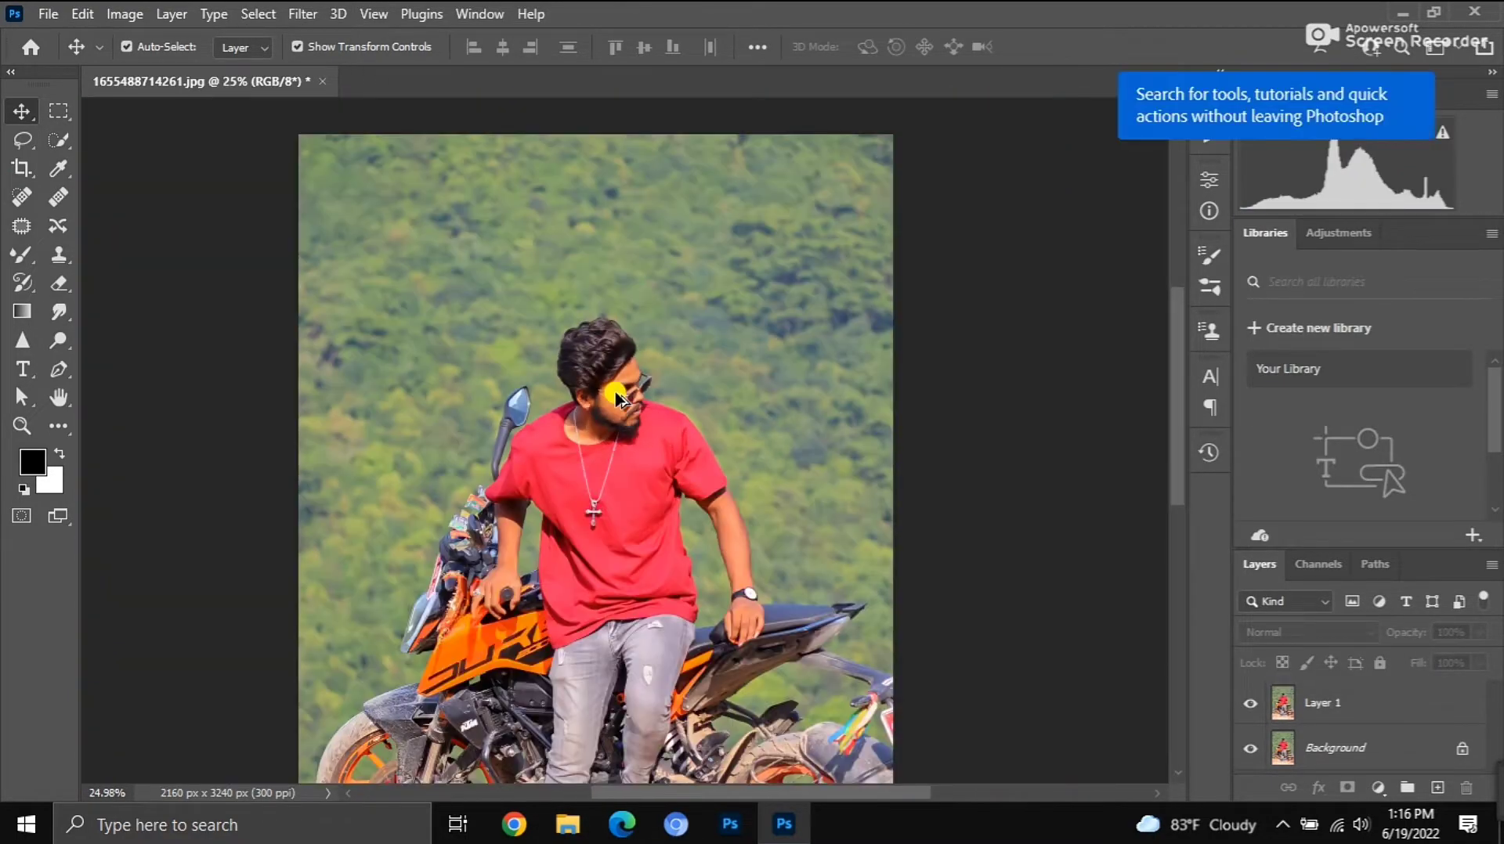
scroll(627, 329, "down", 1)
scroll(642, 352, "up", 2)
scroll(651, 367, "up", 2)
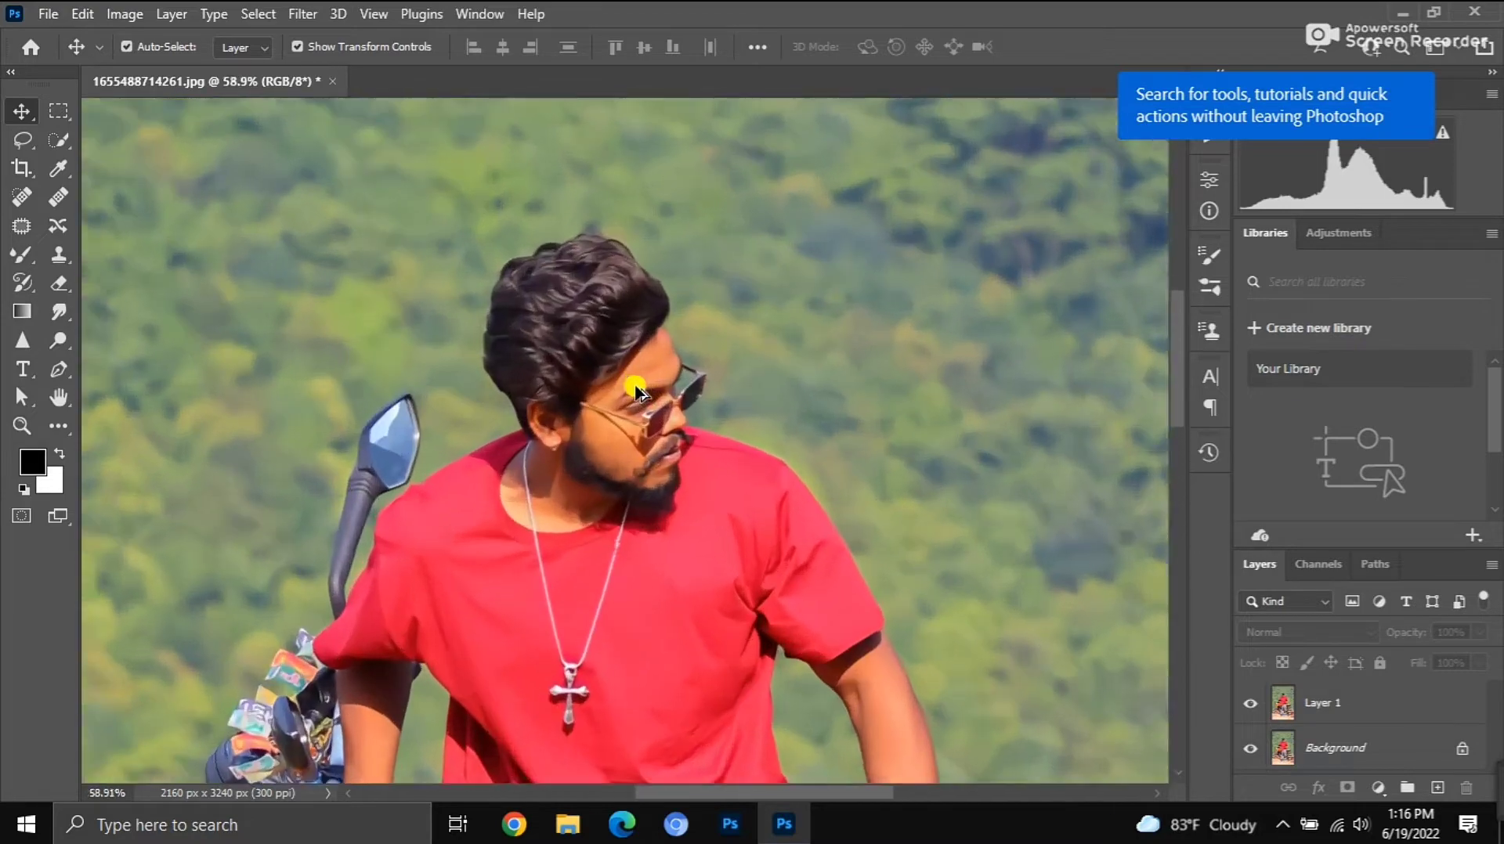
scroll(638, 392, "up", 3)
scroll(598, 362, "up", 2)
scroll(597, 362, "up", 2)
left_click(1331, 703)
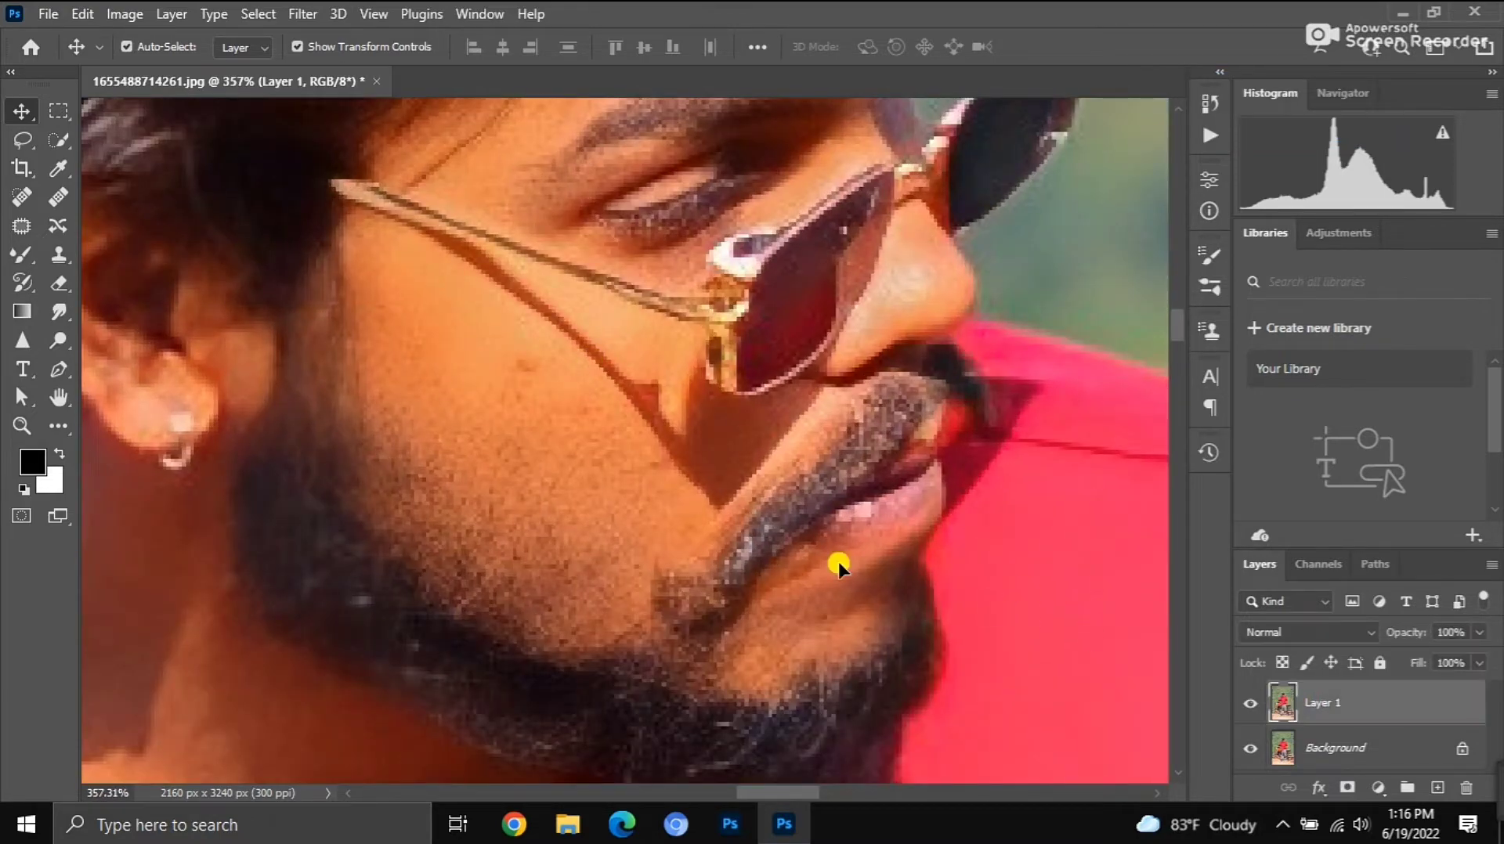
scroll(554, 470, "up", 1)
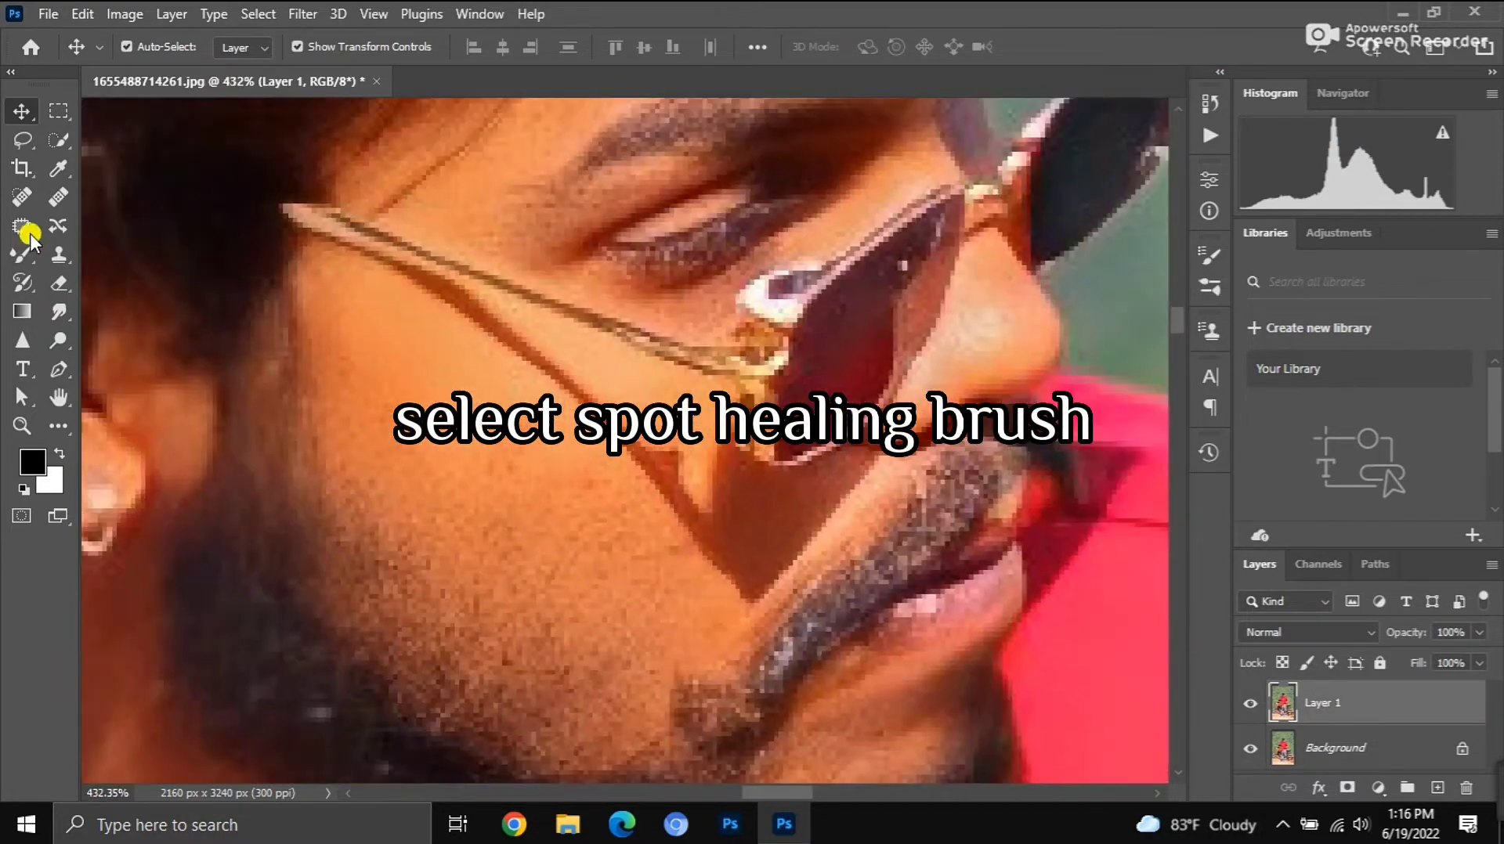
Heal three blemishes on the man's cheek with the Spot Healing Brush
left_click(22, 197)
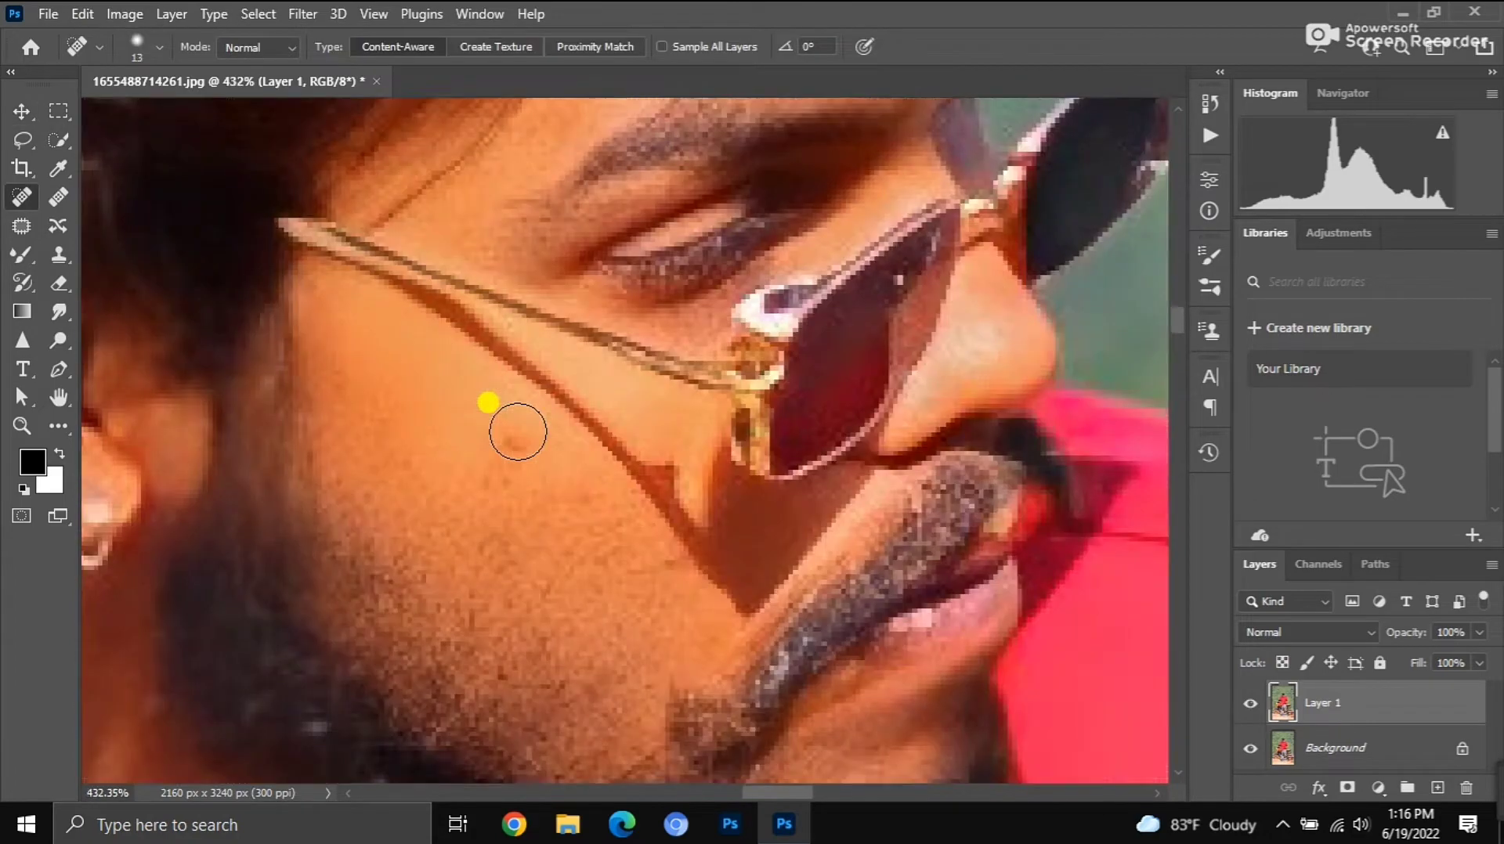
left_click(518, 432)
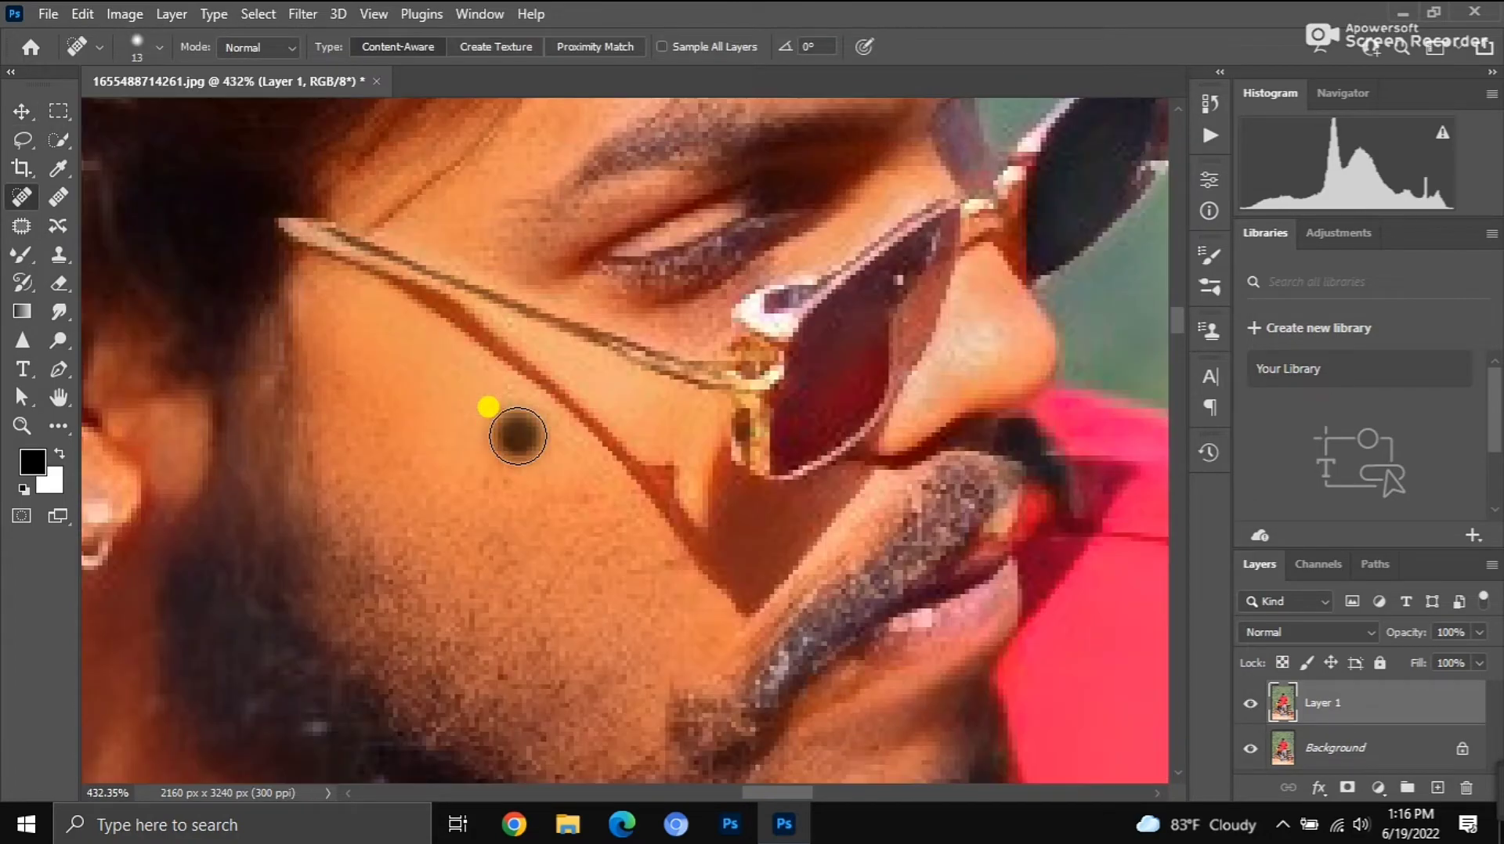
left_click(591, 496)
left_click(660, 573)
scroll(660, 572, "down", 5)
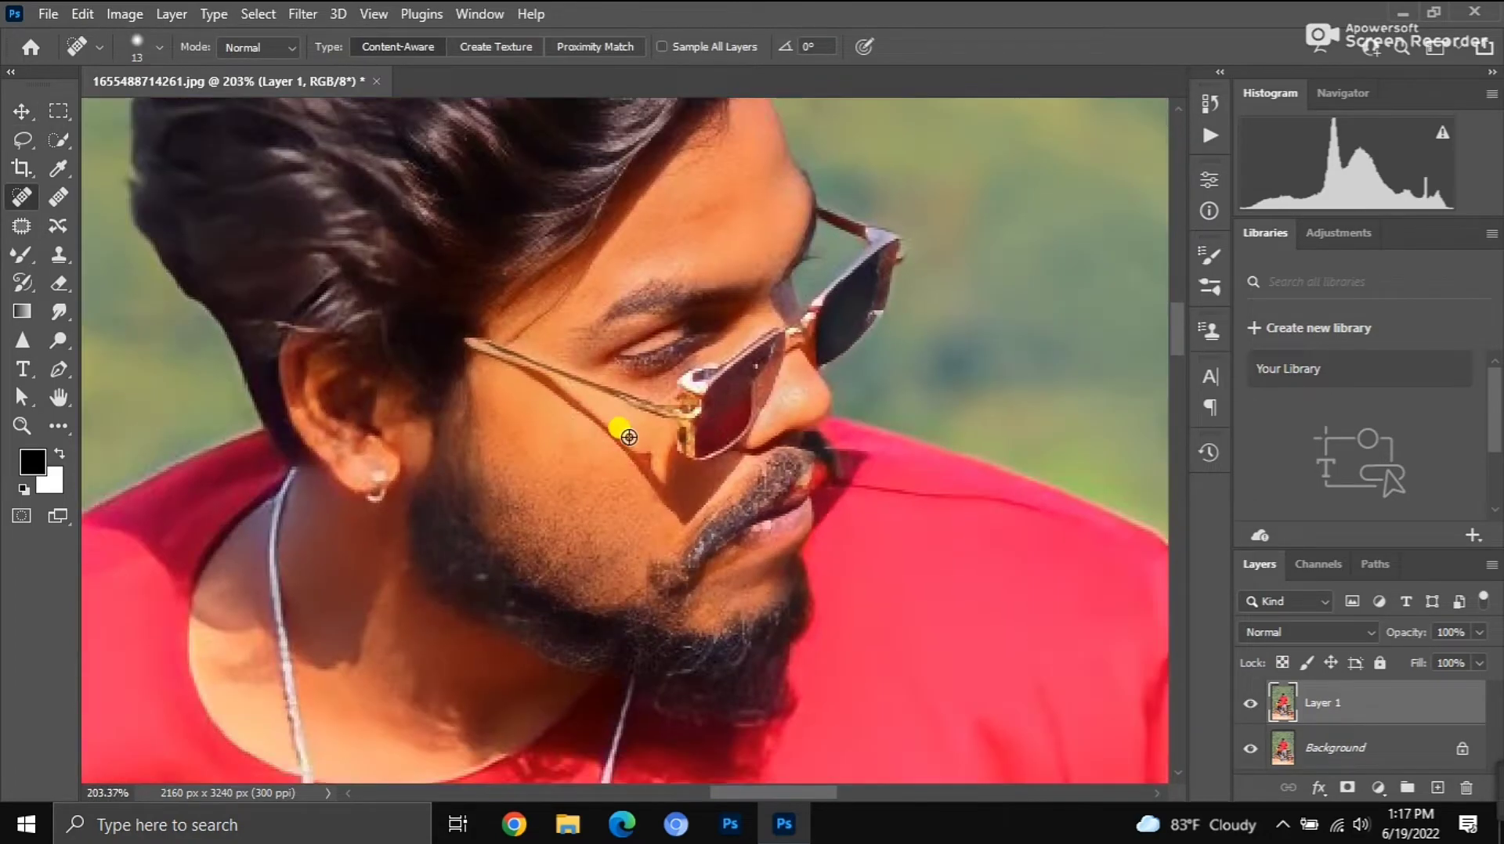
scroll(621, 436, "down", 4)
scroll(605, 430, "down", 4)
scroll(605, 386, "down", 2)
Switch to the Mixer Brush Tool and zoom in on the man's face
right_click(1315, 702)
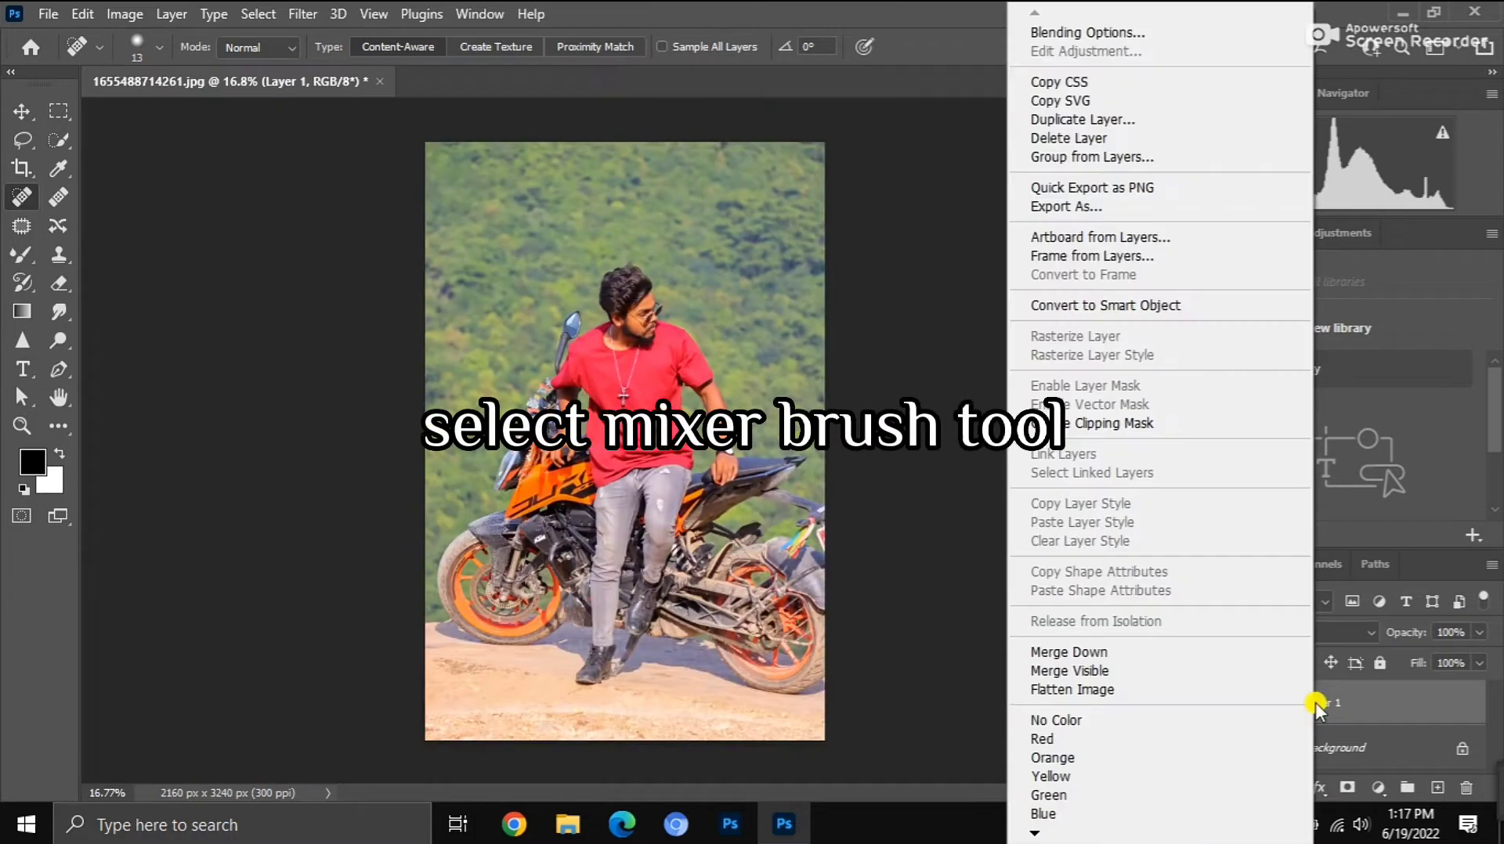
right_click(20, 270)
left_click(100, 294)
scroll(584, 268, "up", 4)
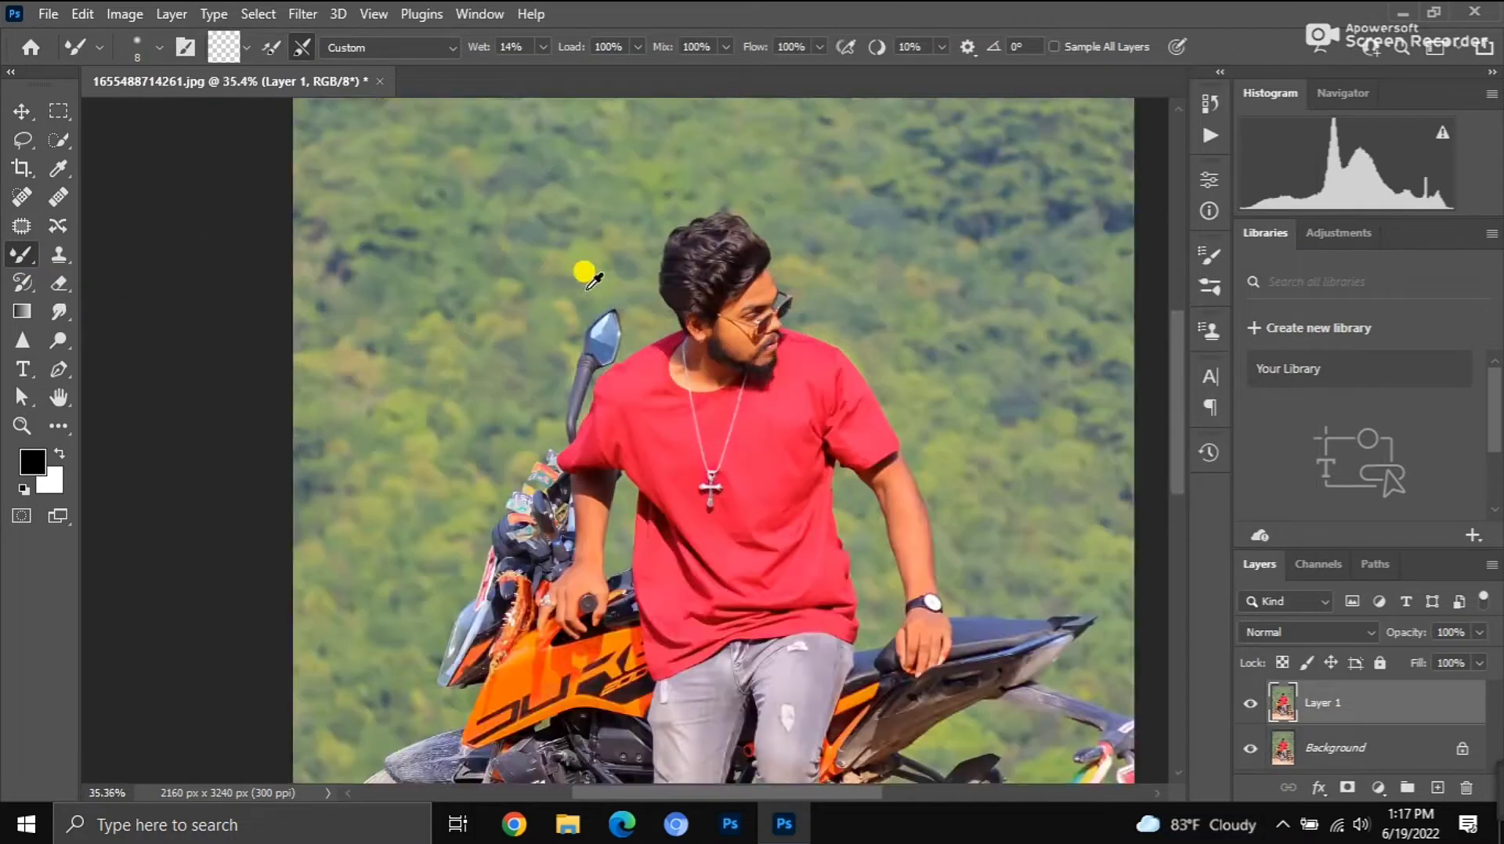
scroll(773, 424, "up", 3)
scroll(772, 423, "up", 3)
scroll(748, 407, "up", 4)
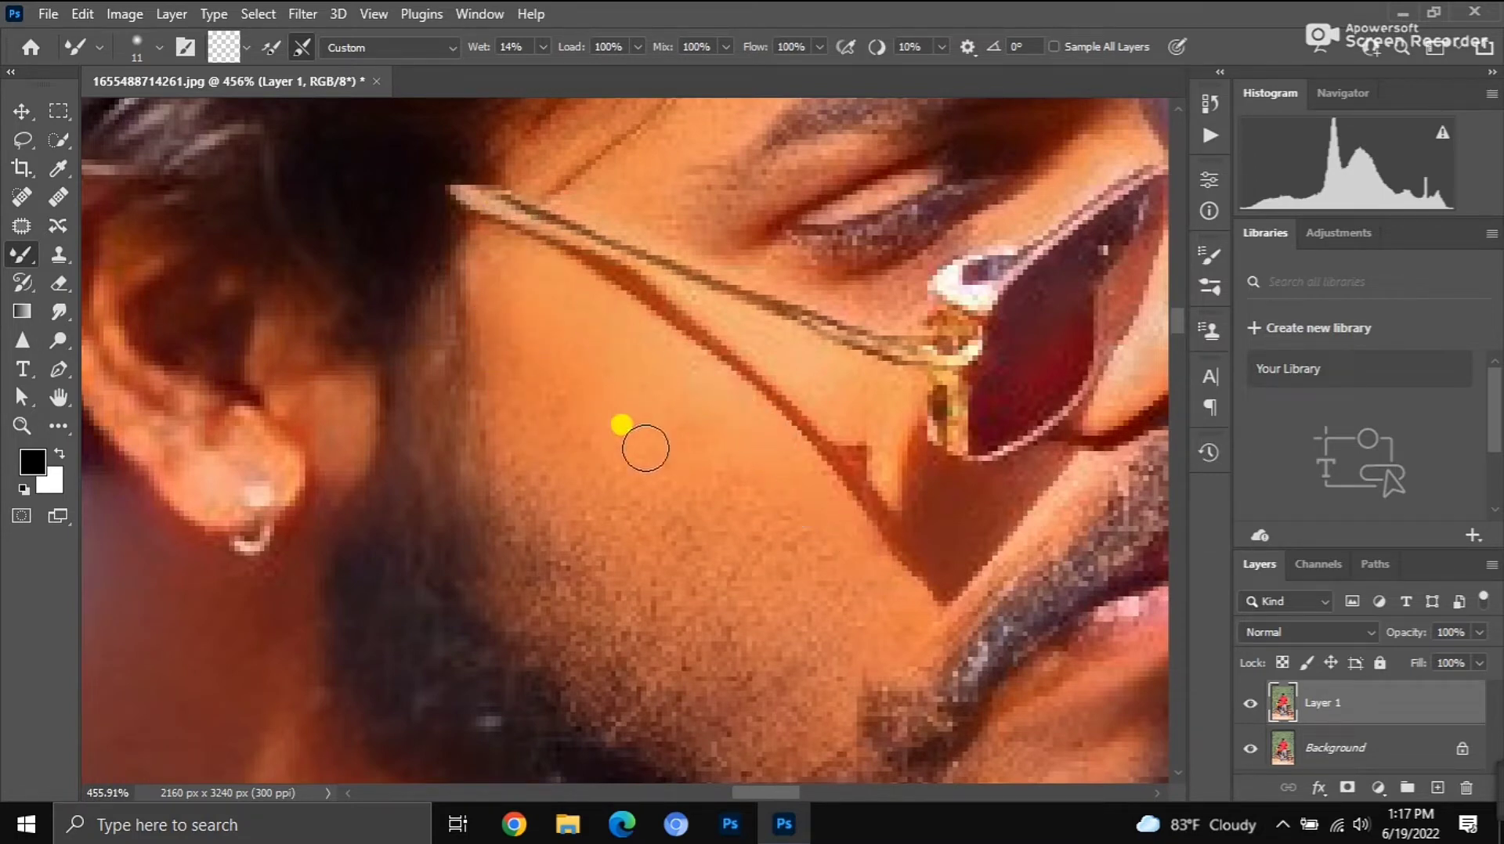
Smooth the cheek and forehead skin, resizing the brush with ] and [
key("bracketright")
scroll(822, 537, "down", 5)
scroll(866, 479, "up", 5)
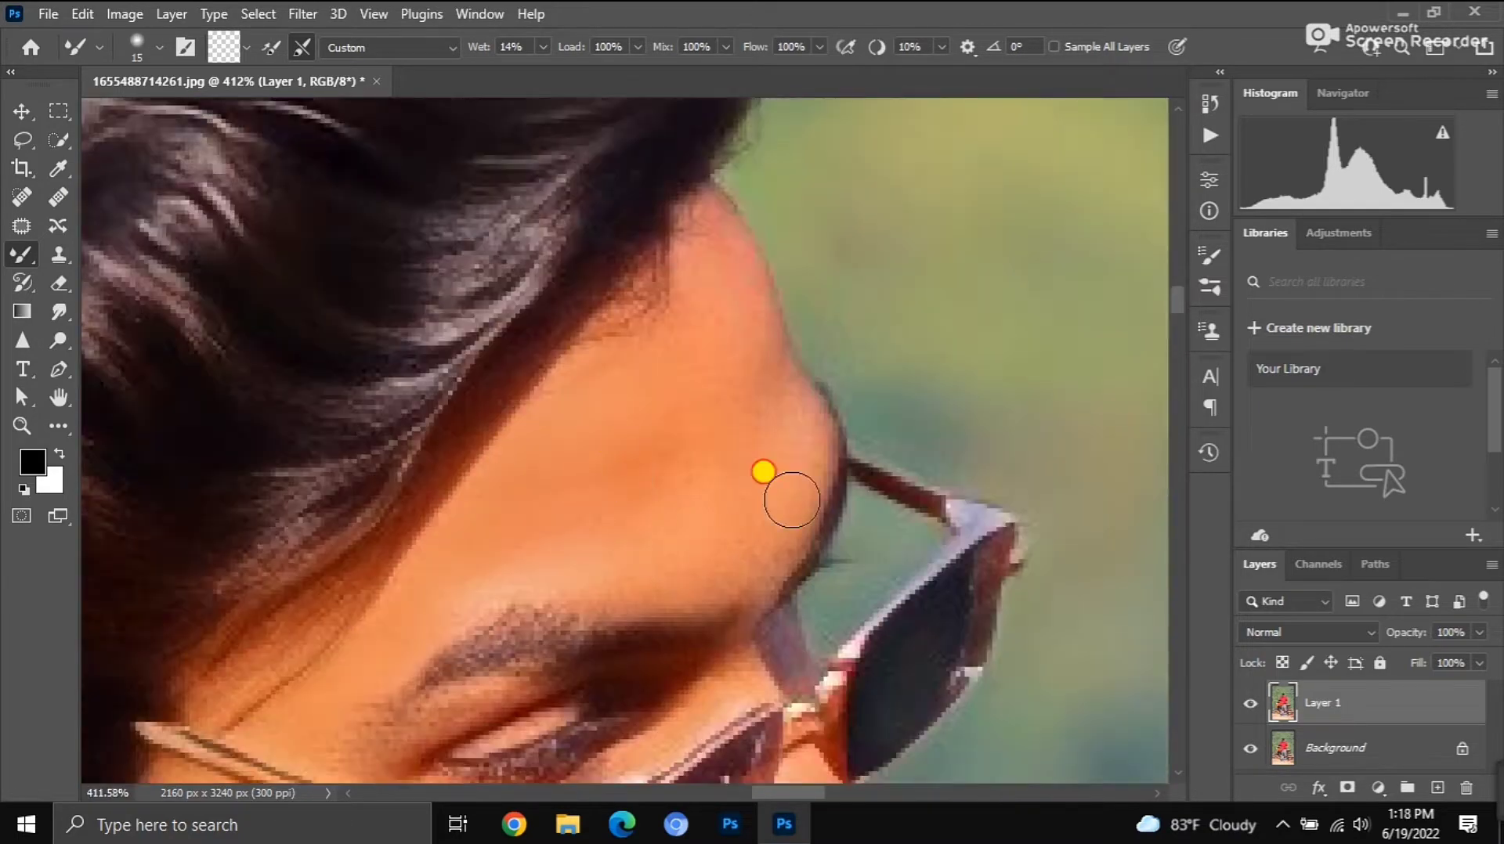
key("bracketleft")
key("bracketleft")
key("bracketleft")
scroll(787, 405, "up", 1)
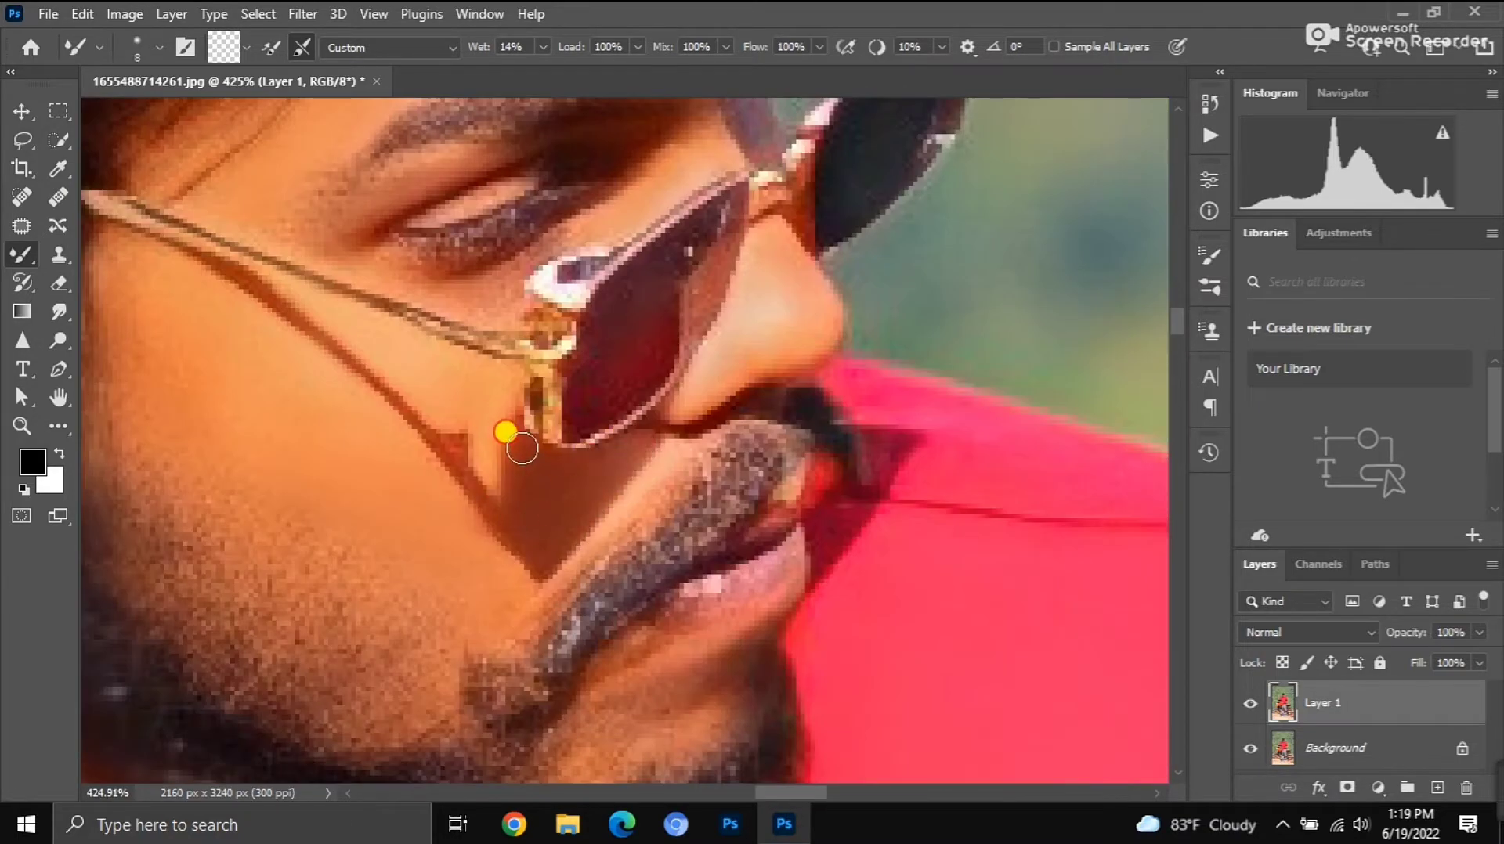
scroll(548, 470, "down", 2)
scroll(614, 511, "down", 5)
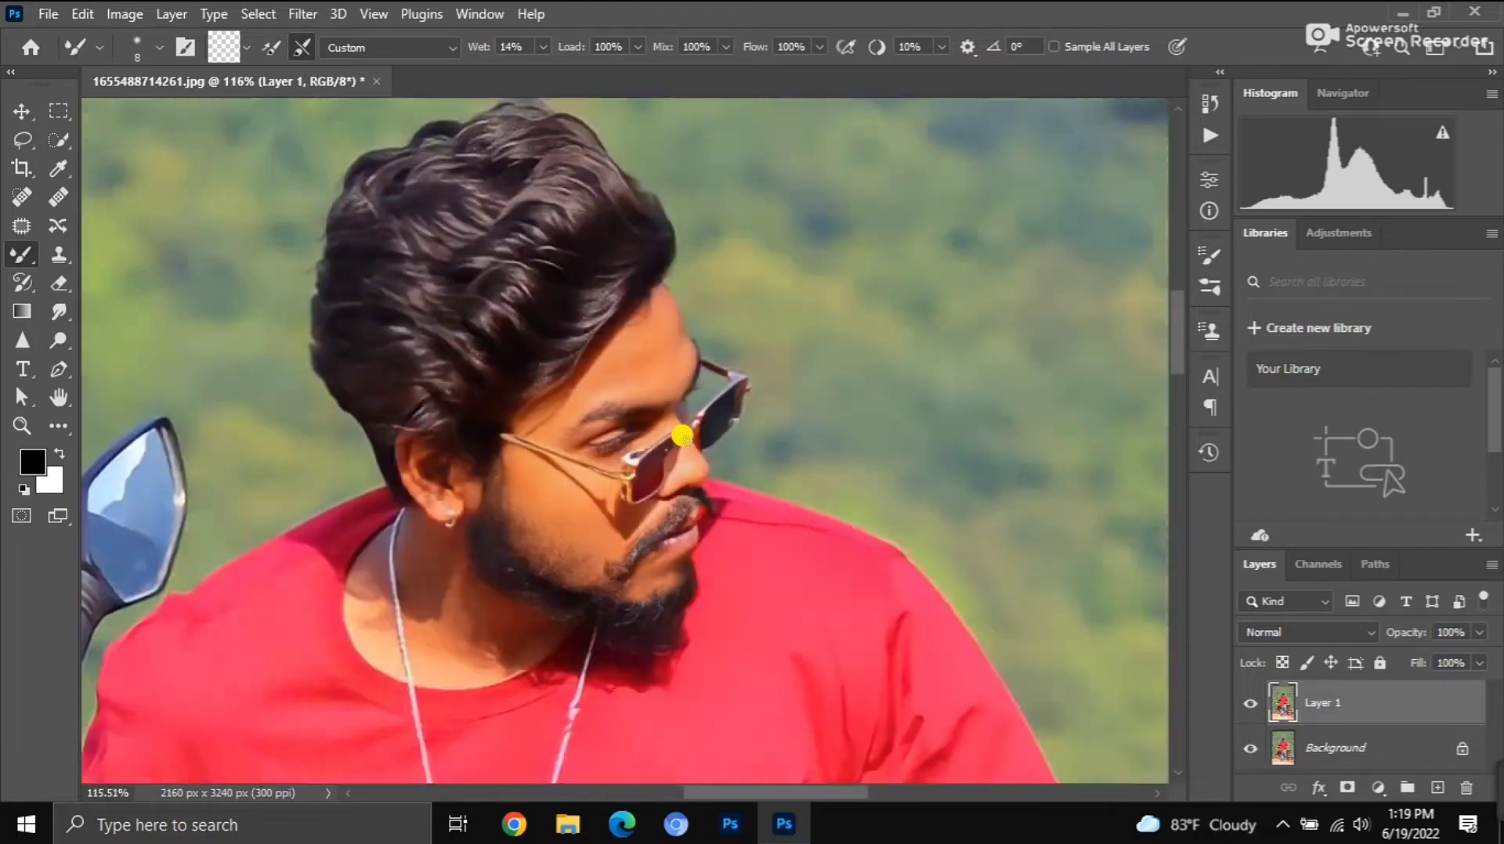
scroll(460, 342, "down", 5)
right_click(1331, 702)
Merge Layer 1 down into the Background and duplicate the merged layer
left_click(1261, 670)
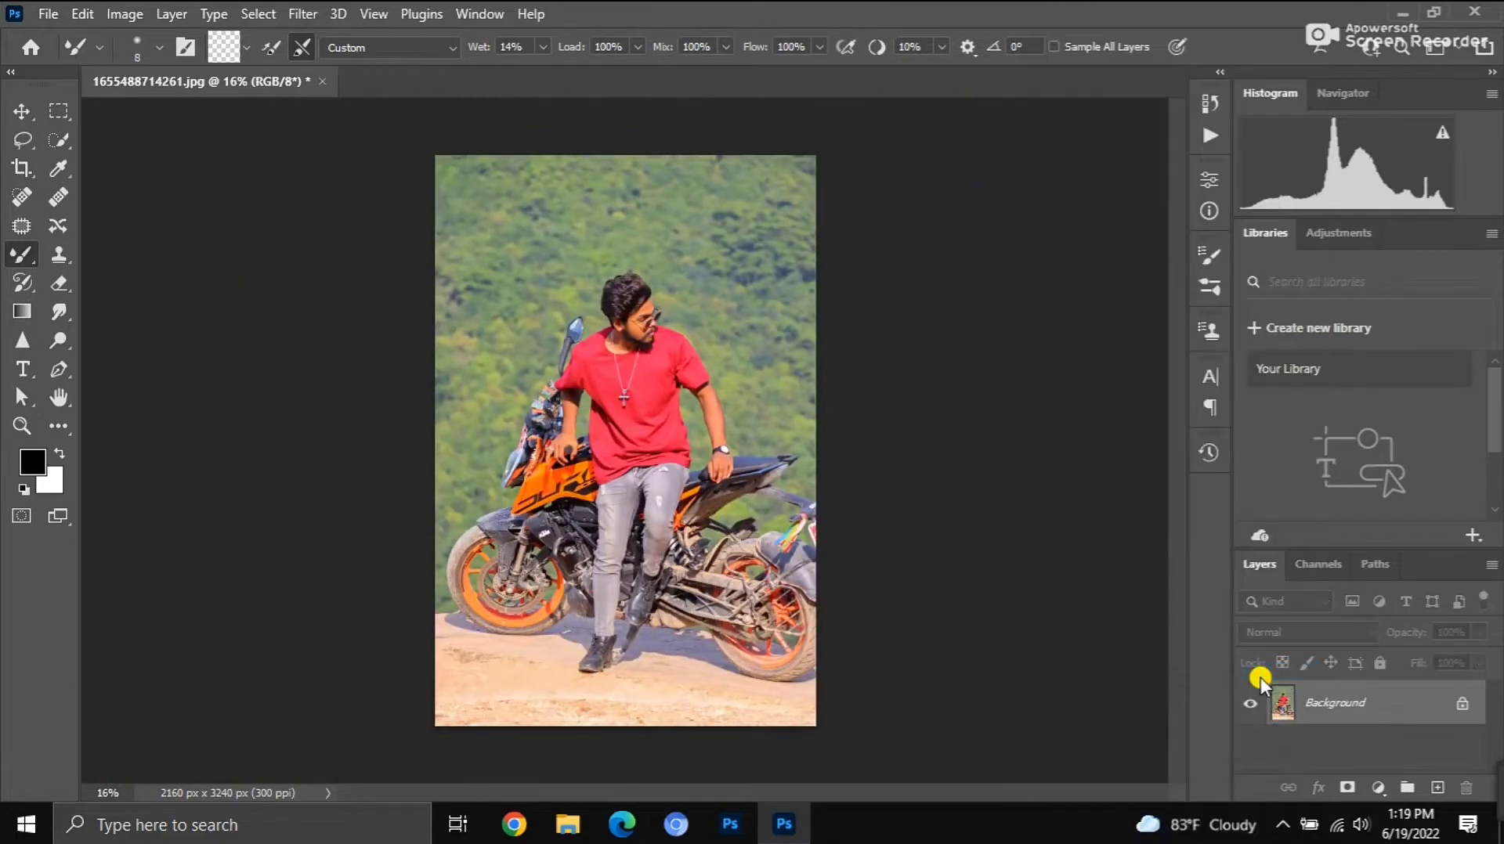
key("j")
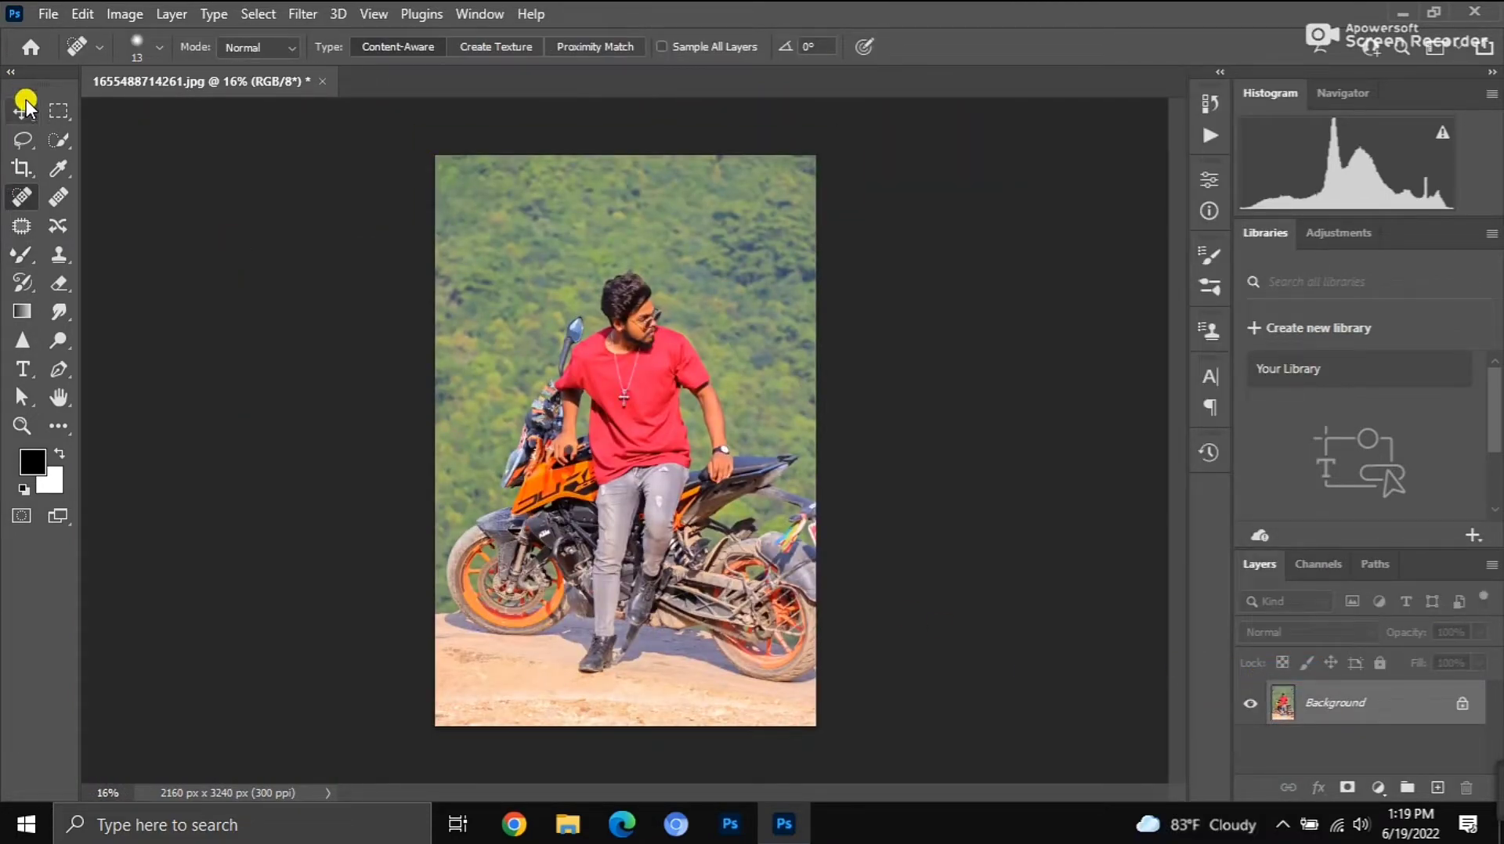
left_click(26, 102)
key("ctrl+j")
Add a gradient fill darkening the bottom, blended with Overlay mode
left_click(1379, 787)
left_click(1361, 423)
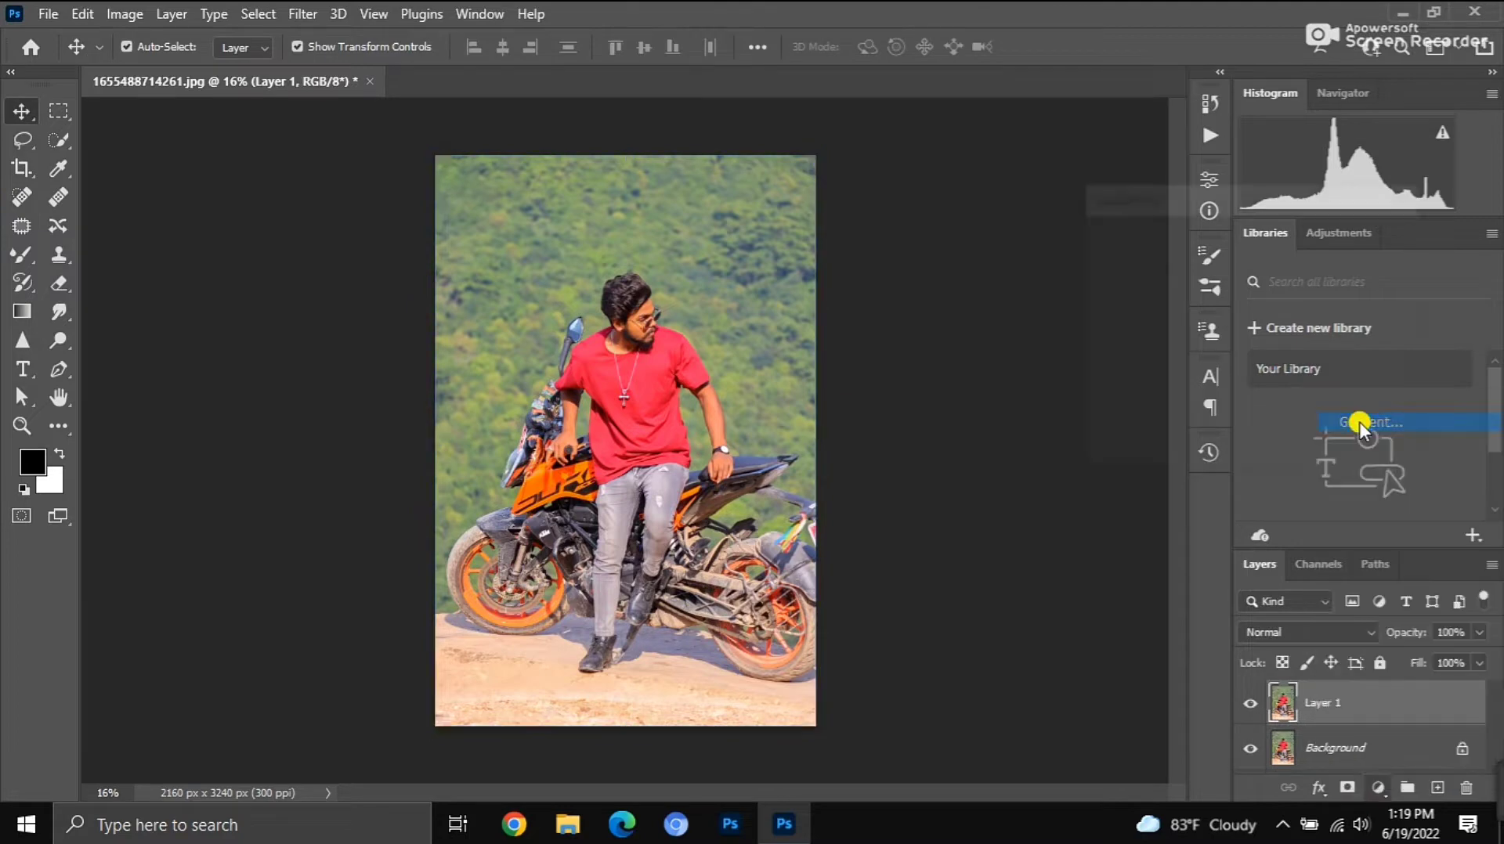
left_click_drag(621, 648, 630, 631)
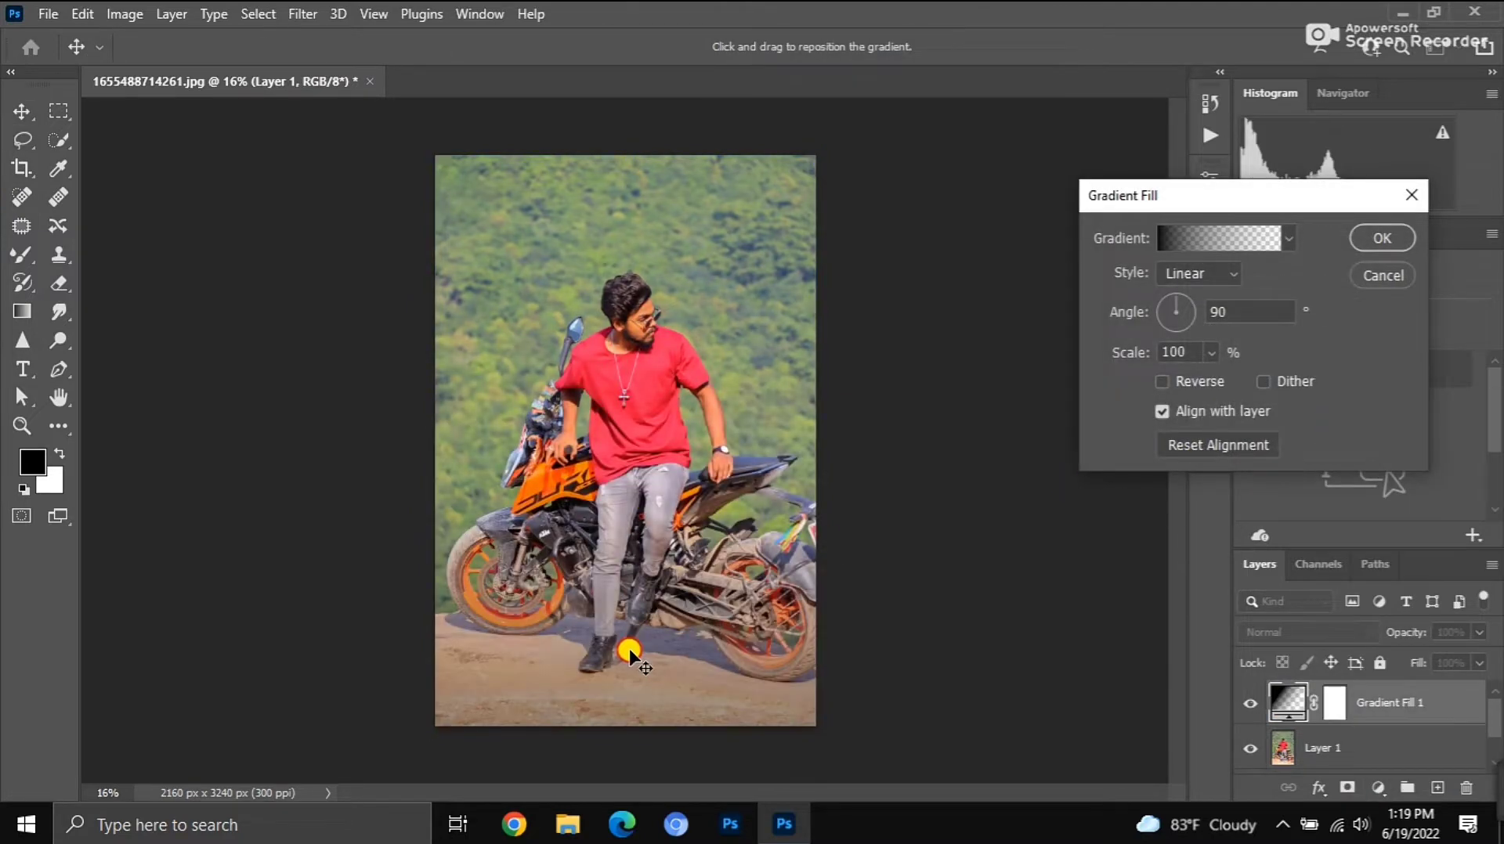
left_click(1382, 238)
left_click(1285, 632)
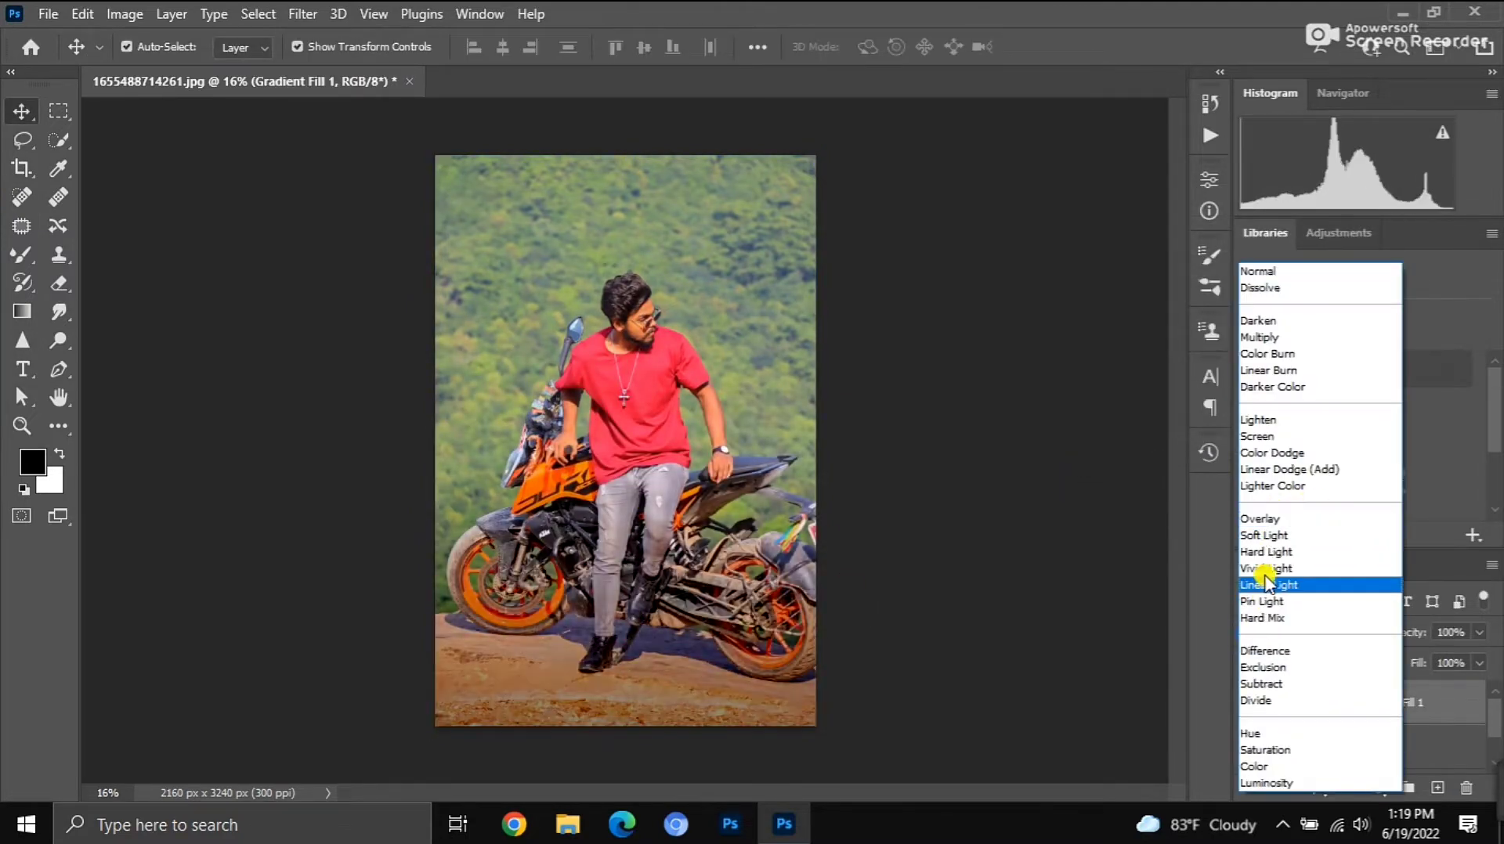
left_click(1259, 519)
Merge all visible layers into a single image
scroll(635, 615, "down", 2)
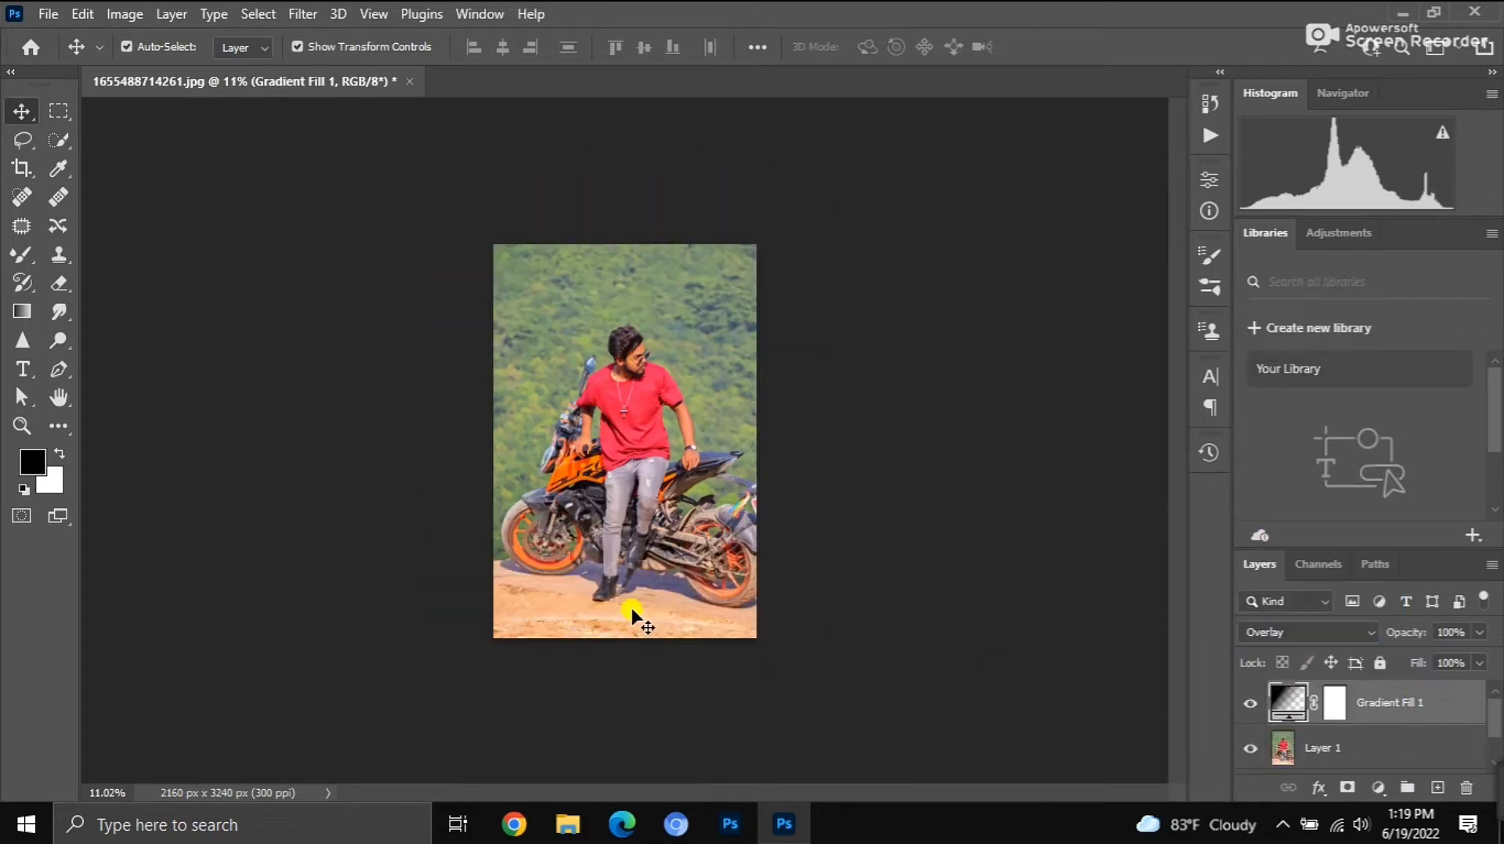
scroll(635, 615, "up", 1)
scroll(636, 572, "up", 2)
scroll(636, 548, "up", 2)
scroll(636, 489, "down", 4)
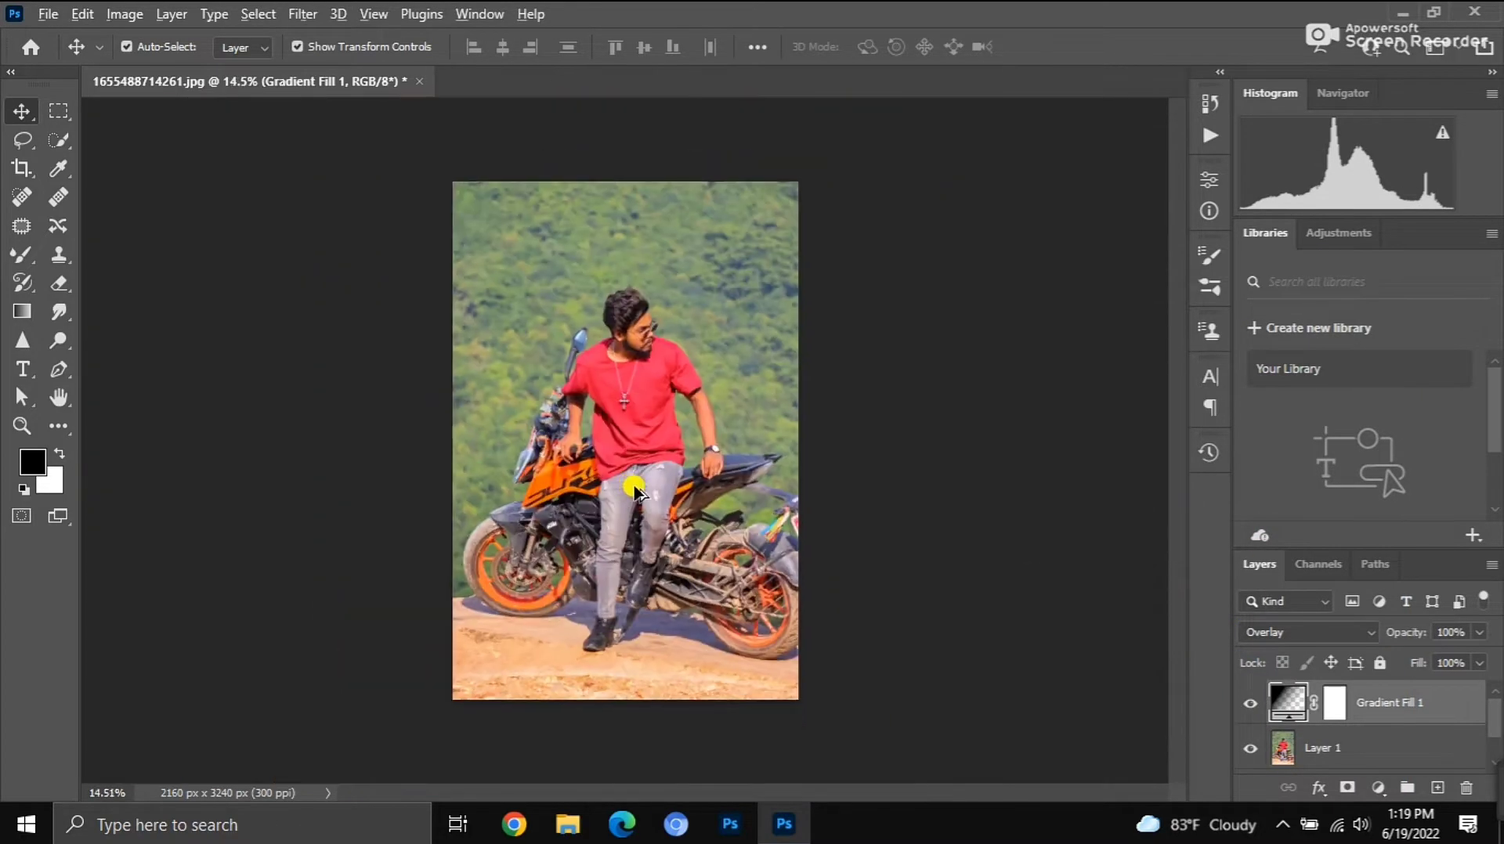
scroll(636, 492, "up", 1)
right_click(1288, 697)
left_click(1324, 670)
Duplicate the image and add Selective Color with Greens Magenta +100 and Cyan reduced
key("ctrl+j")
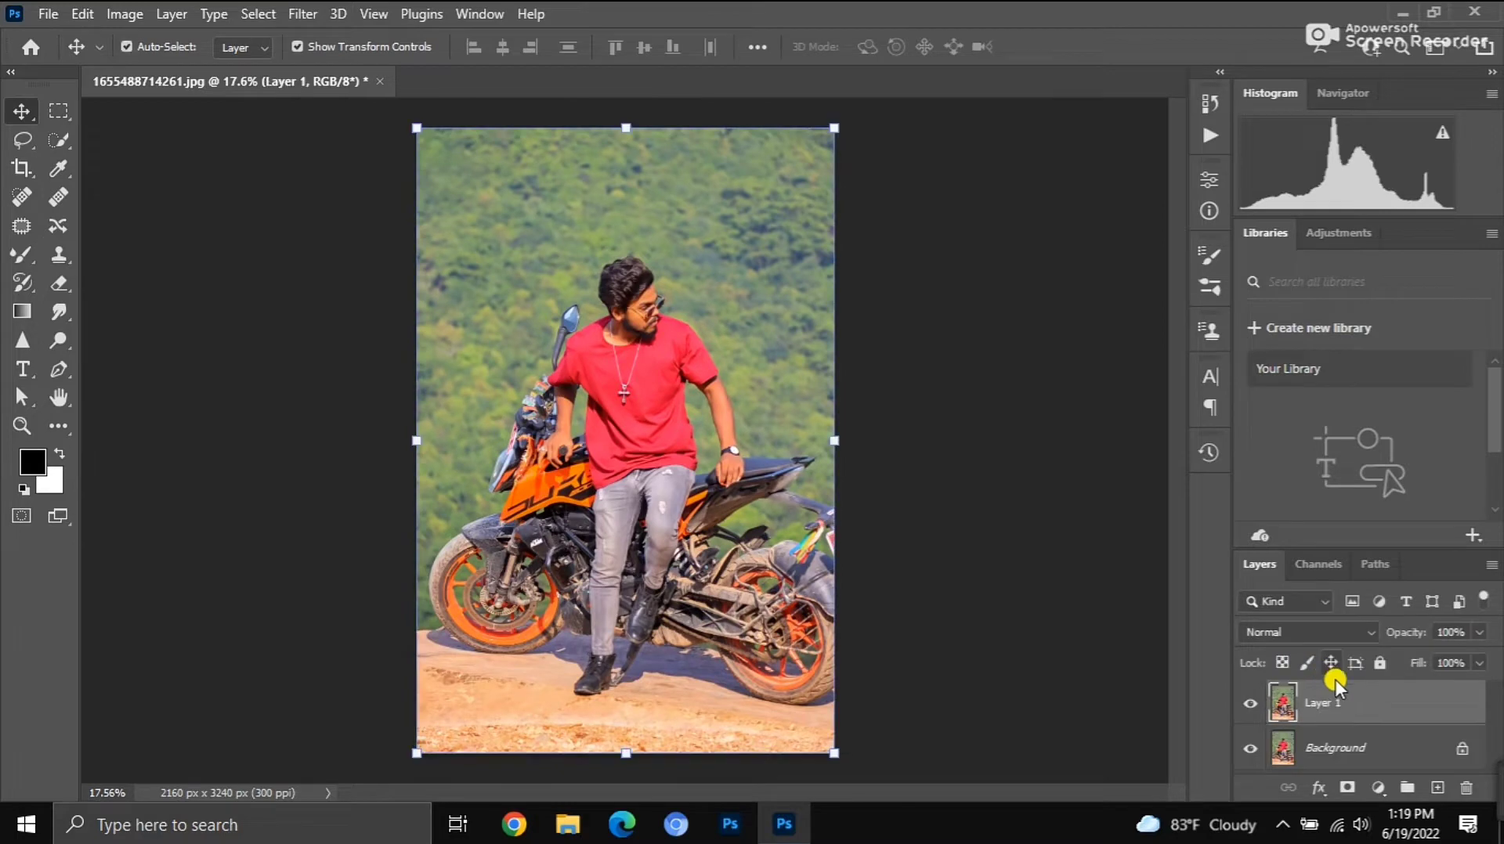
left_click(1378, 787)
left_click(1383, 766)
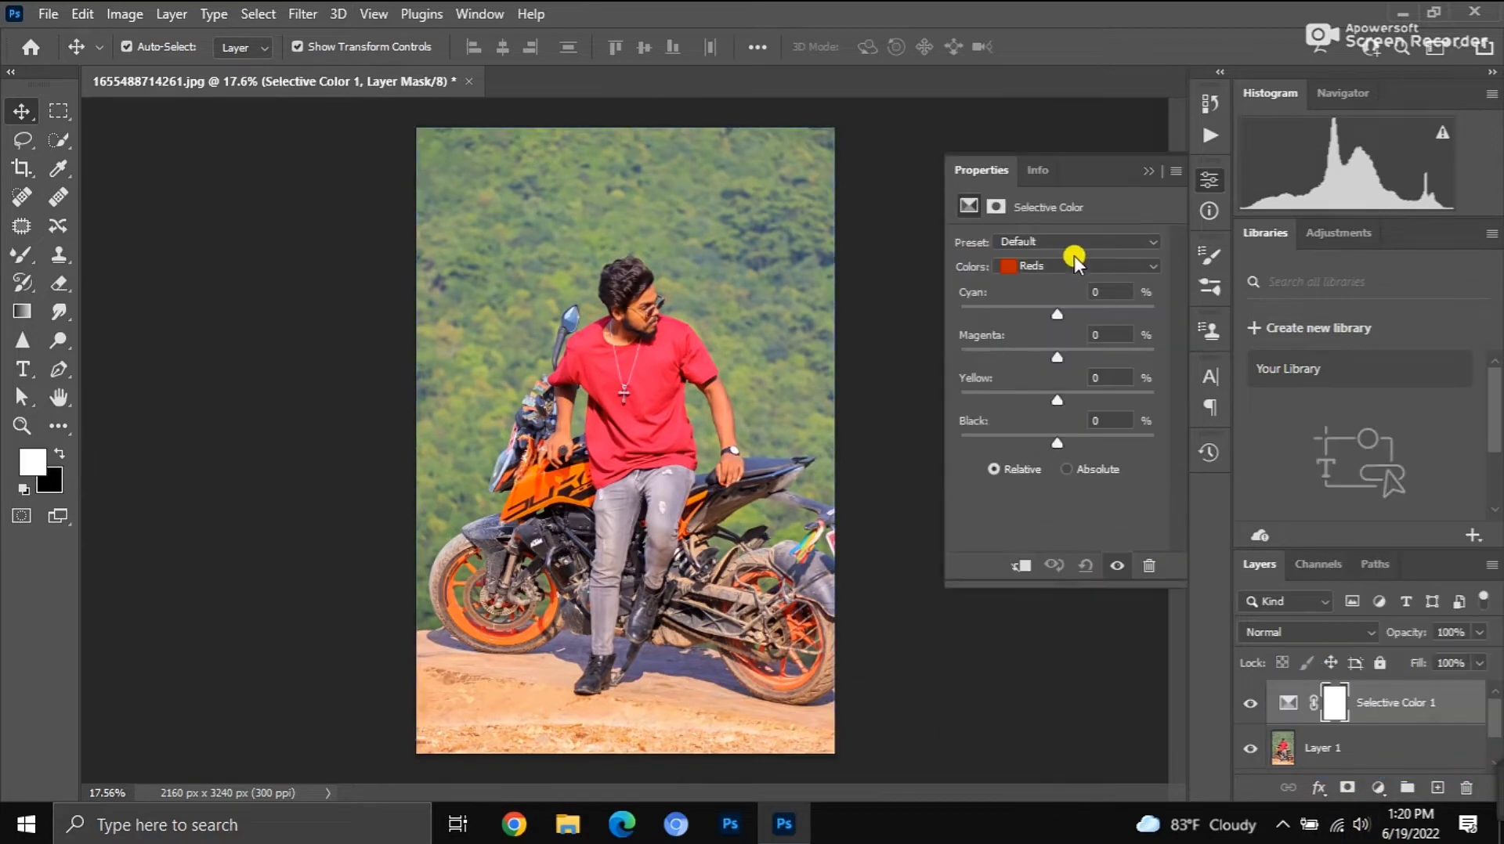
left_click(1075, 265)
left_click(1065, 300)
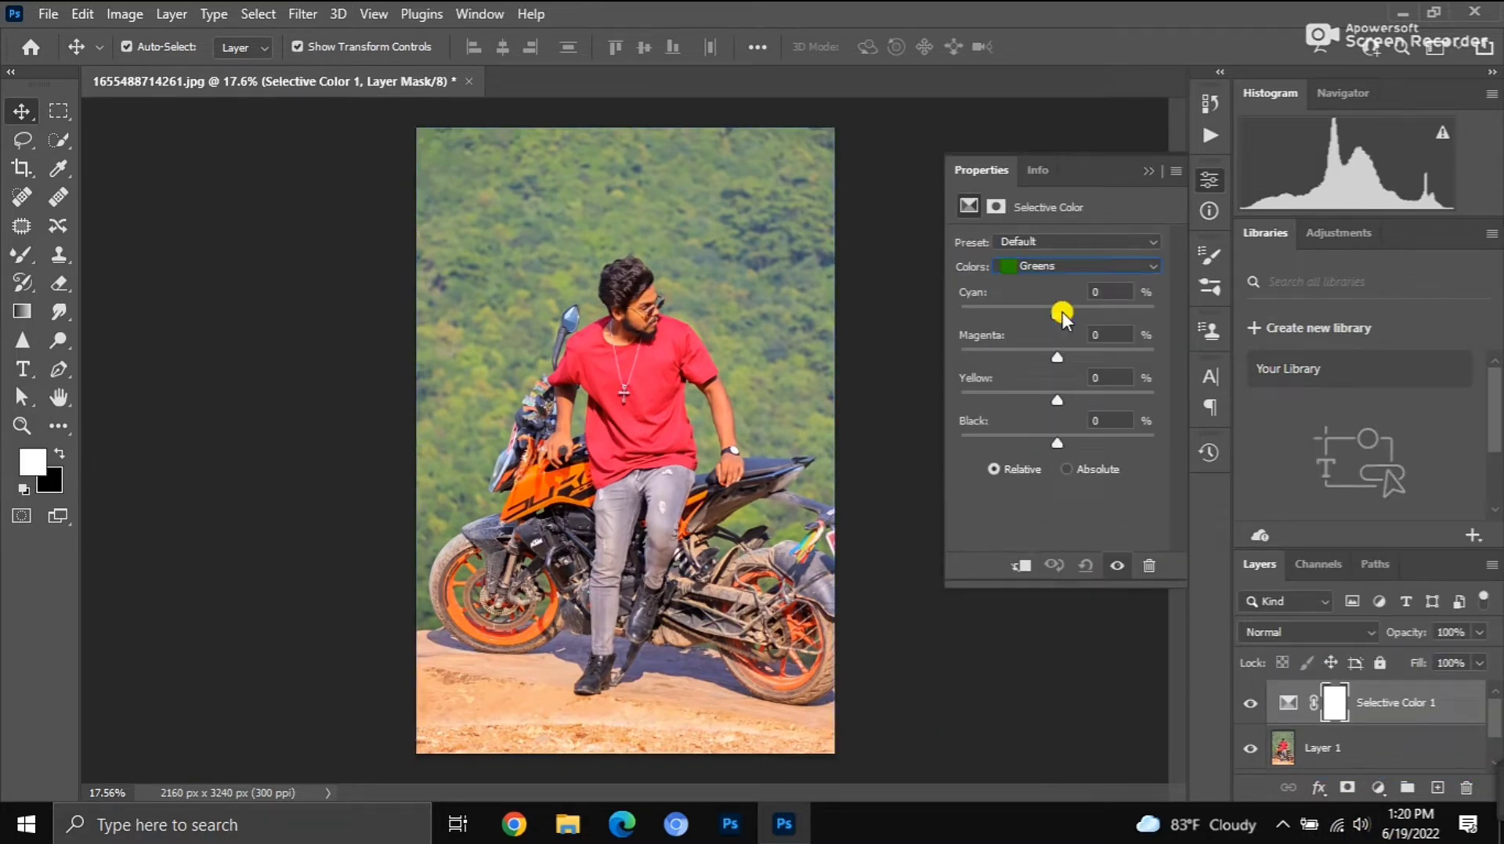
left_click_drag(1057, 357, 1154, 357)
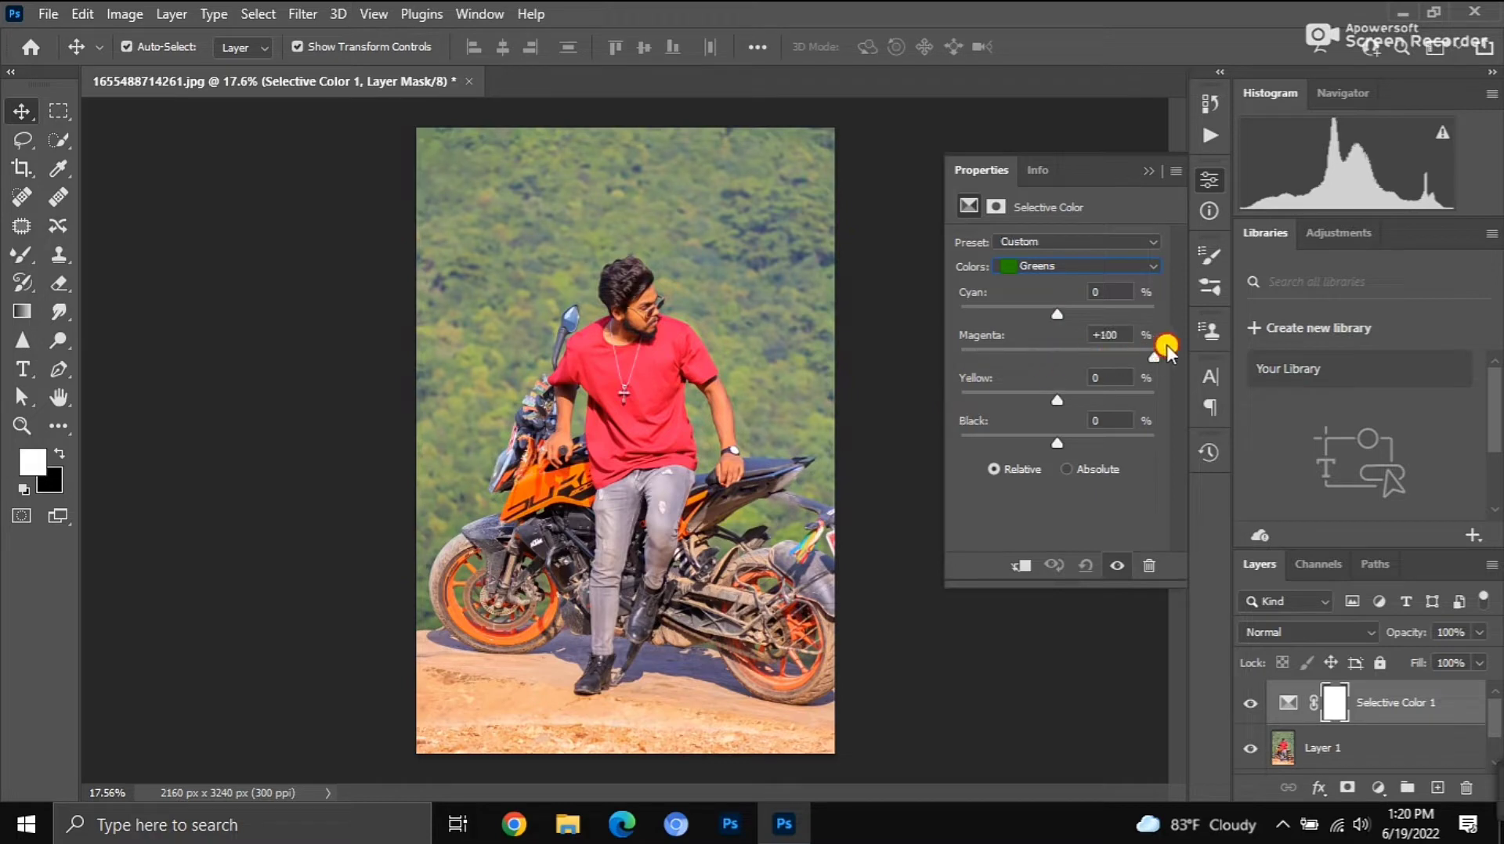
mouse_move(1057, 314)
left_mouse_down()
mouse_move(1126, 307)
mouse_move(989, 327)
left_mouse_up()
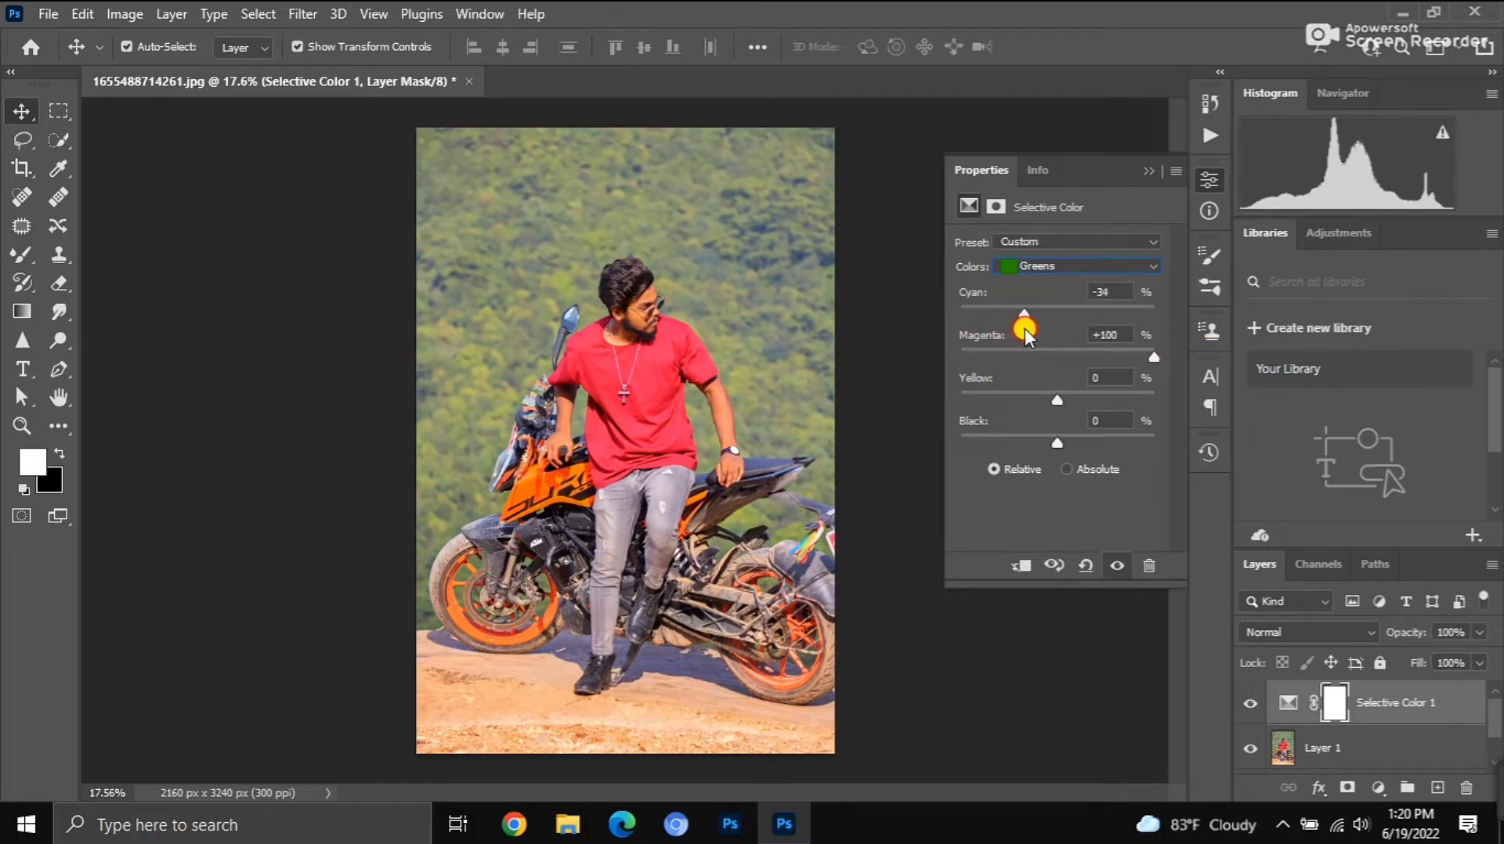
left_click(1071, 265)
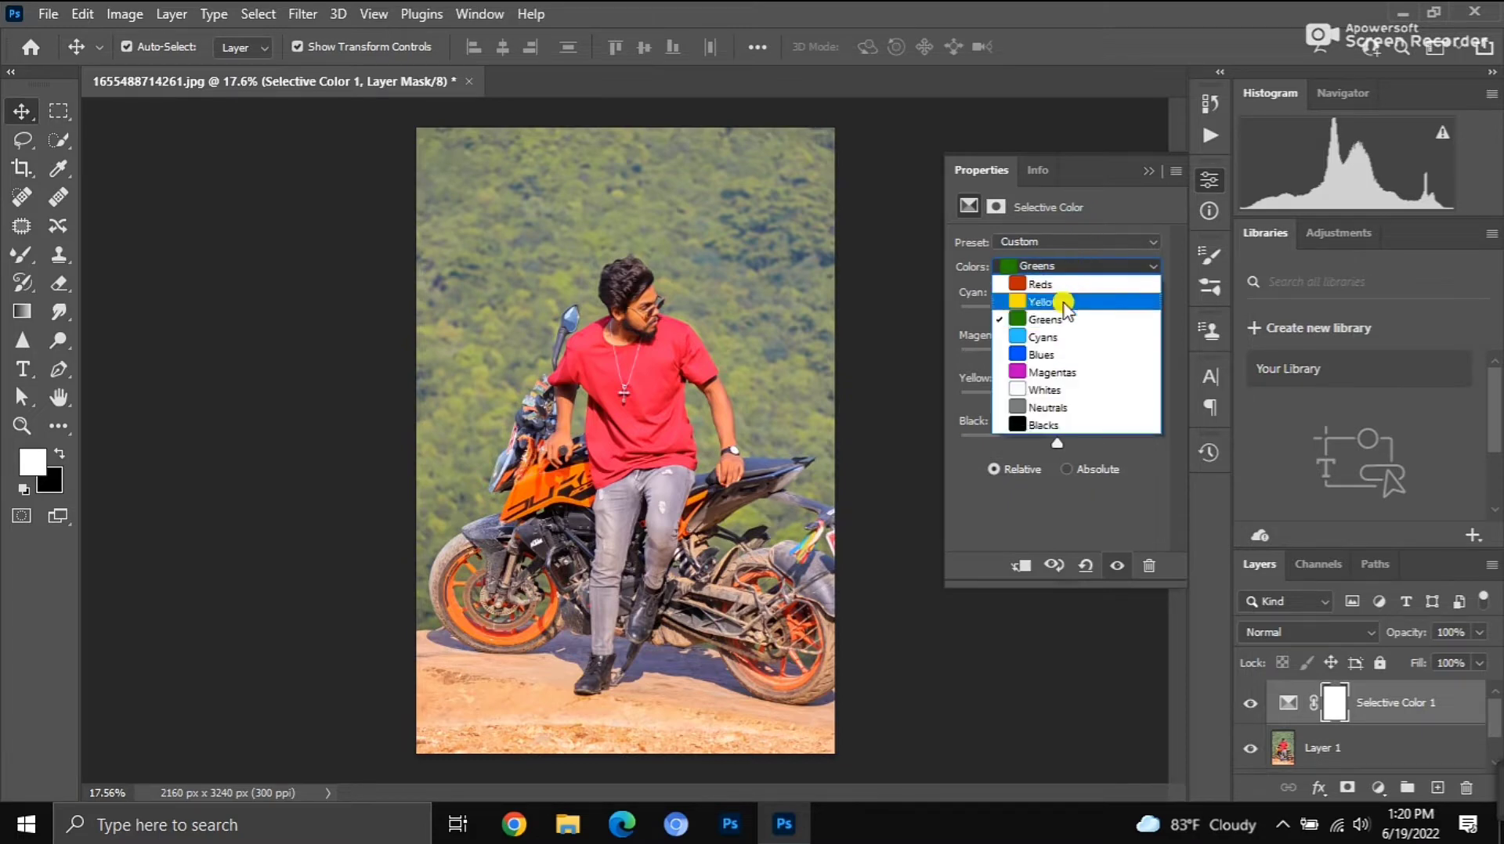
left_click(1065, 303)
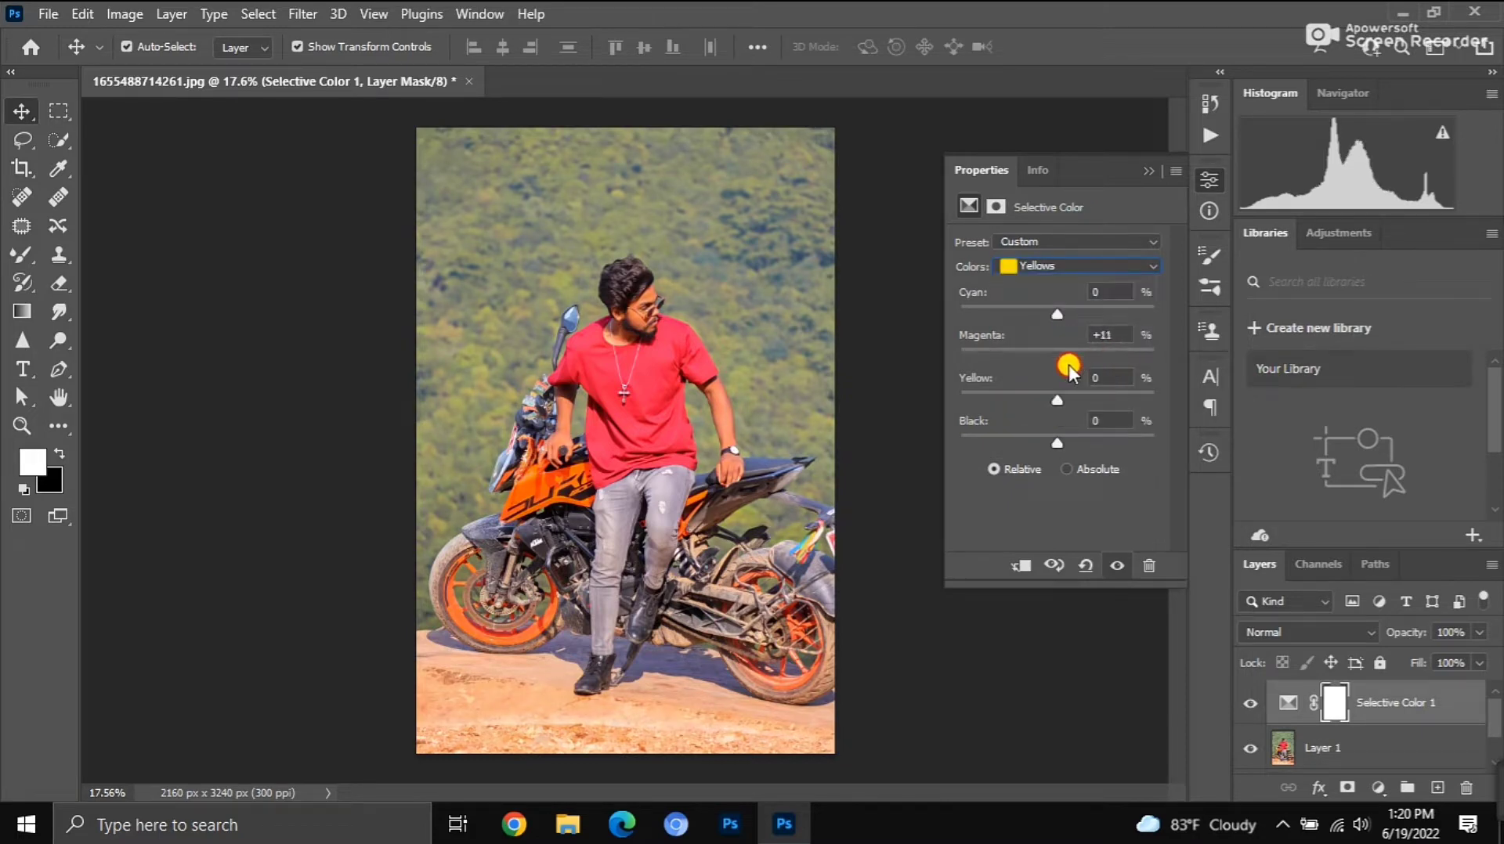
left_click(1140, 173)
Add a second Selective Color layer adjusting Greens cyan, then duplicate it
left_click(1377, 786)
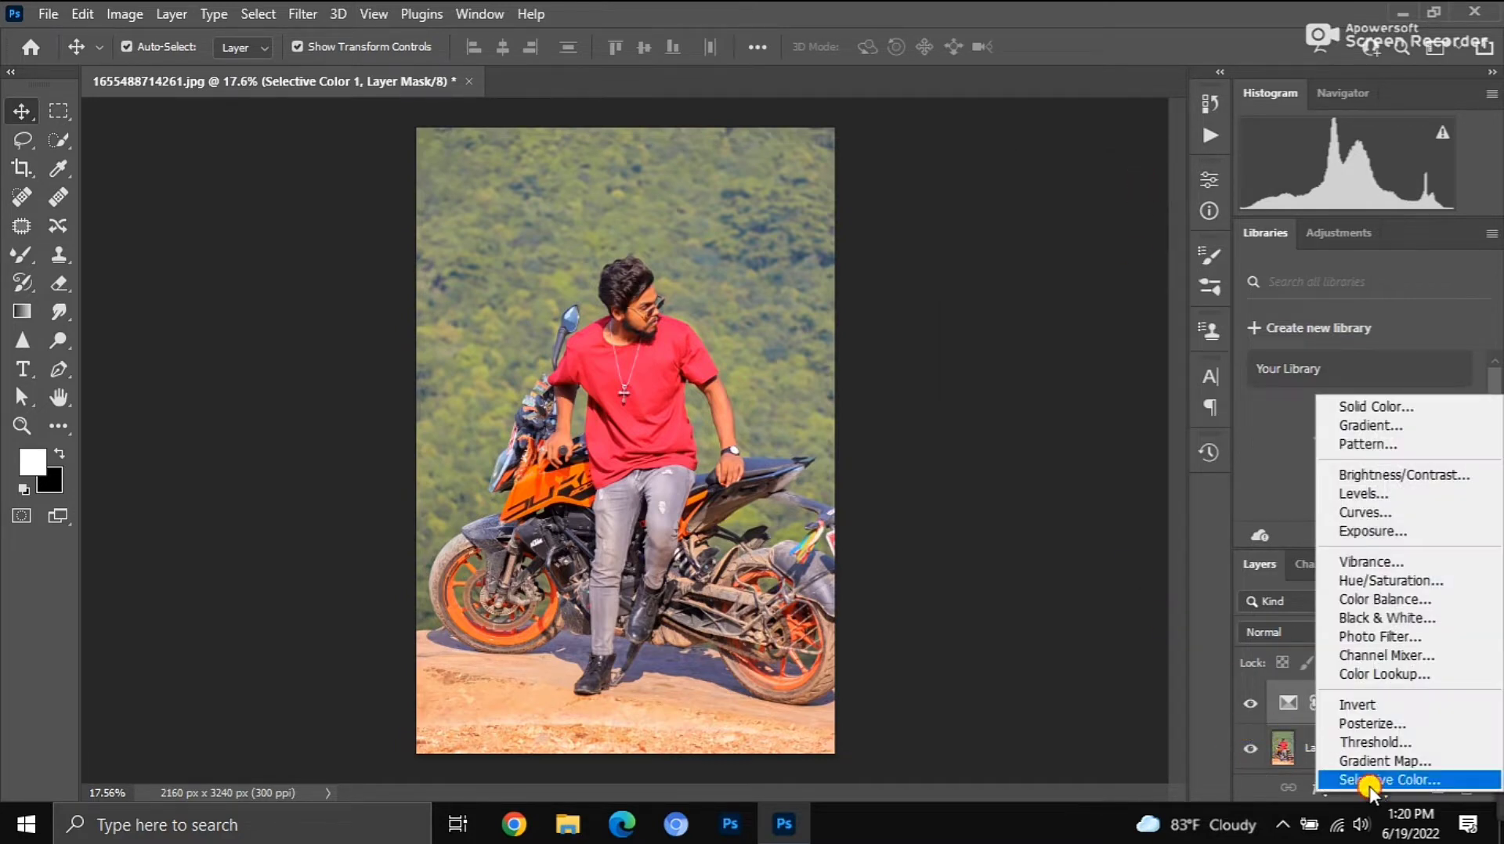
left_click(1378, 818)
left_click(1050, 266)
left_click(1053, 307)
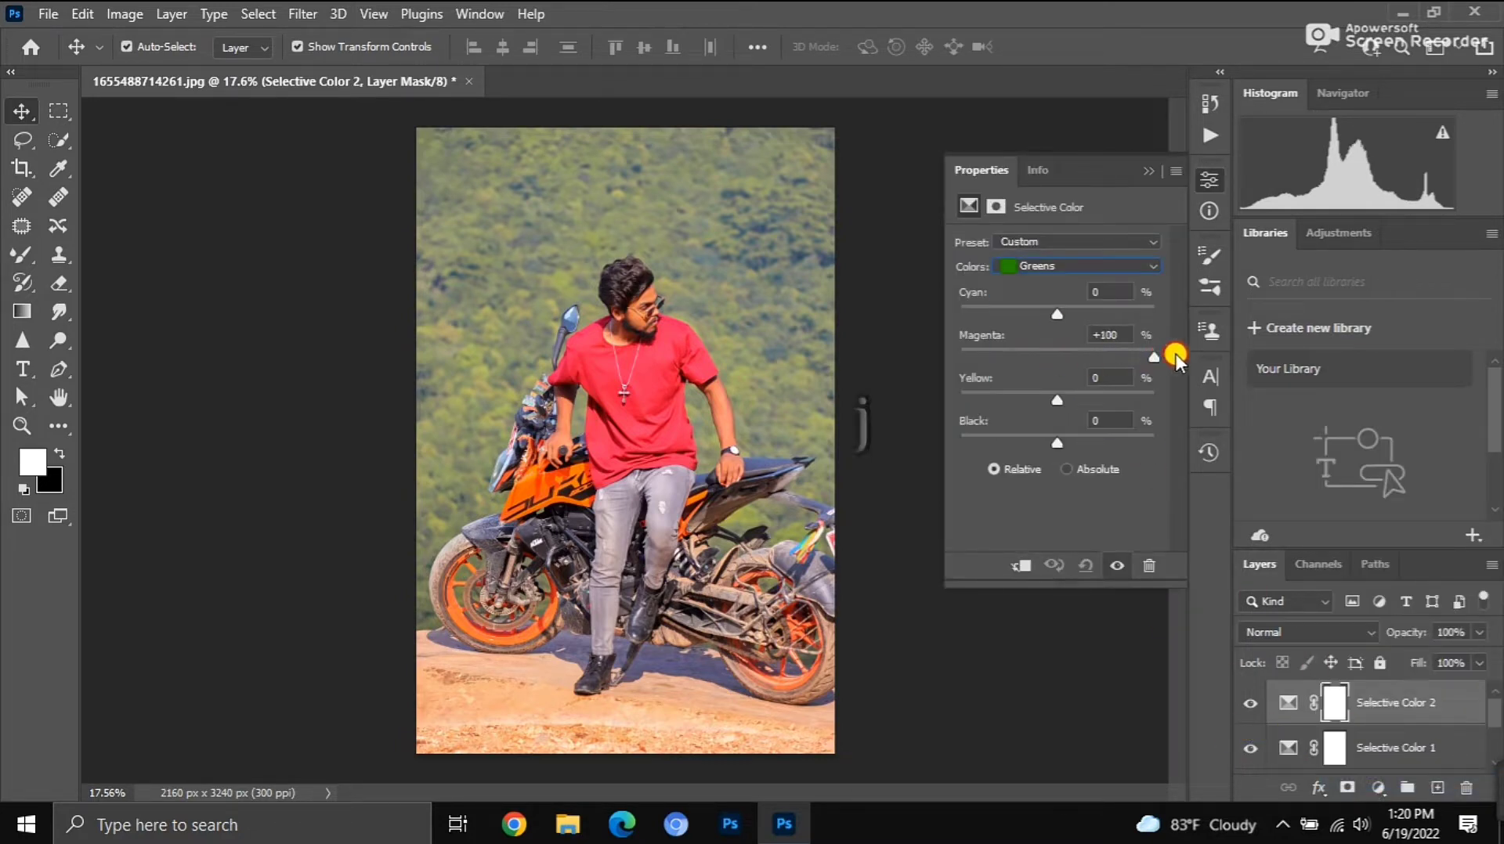
left_click_drag(1086, 315, 1075, 331)
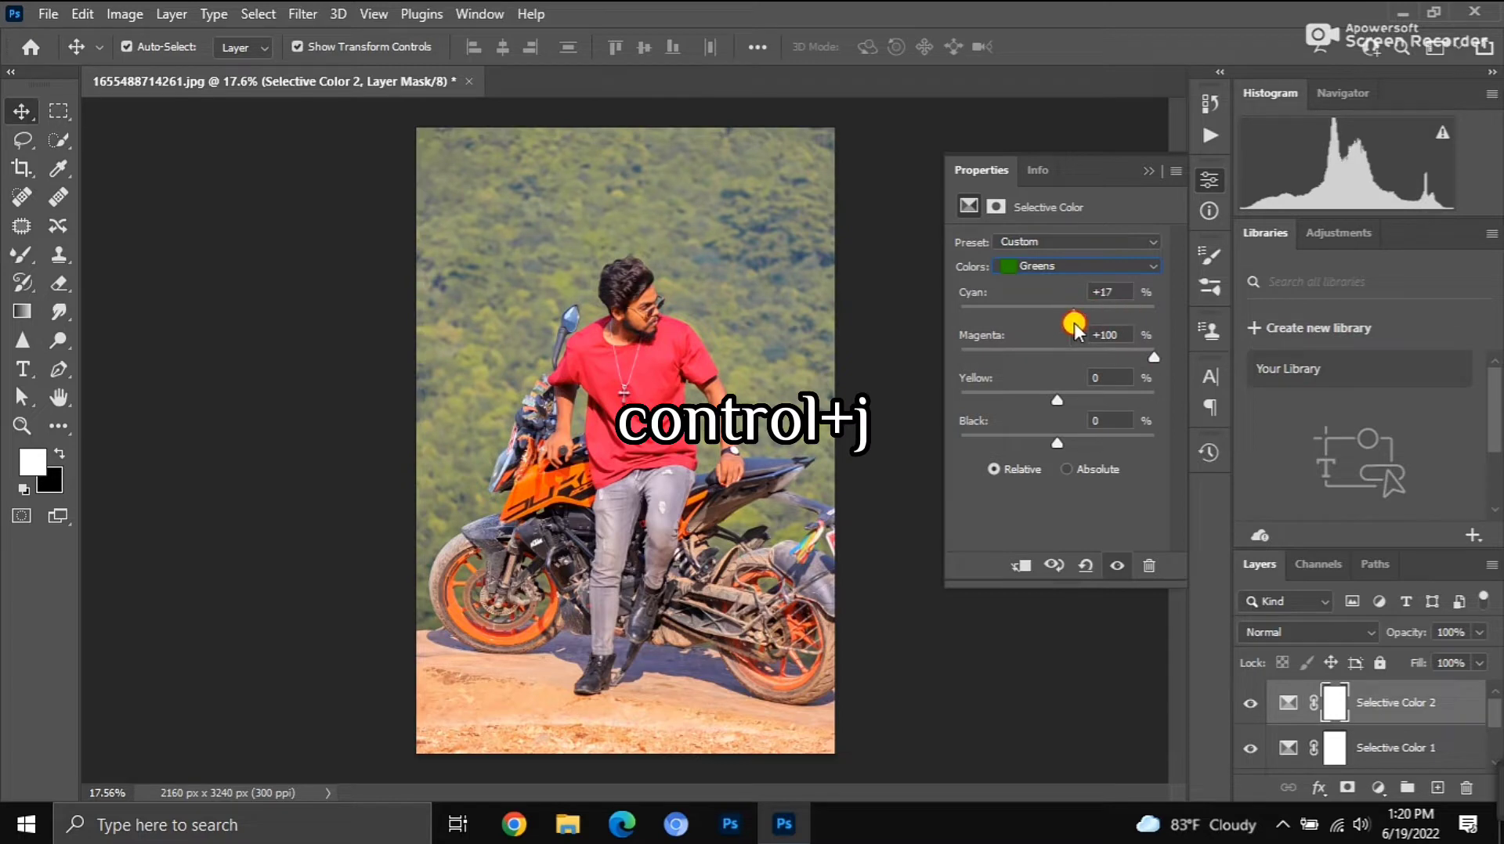
left_click(1145, 172)
key("ctrl+j")
key("ctrl+j")
key("ctrl+j")
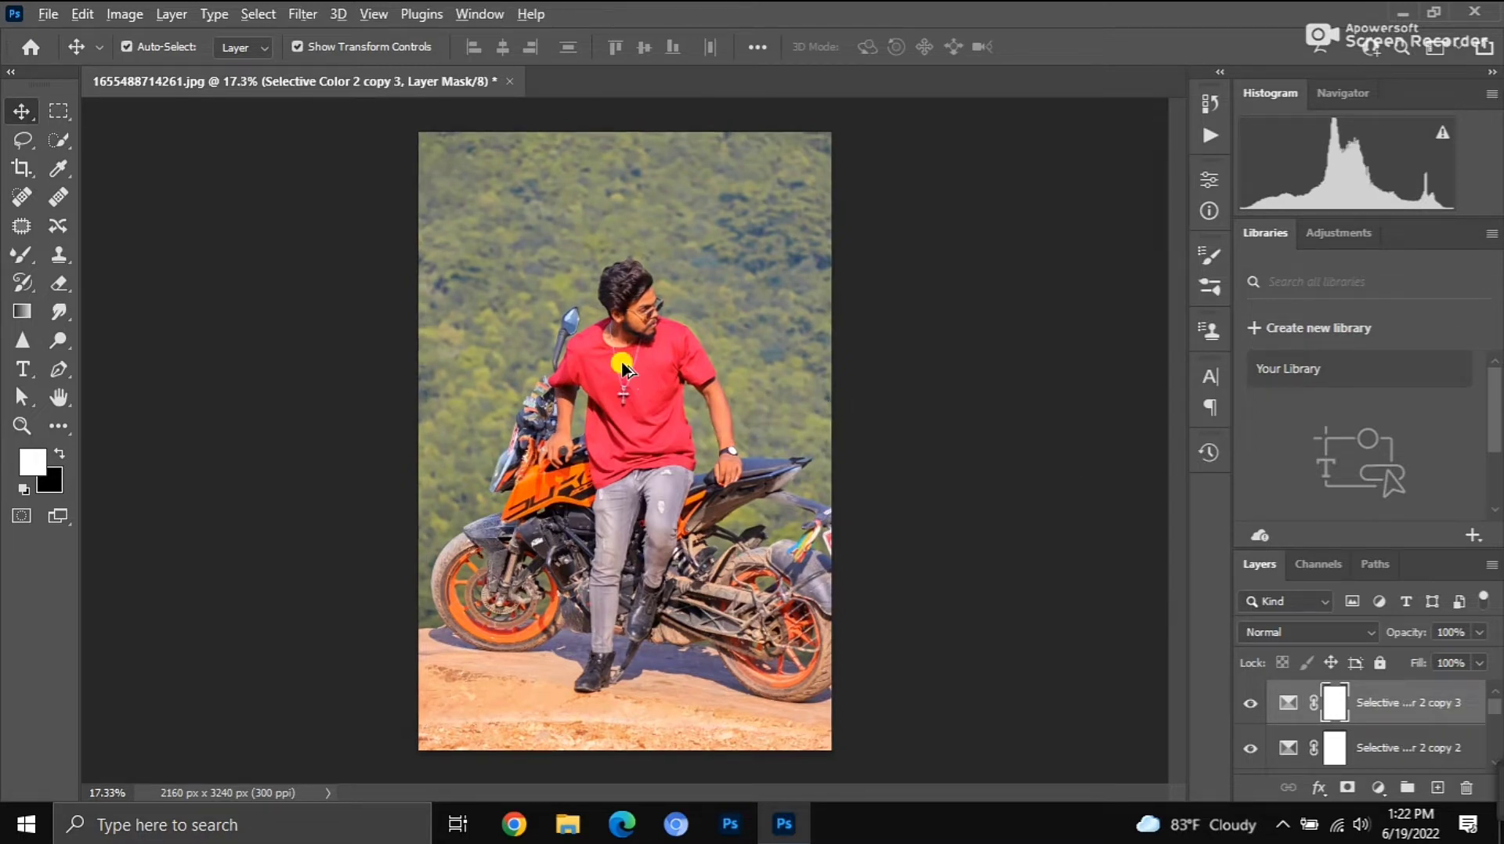
Delete the duplicated adjustment layers and put Selective Color 1 into Group 1
right_click(1334, 709)
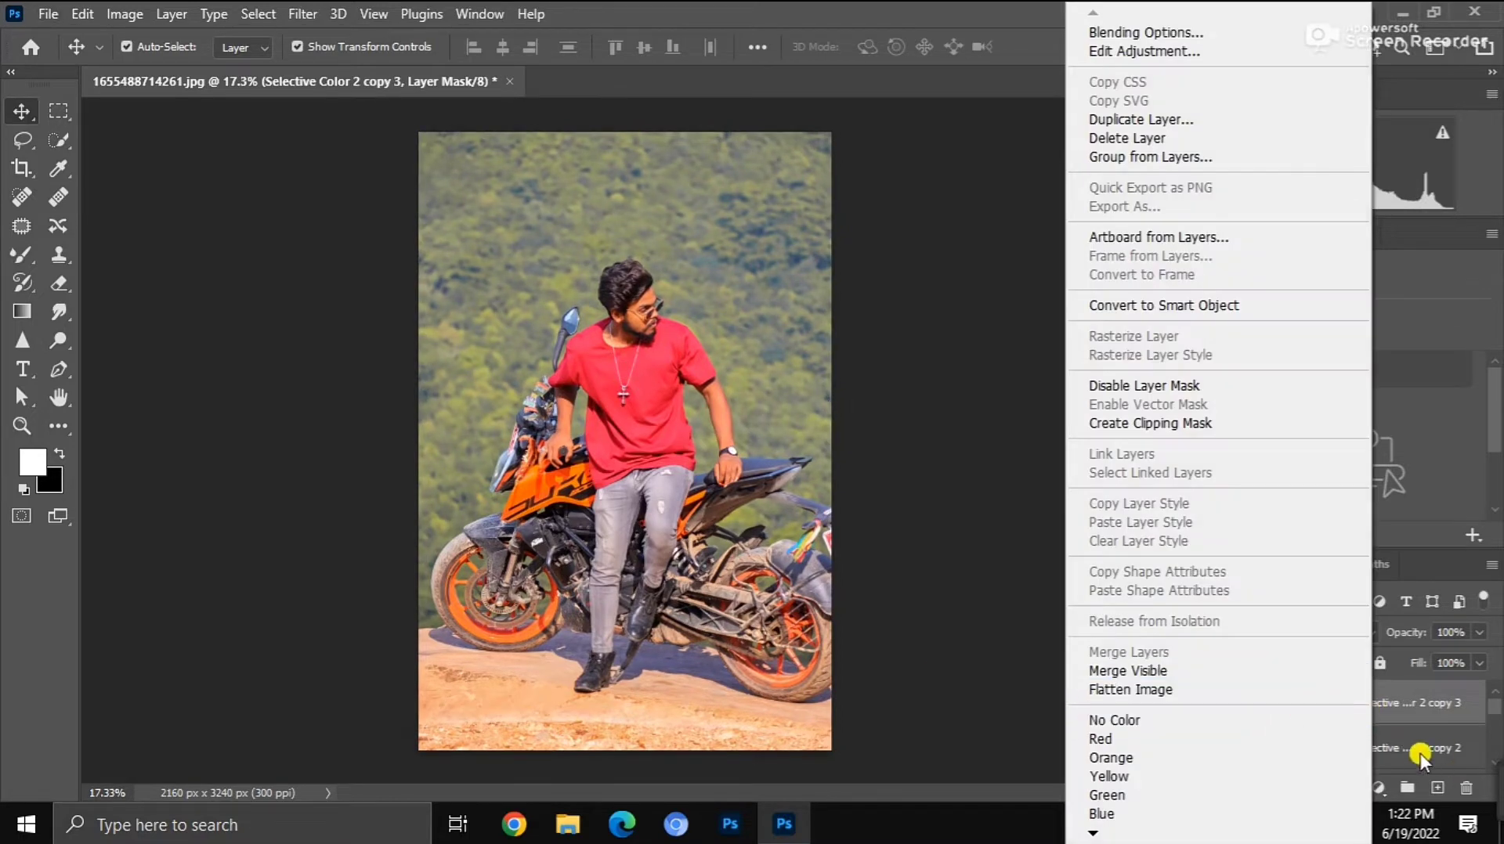
left_click(1402, 715)
key("Delete")
key("Delete")
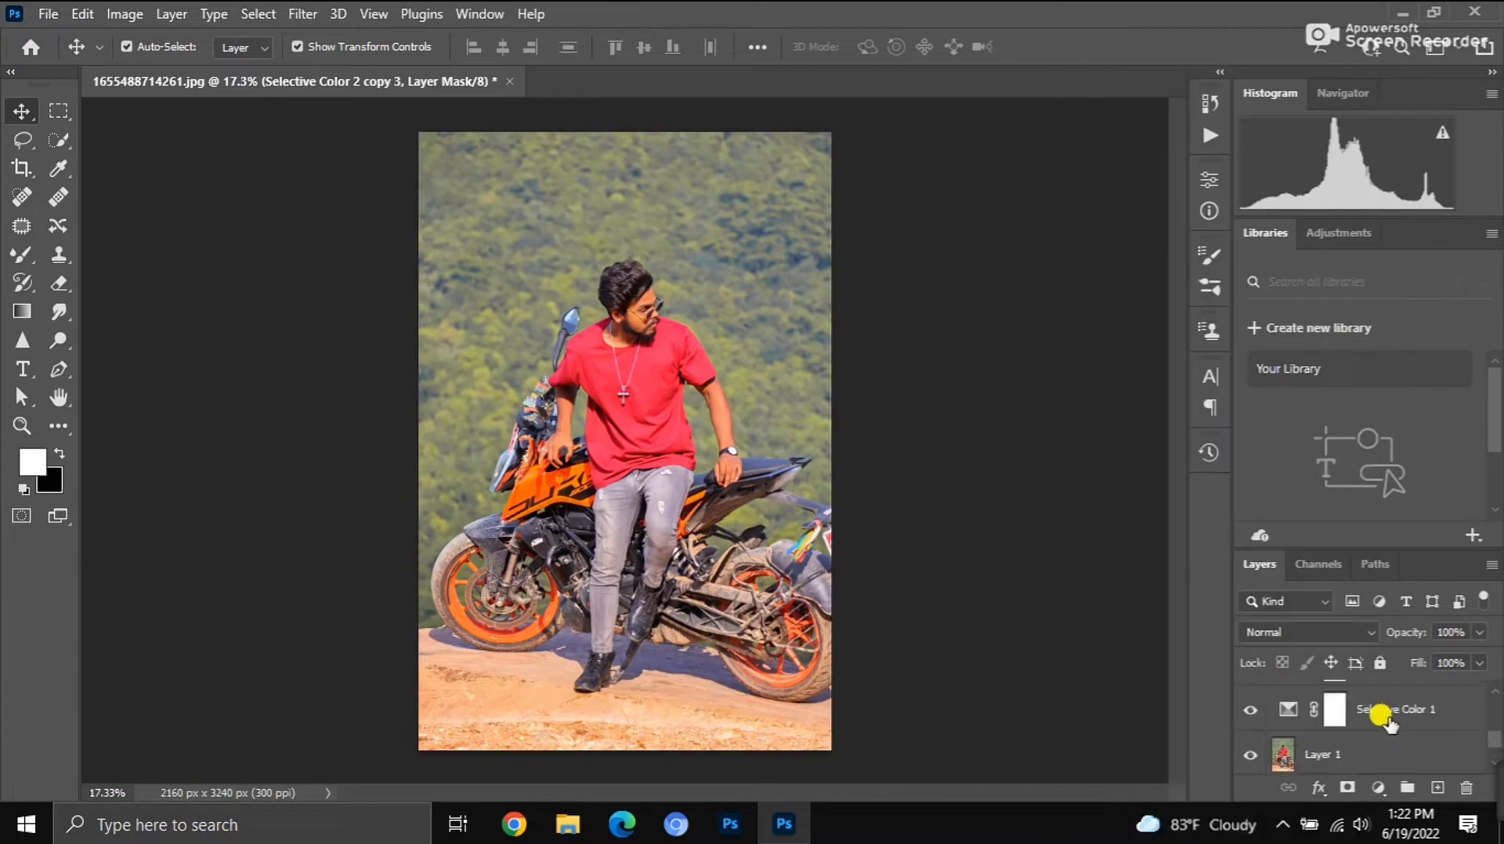
left_click(1379, 709)
left_click(1408, 787)
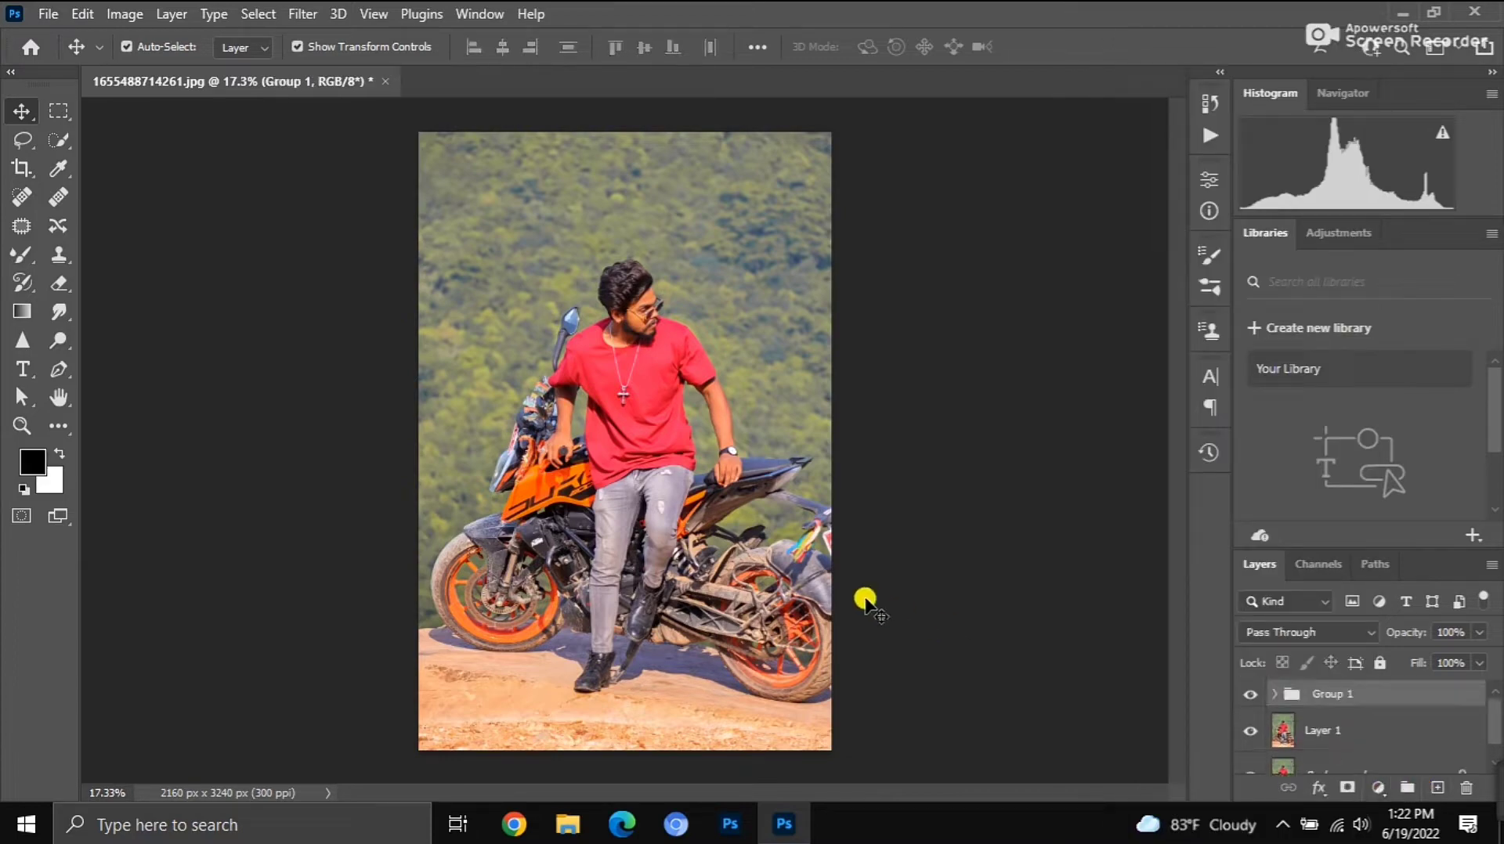
key("ctrl+plus")
key("ctrl+plus")
scroll(674, 329, "up", 2)
scroll(627, 386, "down", 2)
scroll(650, 386, "down", 3)
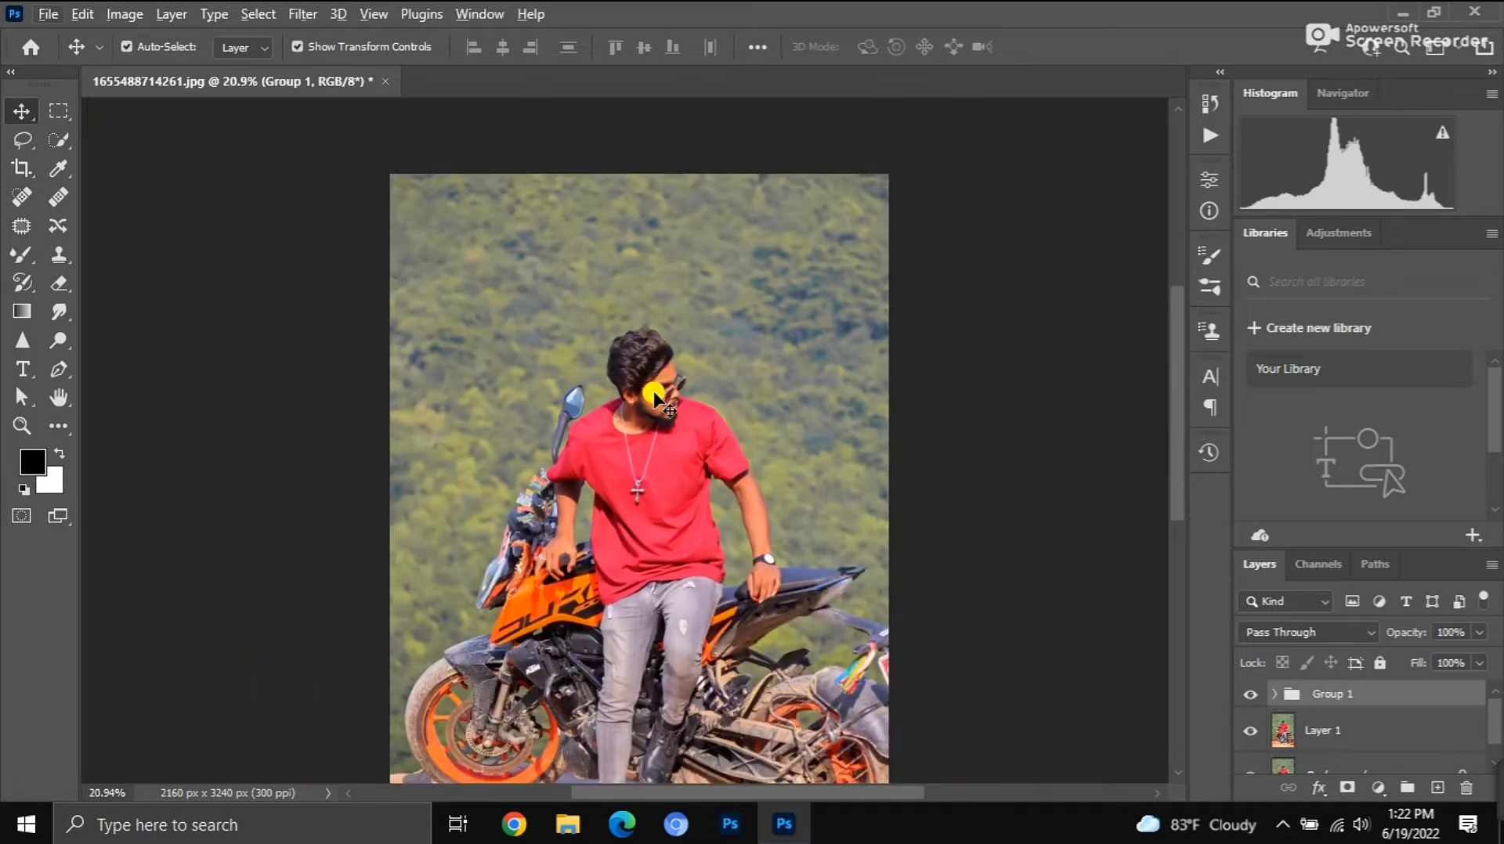
scroll(652, 397, "down", 1)
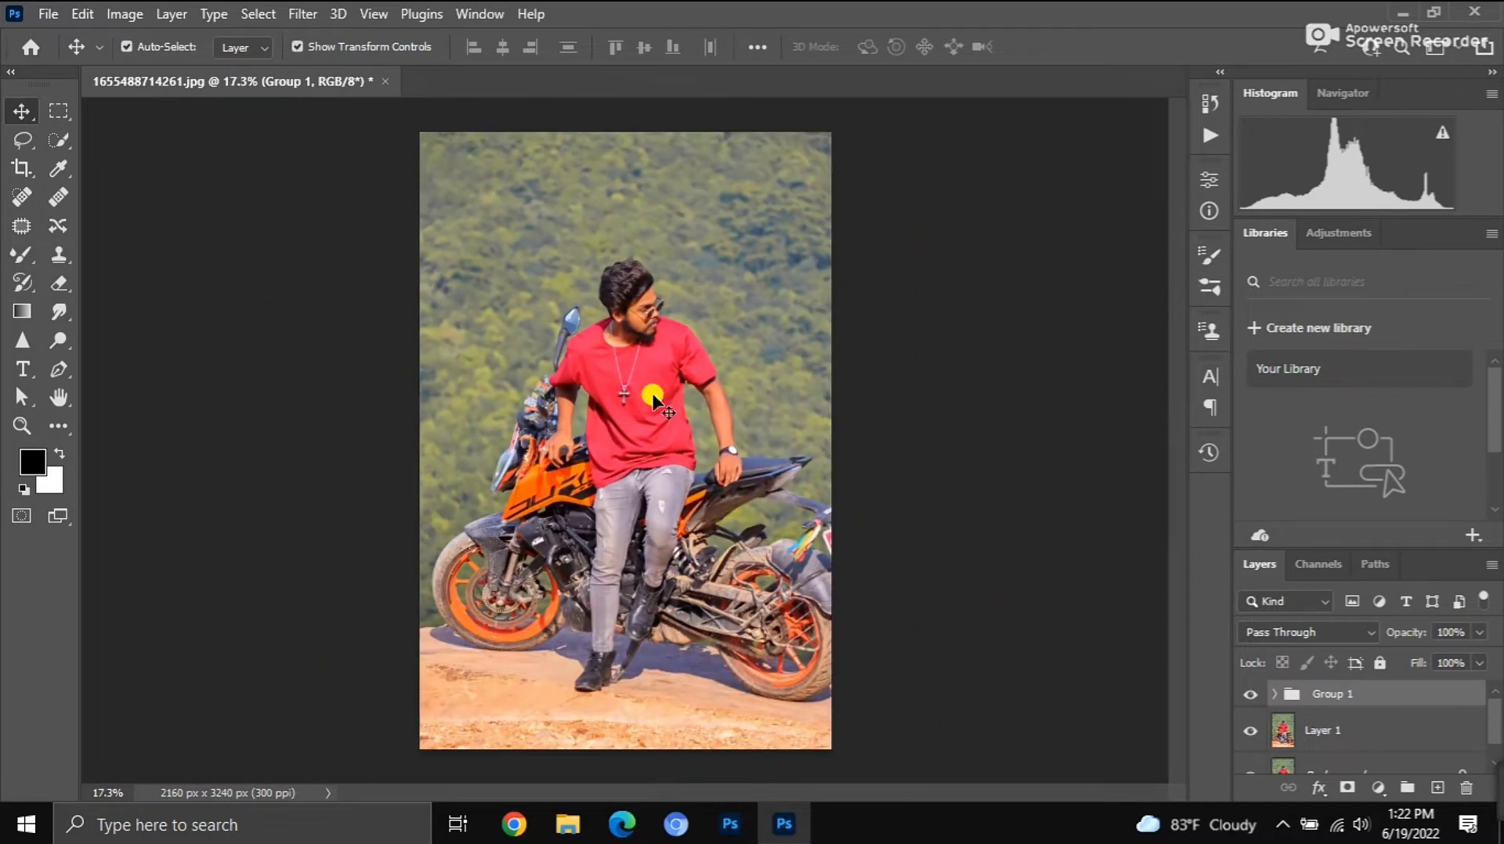
Add a third Selective Color layer: Greens magenta up, Cyan -94, yellow up, Black +10
left_click(1376, 787)
left_click(1057, 266)
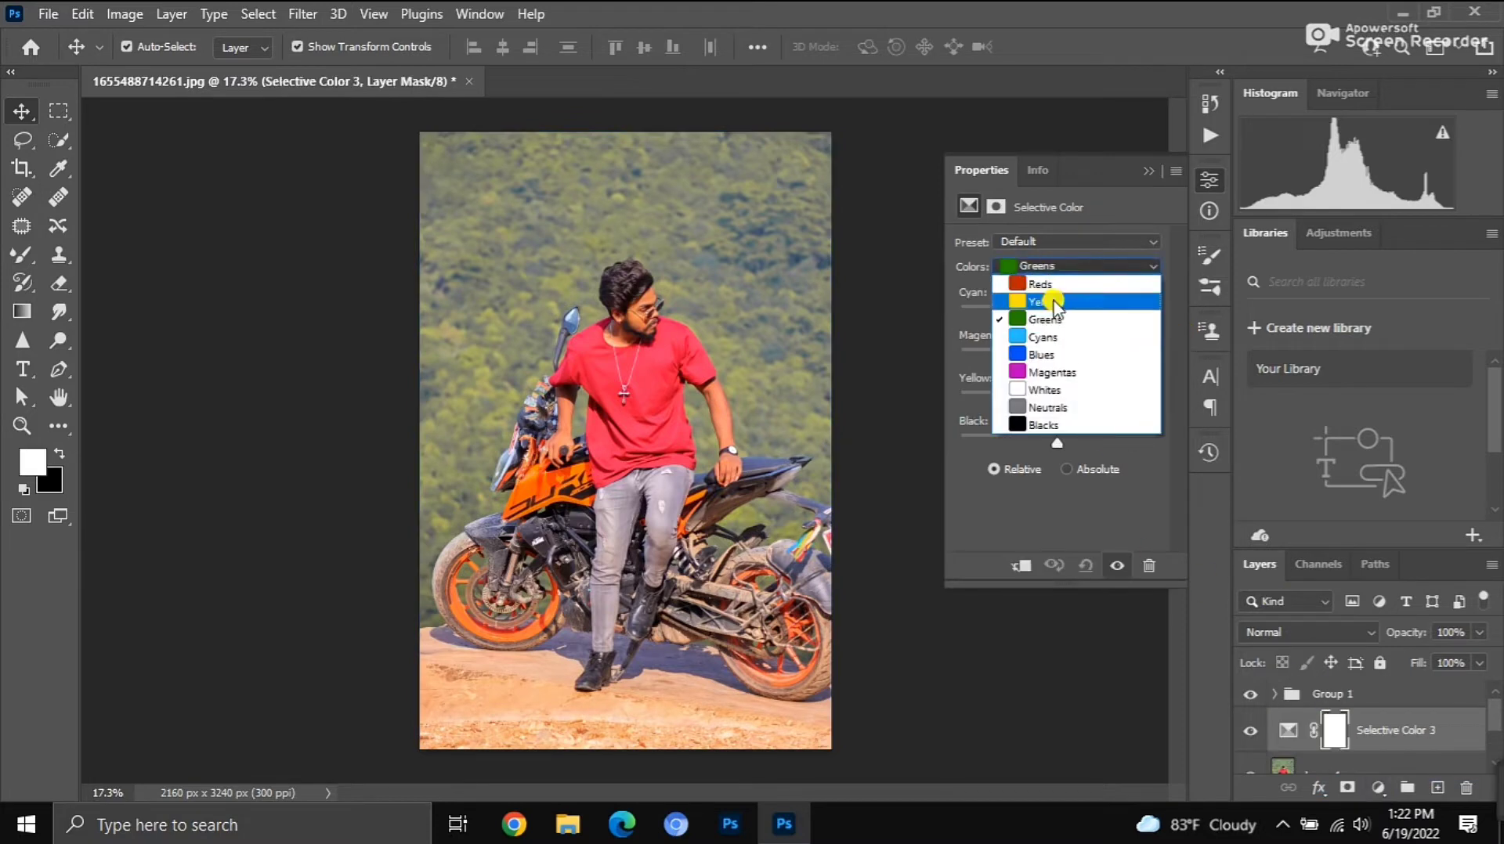
left_click(1053, 302)
mouse_move(1057, 357)
left_mouse_down()
mouse_move(1090, 354)
mouse_move(1077, 357)
left_mouse_up()
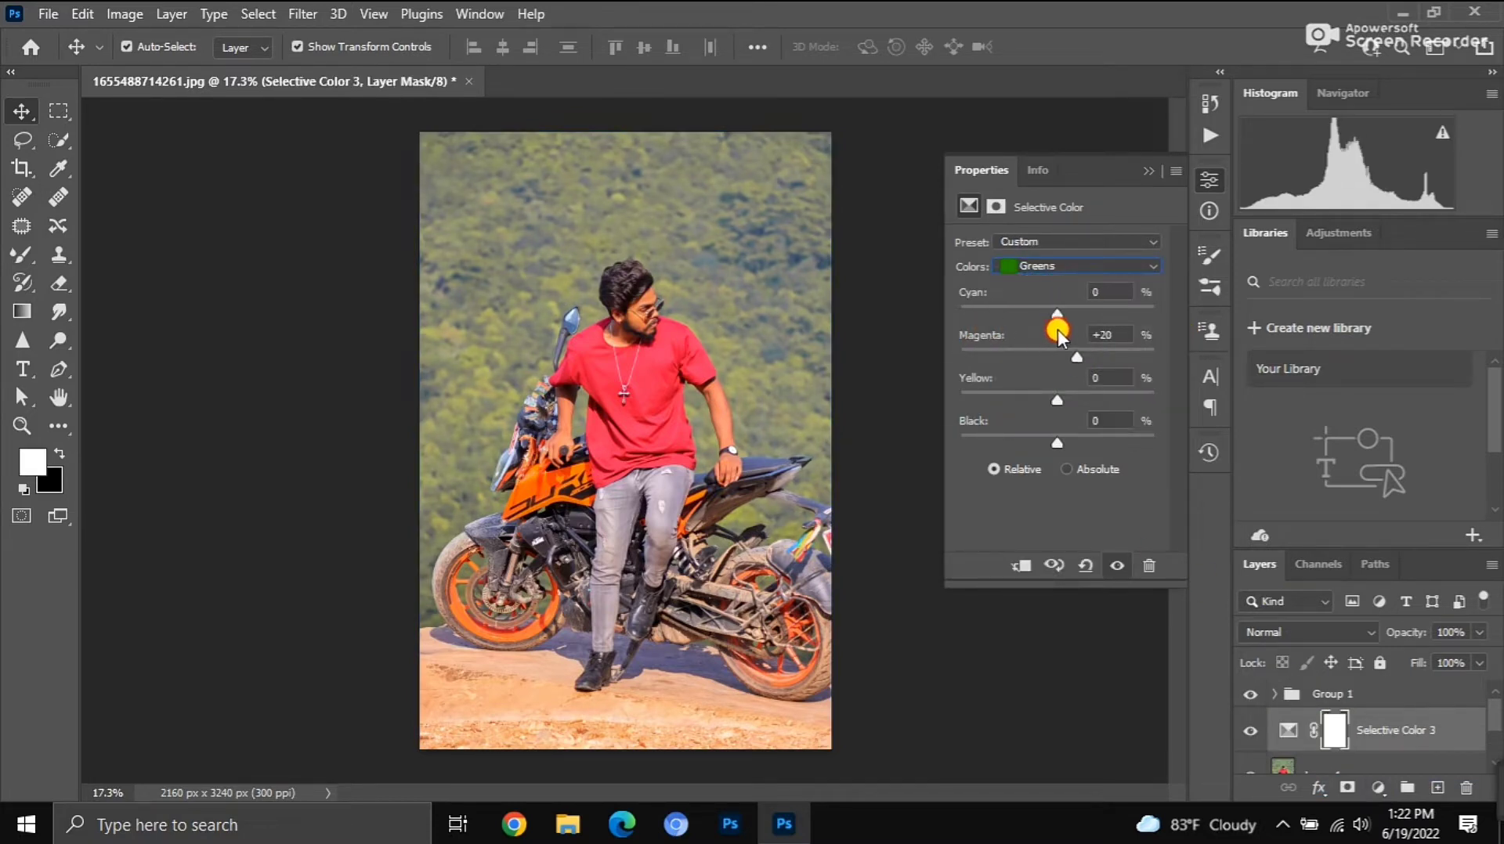
left_click_drag(977, 315, 965, 345)
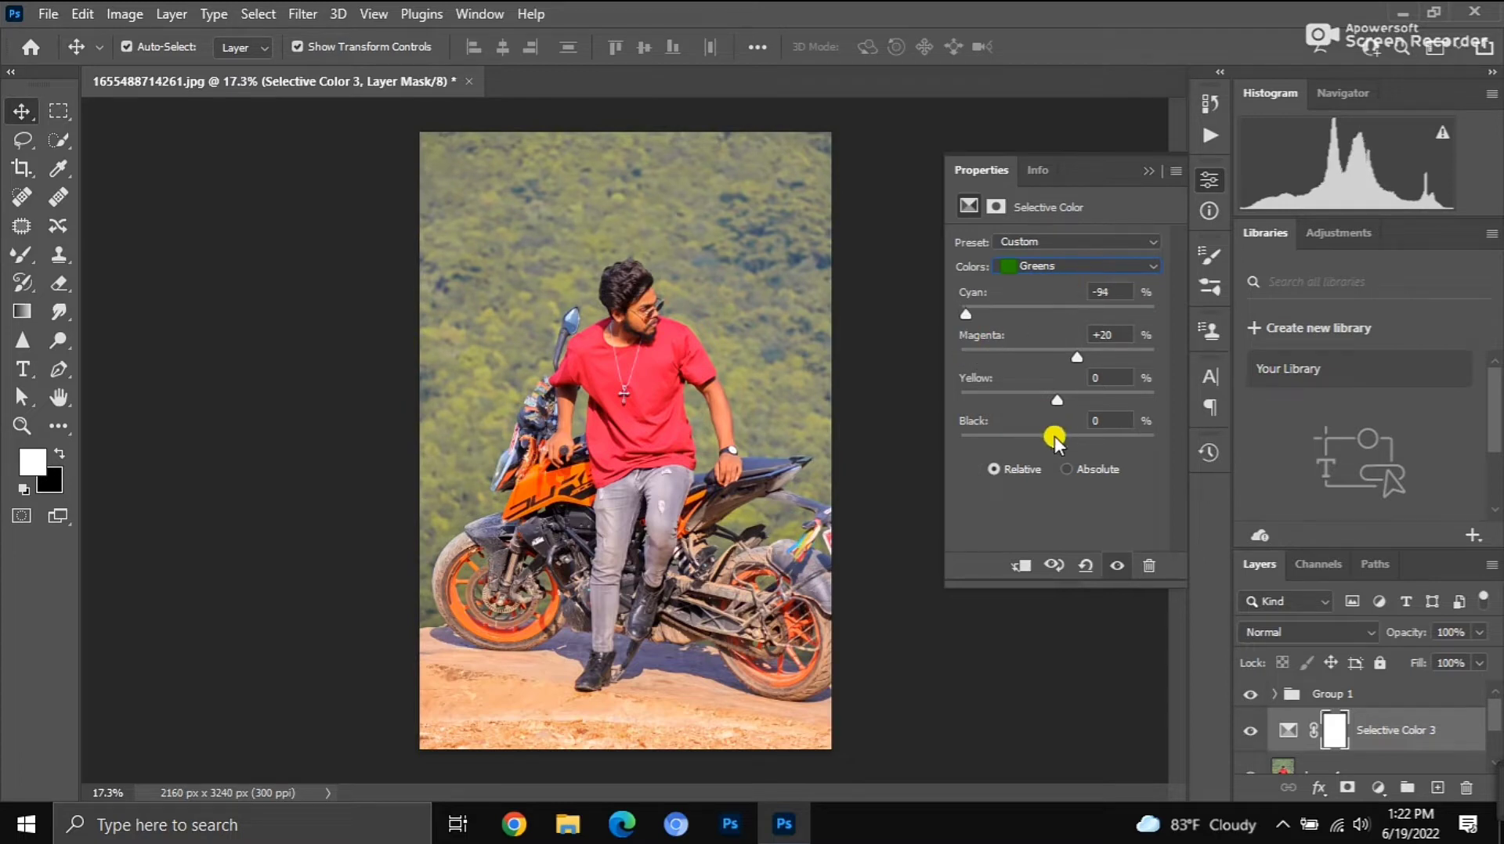
mouse_move(1059, 407)
left_mouse_down()
mouse_move(1090, 402)
mouse_move(967, 472)
left_mouse_up()
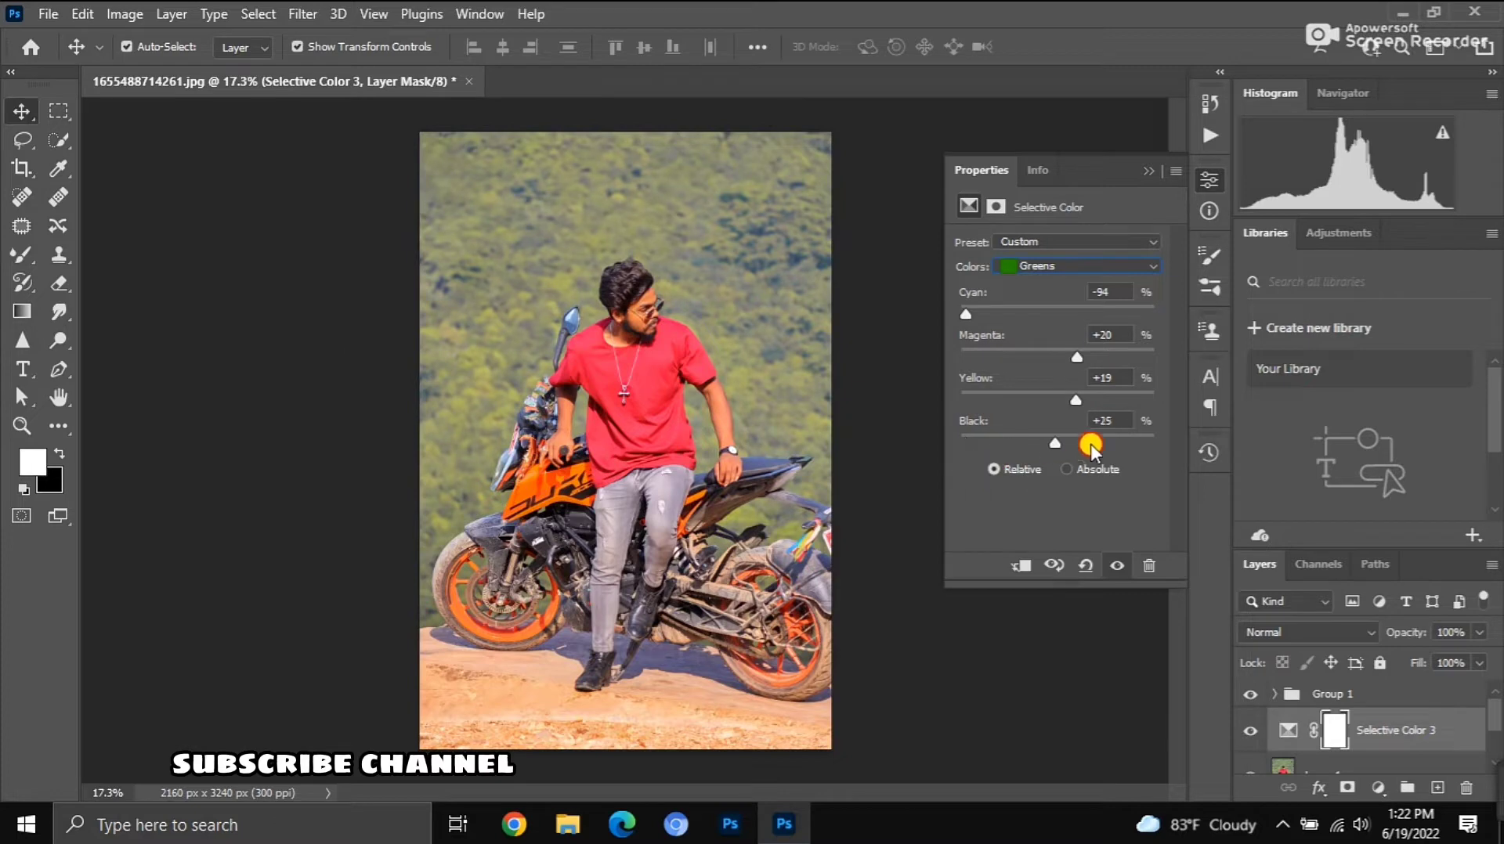
left_click_drag(1090, 443, 1066, 460)
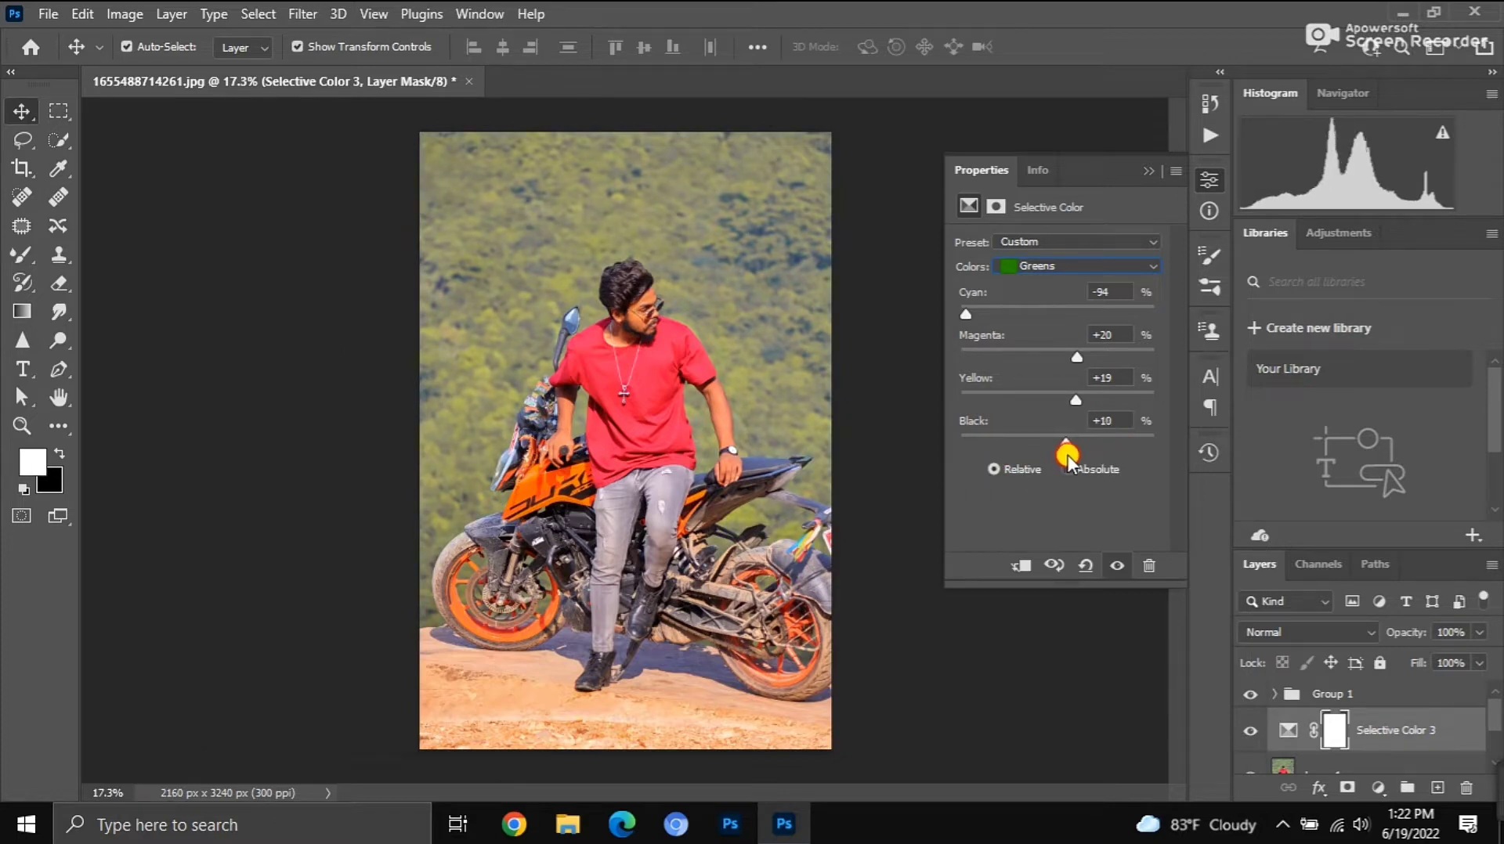
Raise Cyan in the Whites and set Neutrals Cyan to 10
left_click(1069, 267)
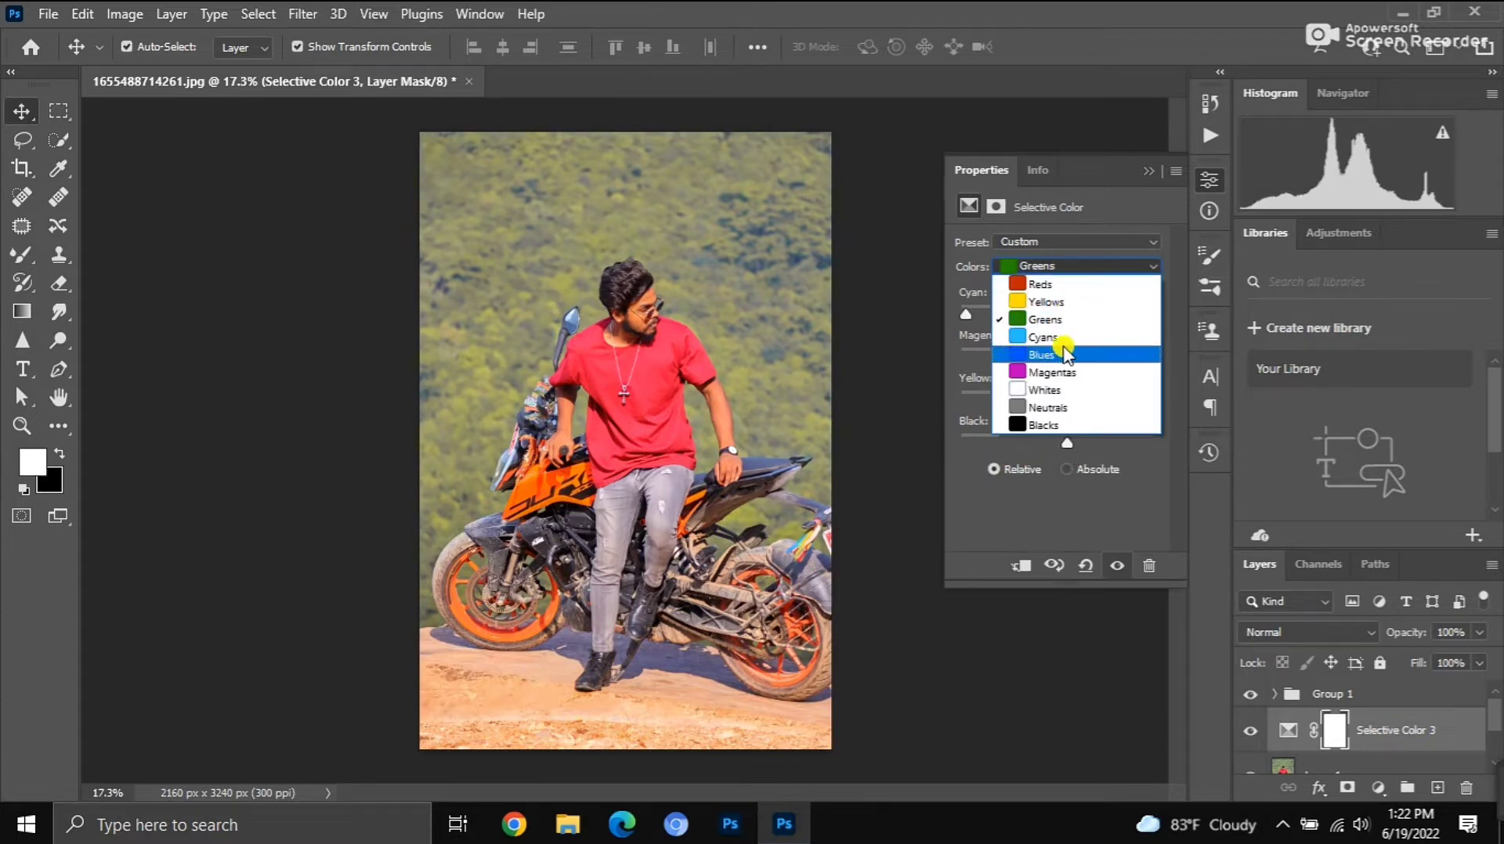
left_click(1057, 389)
left_click_drag(1061, 315, 1183, 317)
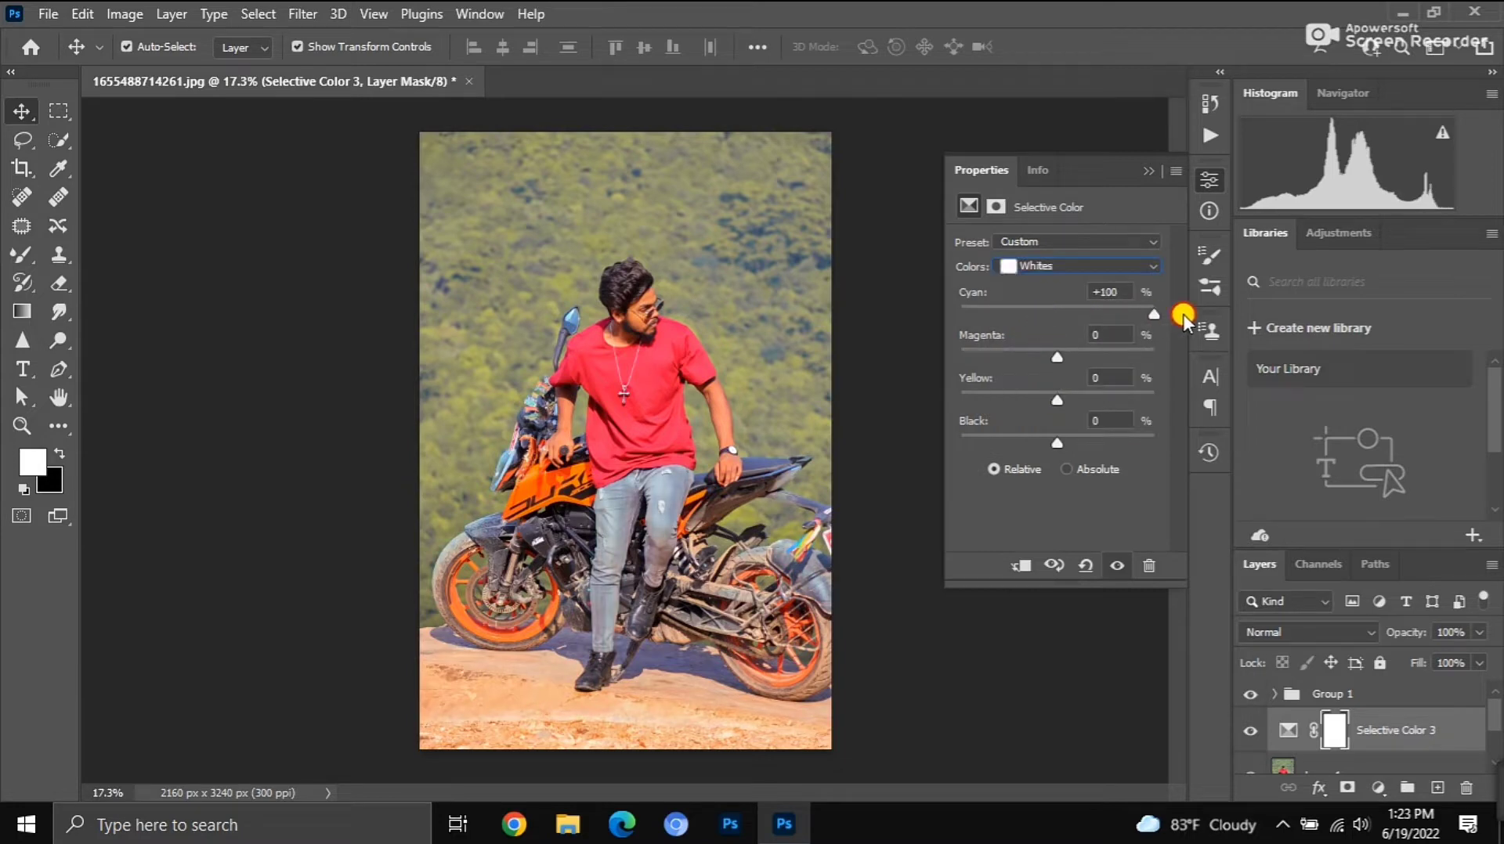
left_click(1081, 267)
left_click(1046, 408)
left_click_drag(1057, 314, 1073, 316)
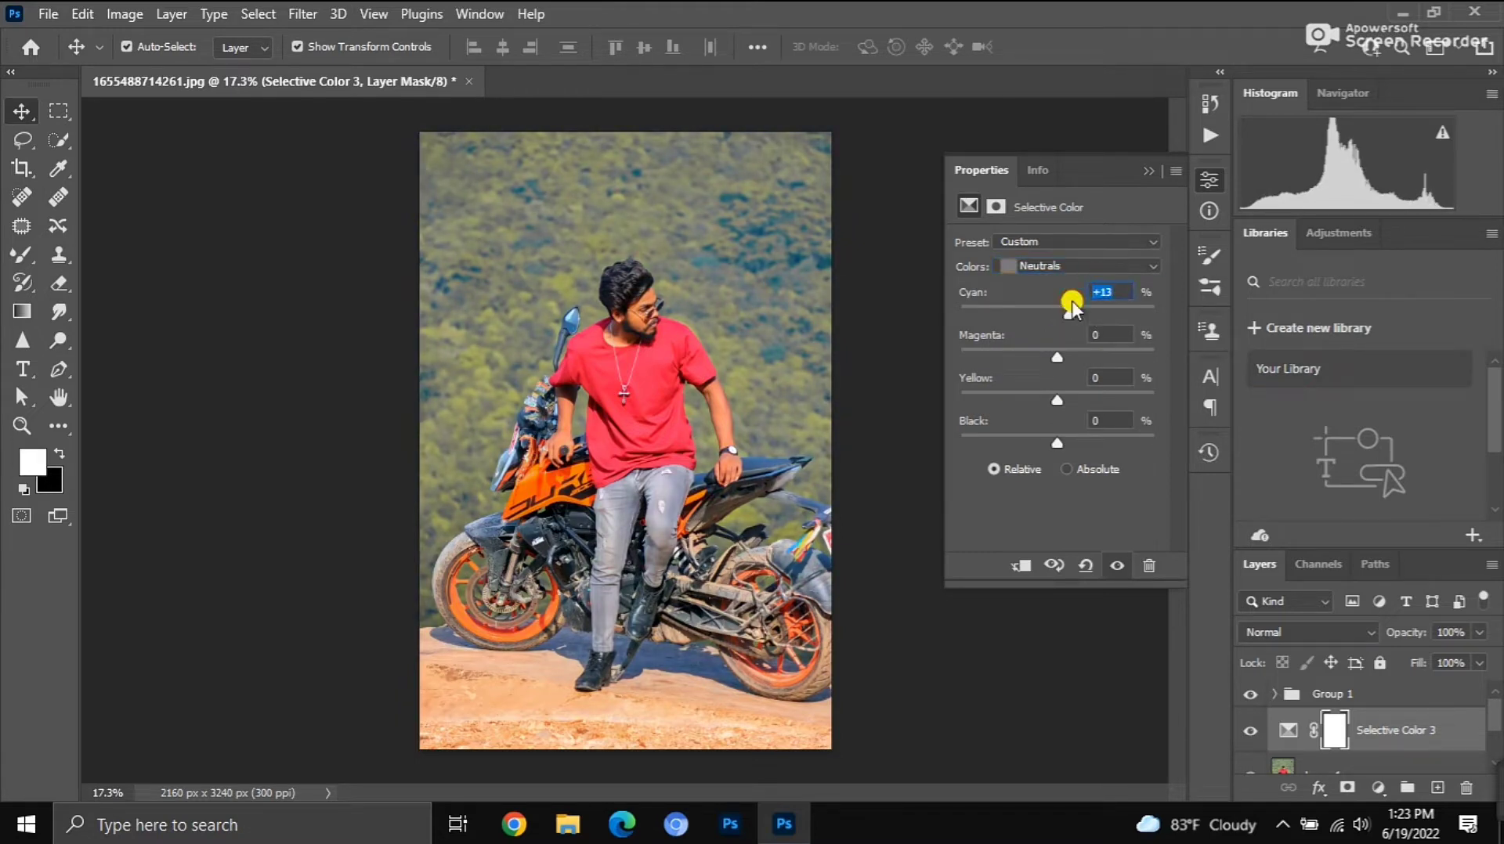
type("10")
Set the Reds to Cyan -11 and Black +5, then close the properties panel
left_click(1136, 264)
left_click(1033, 279)
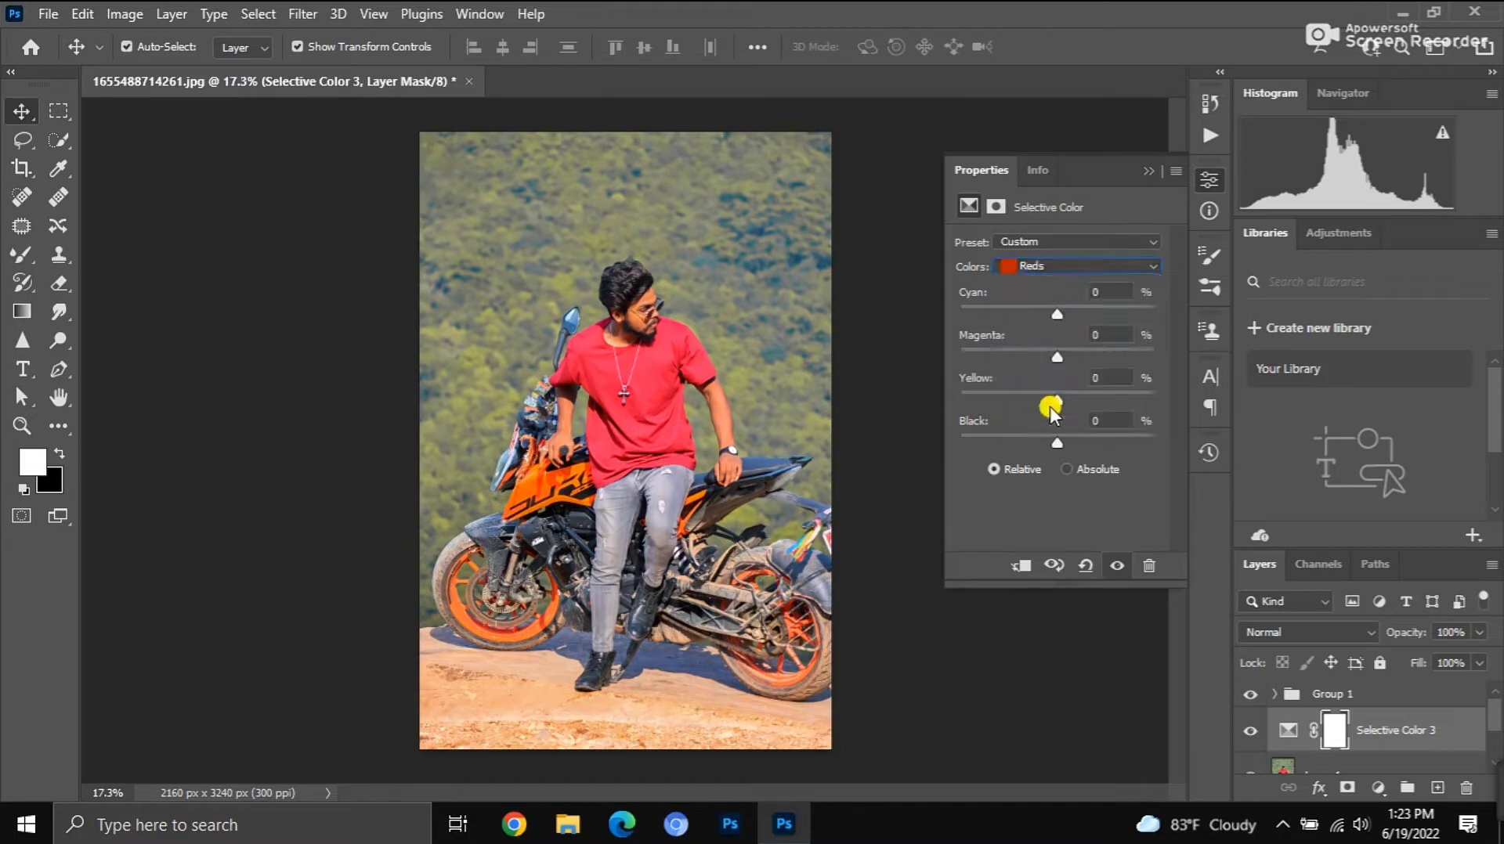
left_click_drag(1040, 450, 1058, 459)
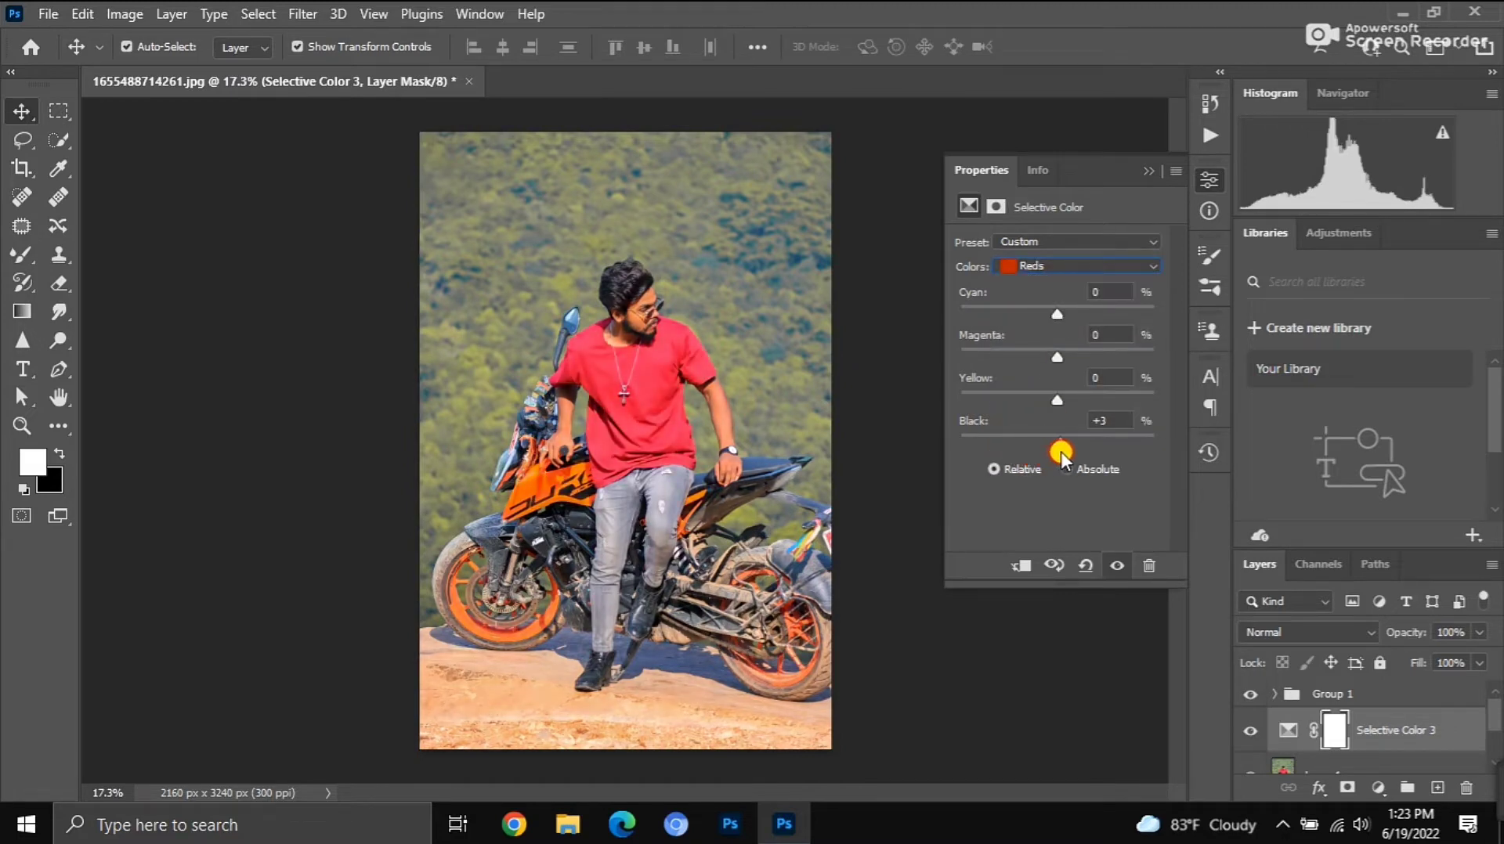
key("b")
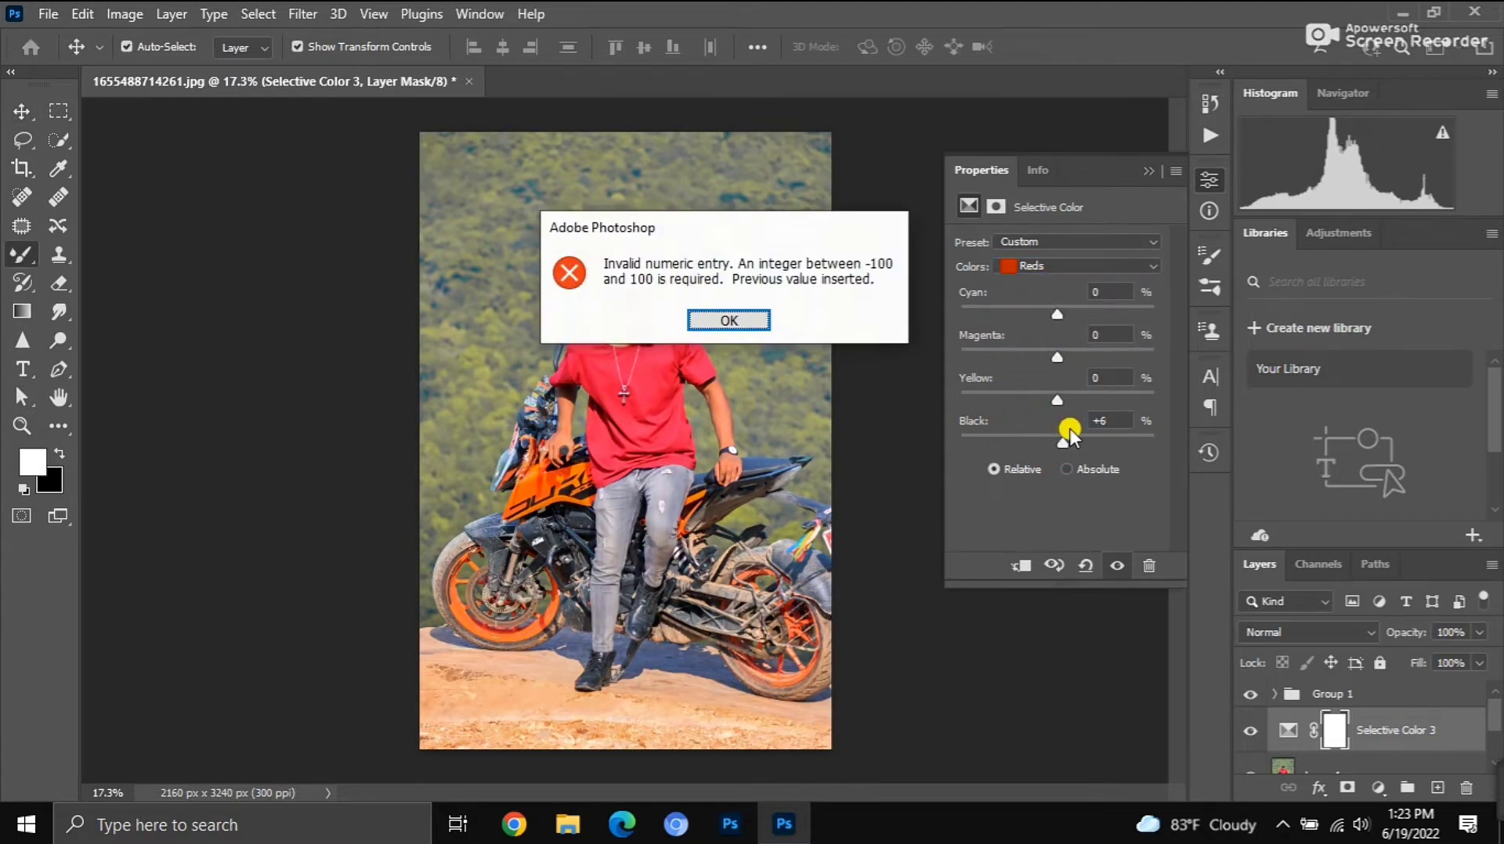
left_click(722, 318)
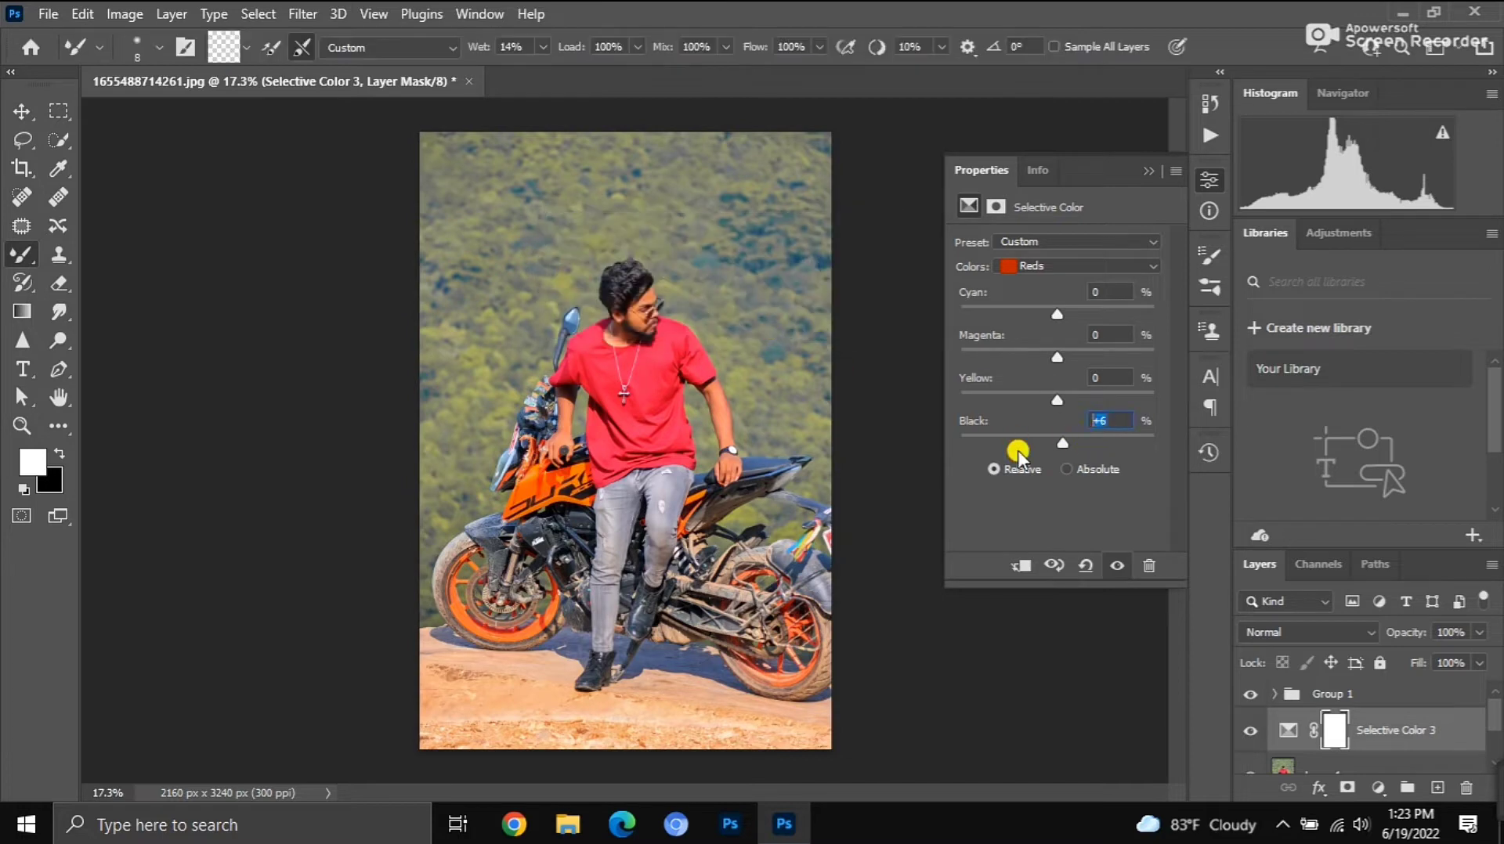
left_click(1101, 425)
type("5")
left_click(1057, 315)
left_click(1060, 345)
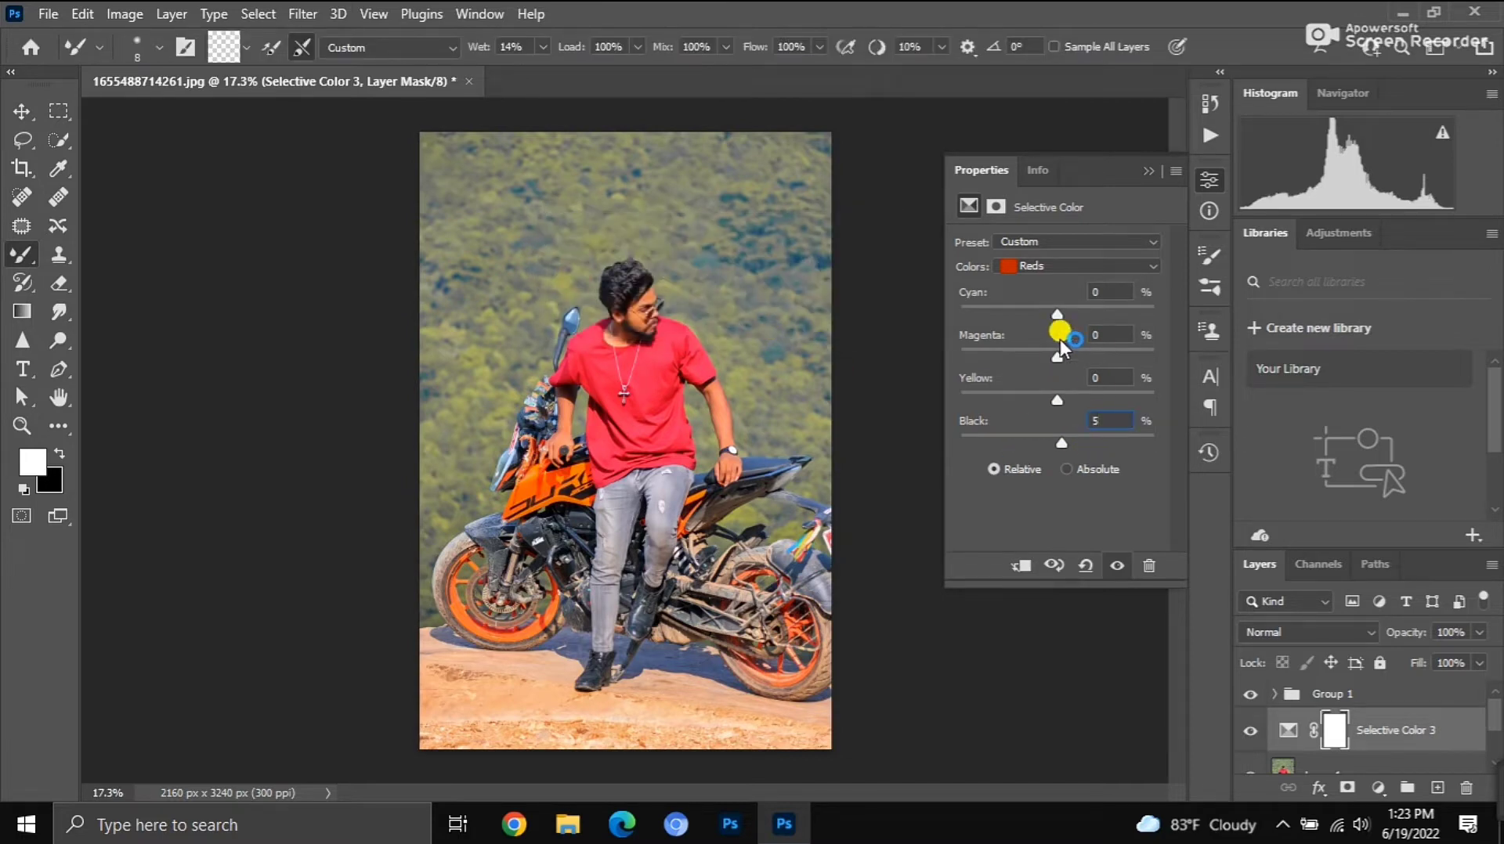
left_click_drag(1057, 315, 1043, 310)
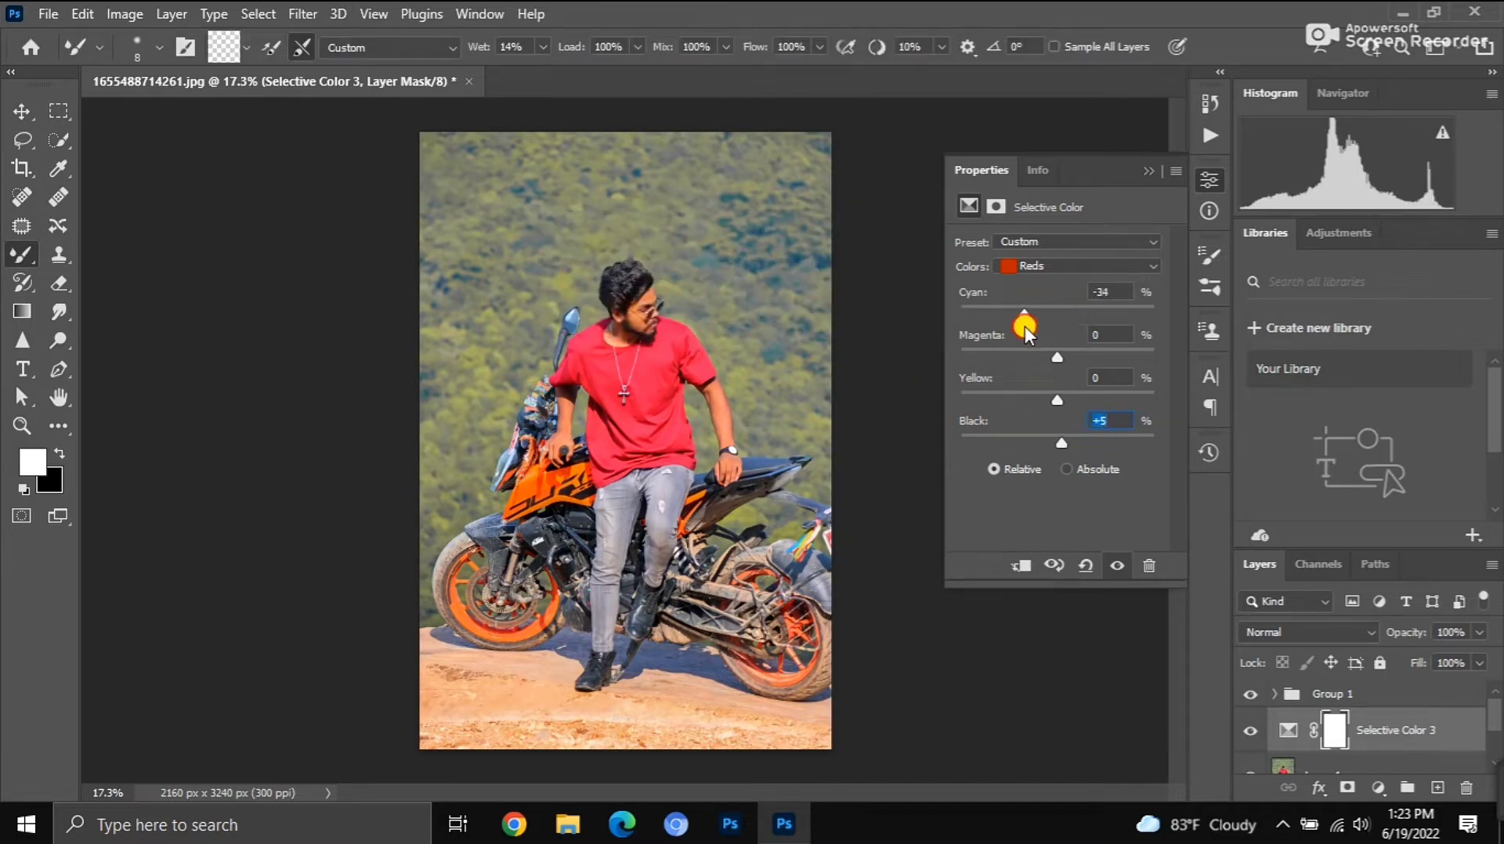
left_click(1097, 291)
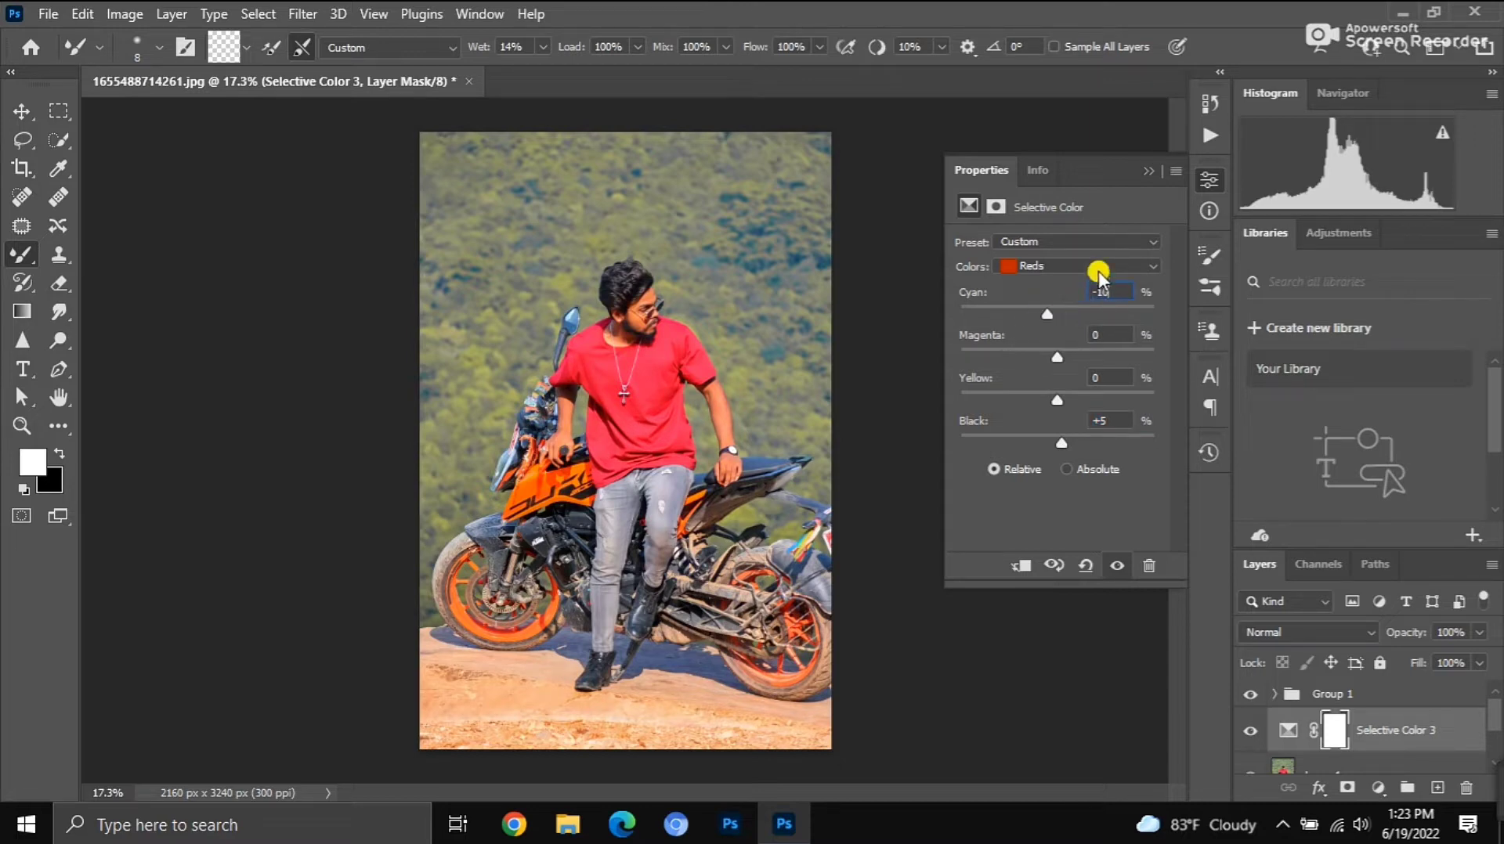
left_click(1145, 176)
scroll(714, 259, "up", 2)
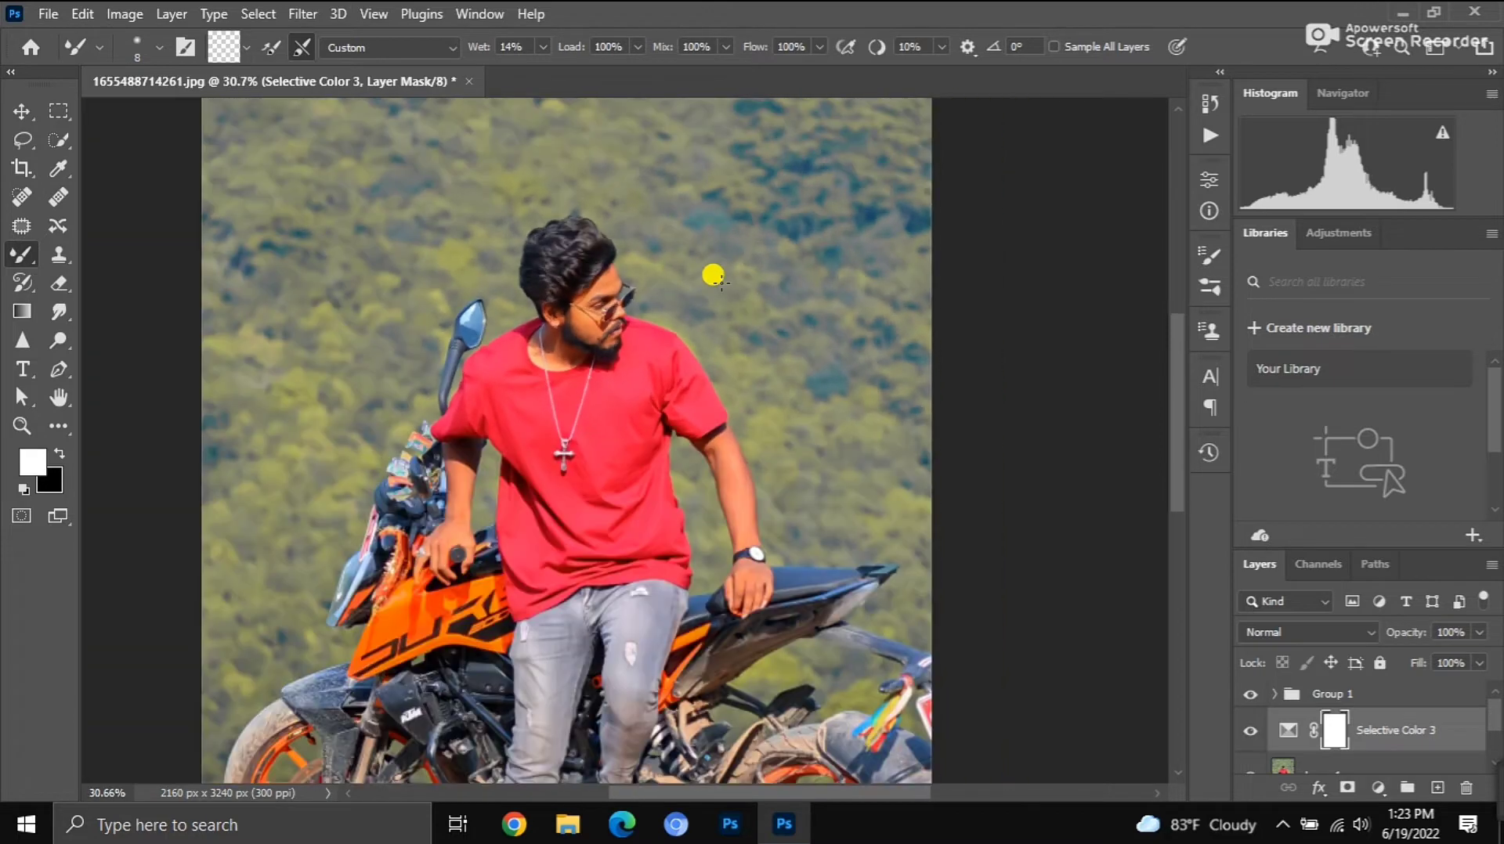
scroll(719, 266, "down", 2)
Merge visible layers, duplicate the result, and apply the Camera Raw Filter
right_click(1353, 744)
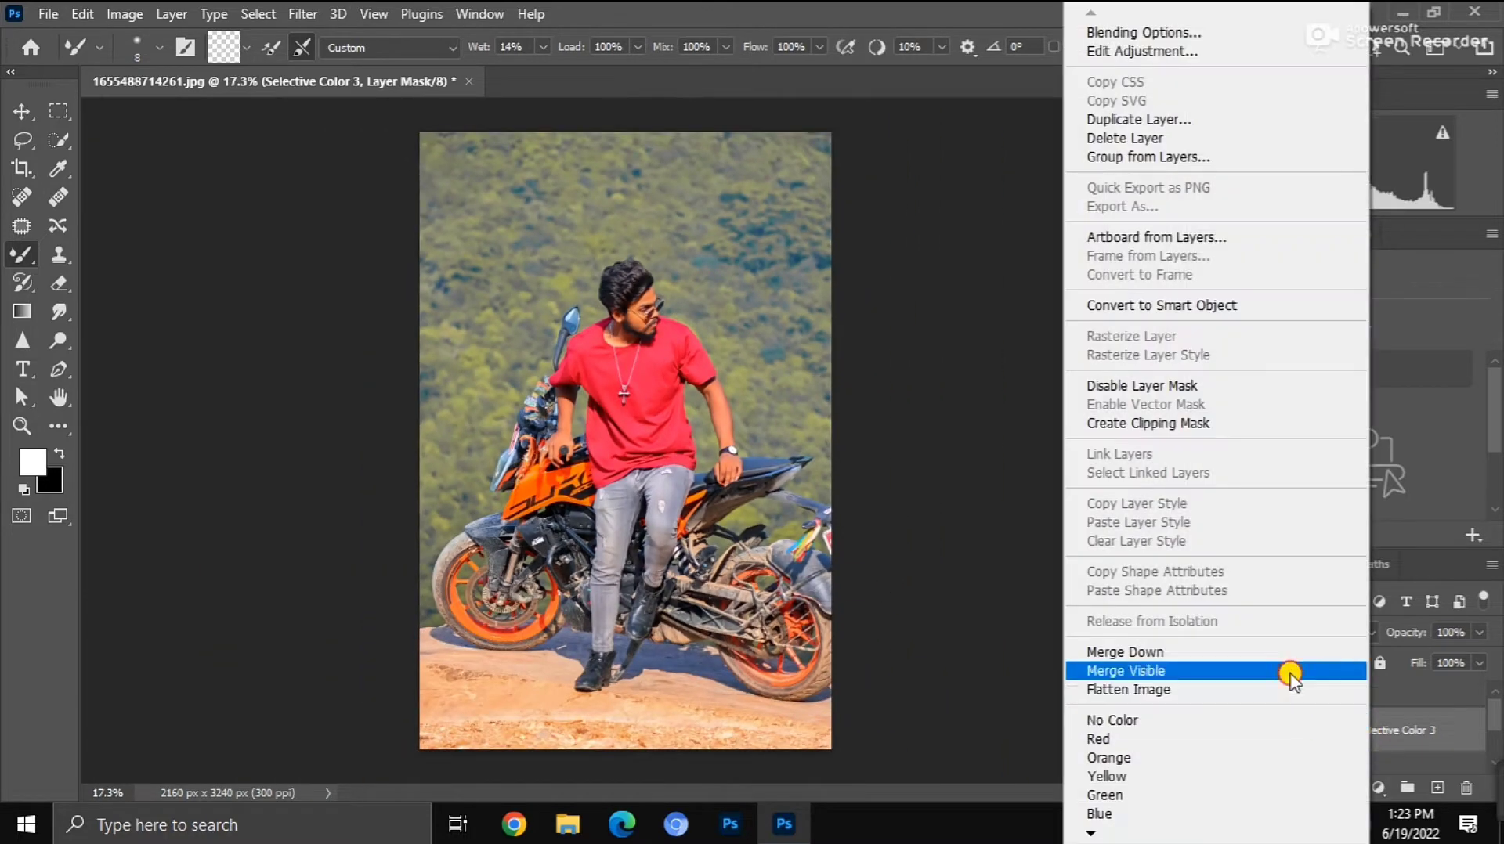
left_click(1290, 672)
key("ctrl+j")
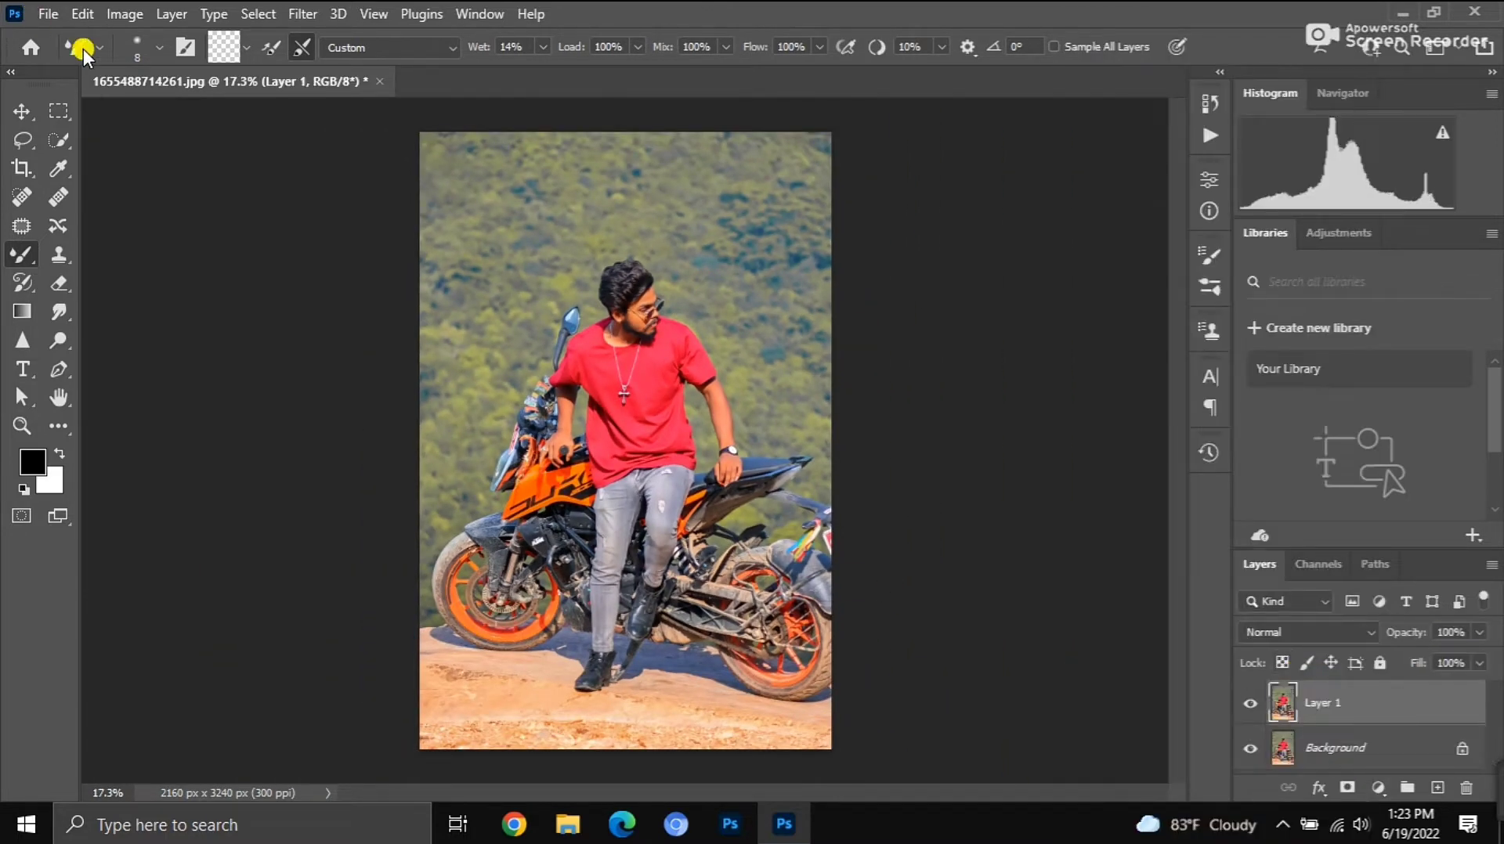
left_click(303, 14)
left_click(371, 194)
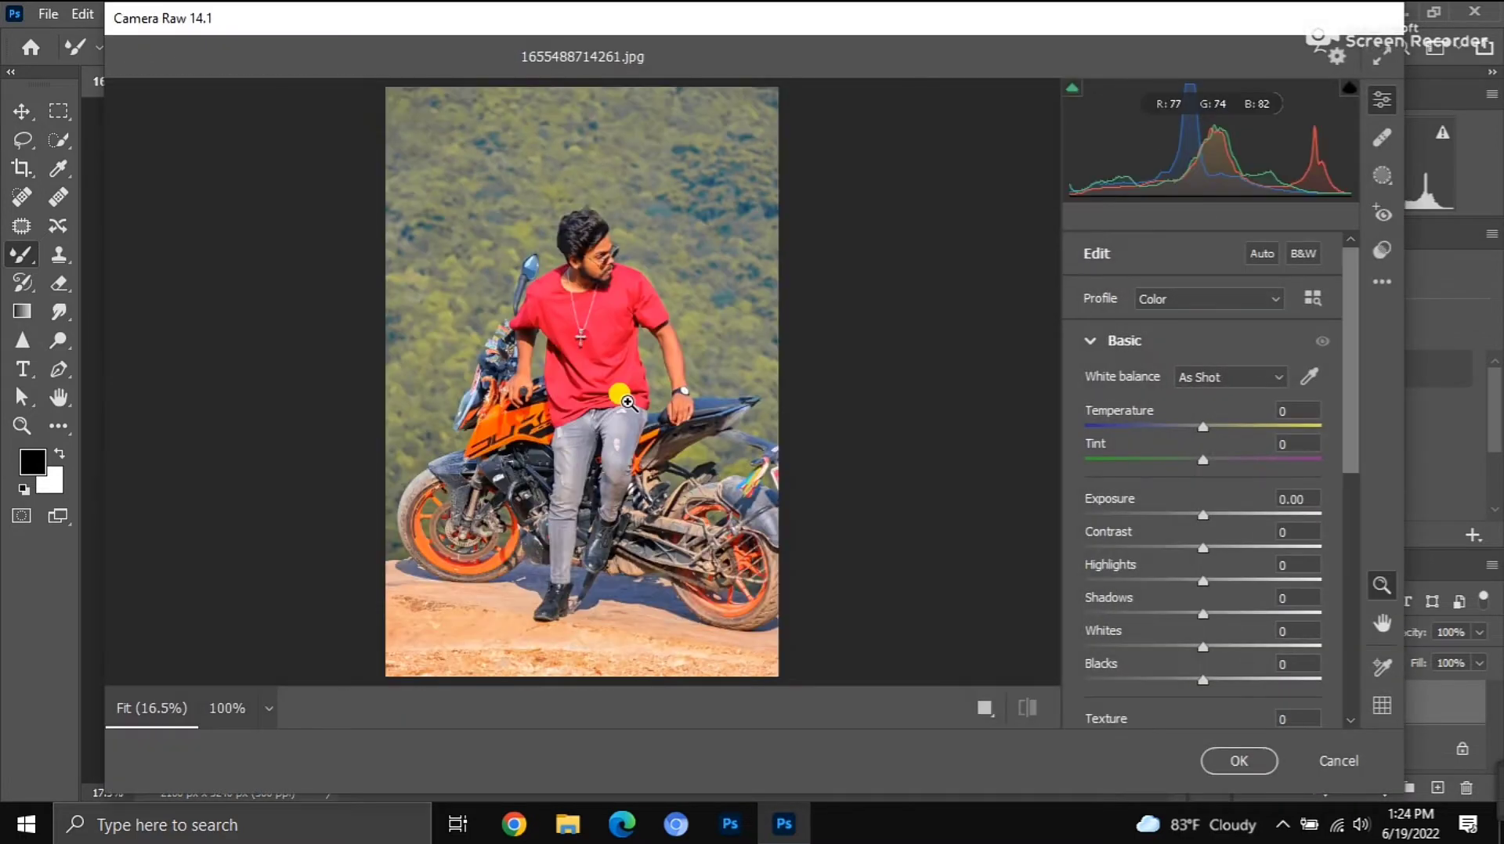
Set Temperature -5, Shadows -15, Whites +15, Blacks -6 and Highlights +10
left_click(1203, 426)
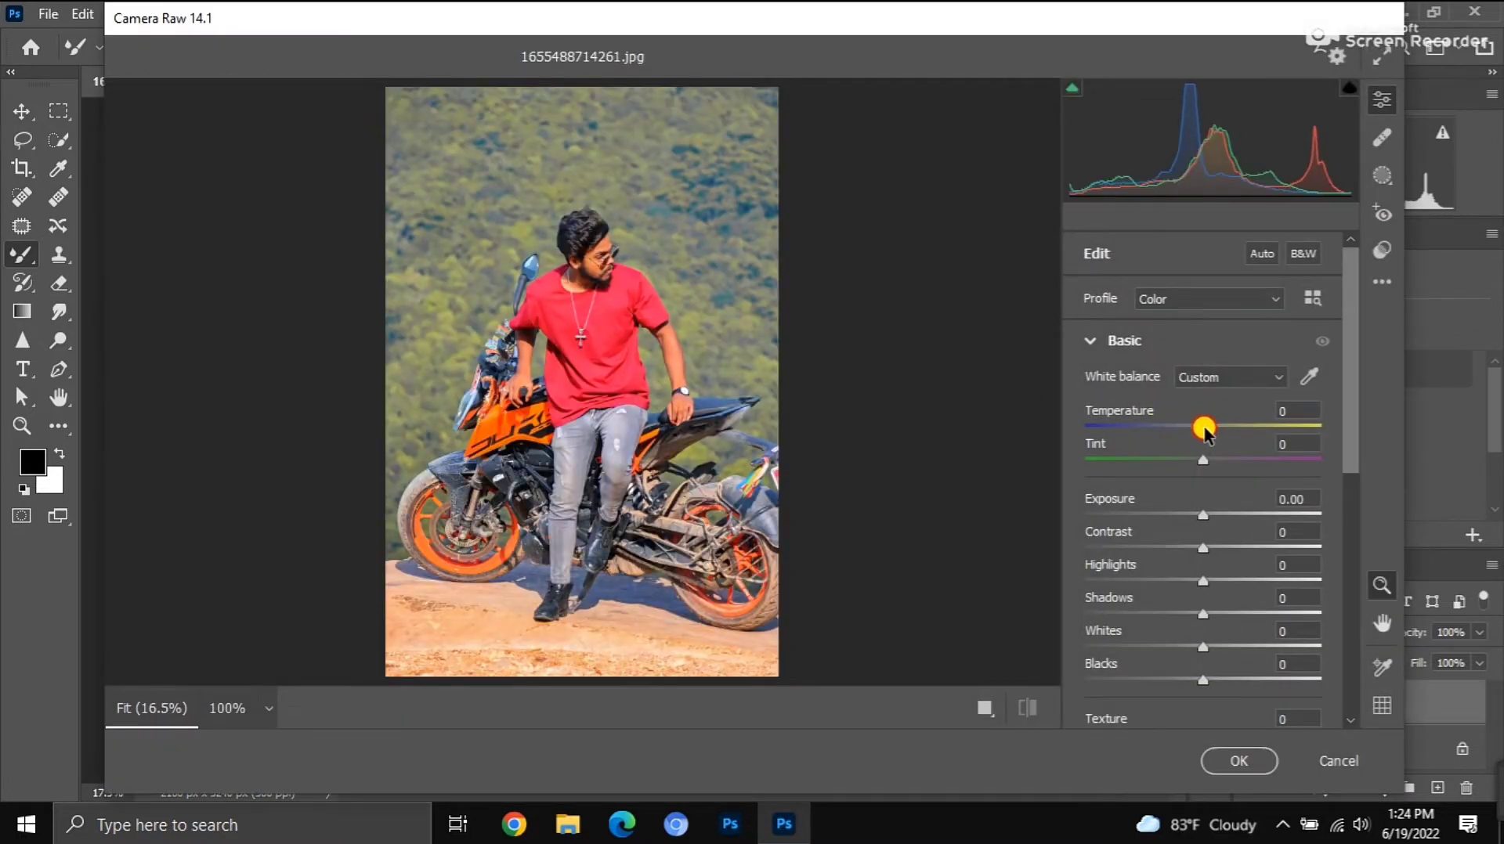
left_click_drag(1204, 428, 1198, 431)
scroll(1198, 509, "down", 1)
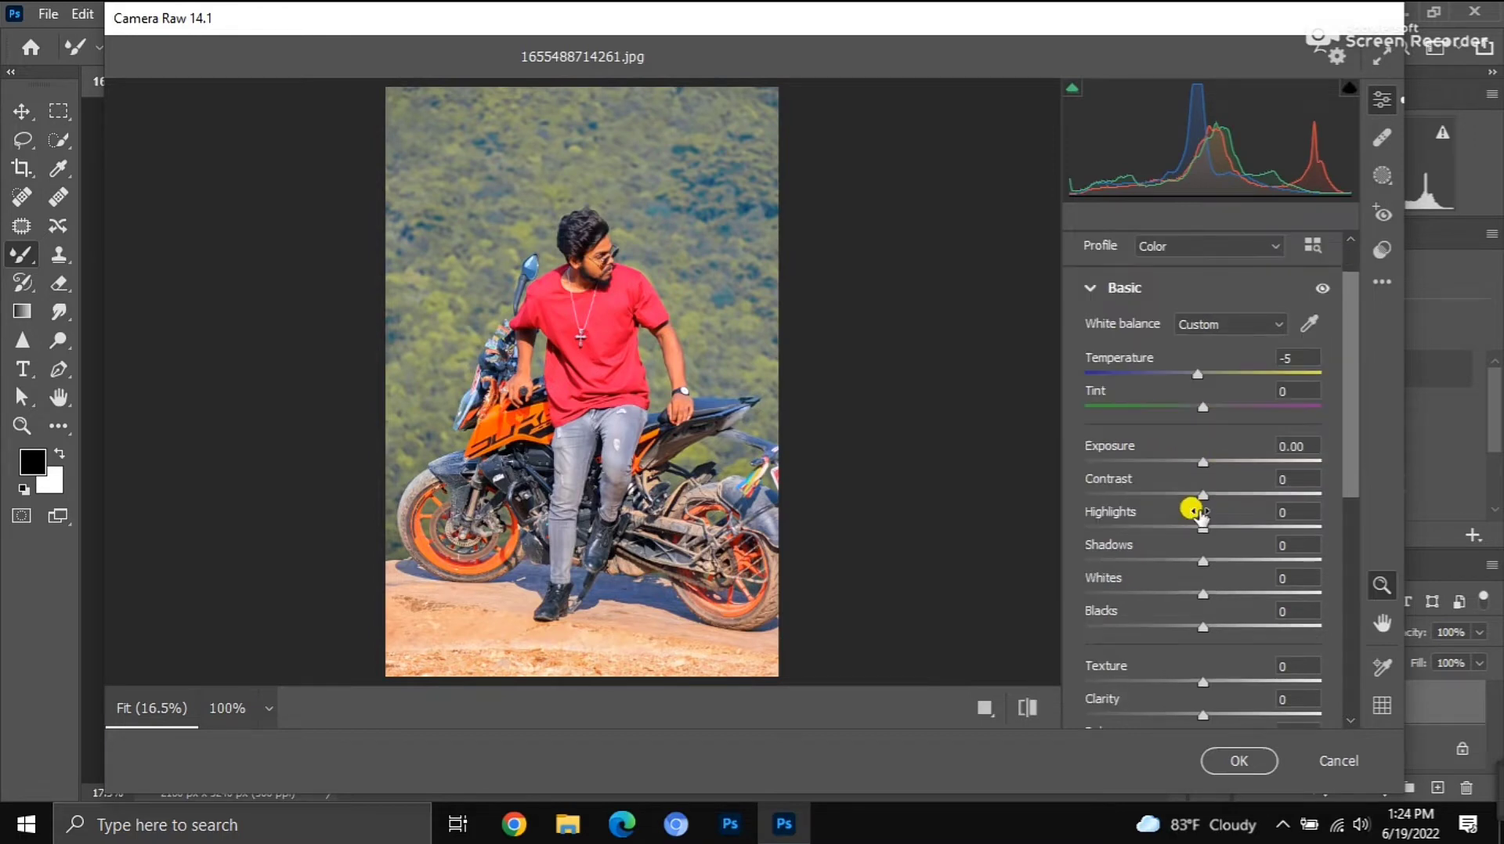
scroll(1197, 509, "down", 1)
mouse_move(1209, 513)
left_mouse_down()
mouse_move(1186, 529)
mouse_move(1219, 542)
left_mouse_up()
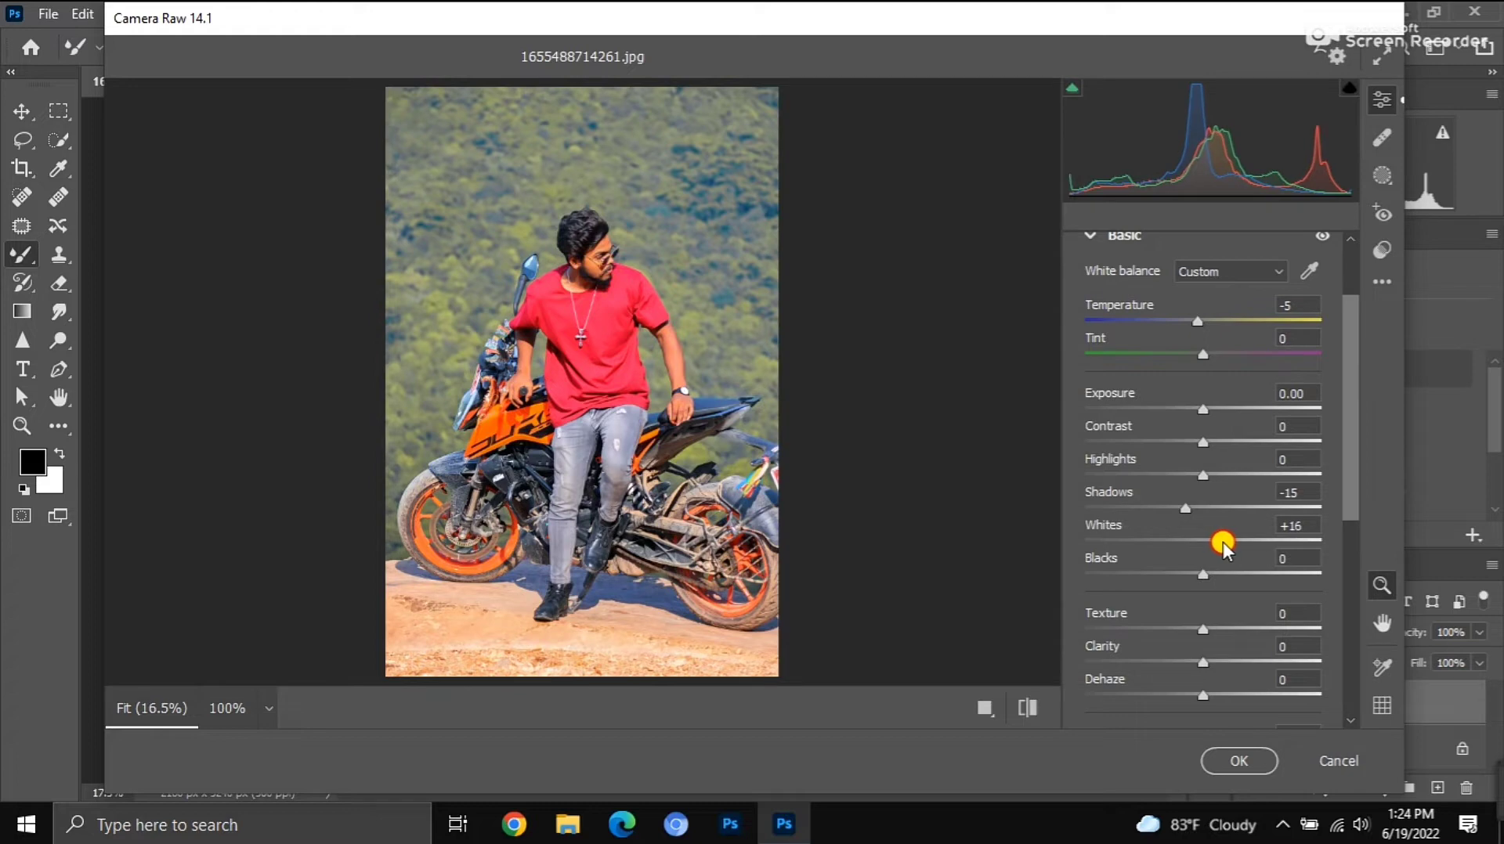
mouse_move(1223, 542)
left_mouse_down()
mouse_move(1235, 547)
mouse_move(1172, 578)
mouse_move(1197, 610)
left_mouse_up()
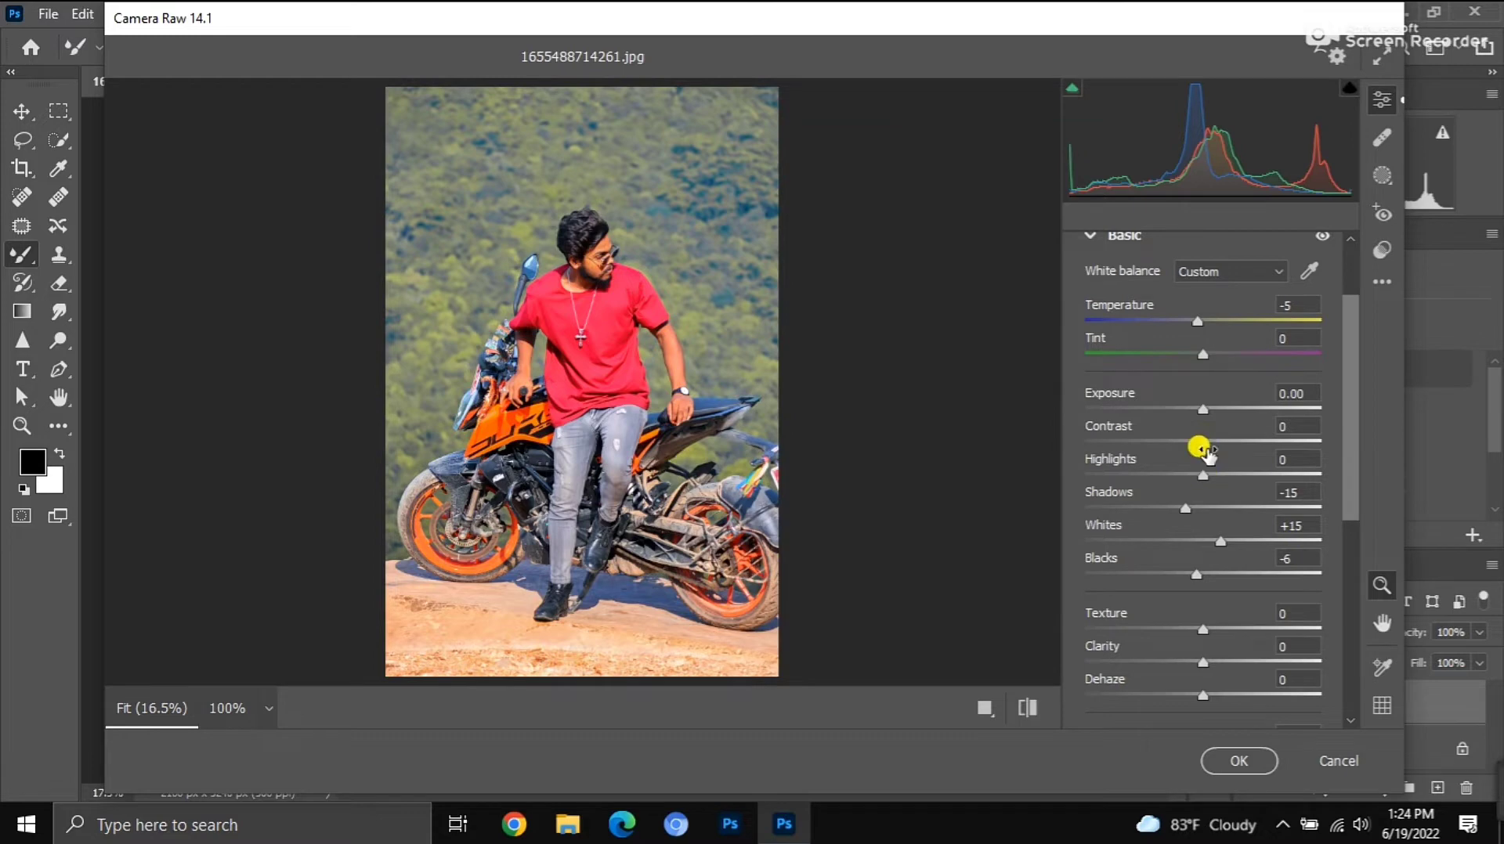
mouse_move(1203, 474)
left_mouse_down()
mouse_move(1164, 480)
mouse_move(1222, 492)
left_mouse_up()
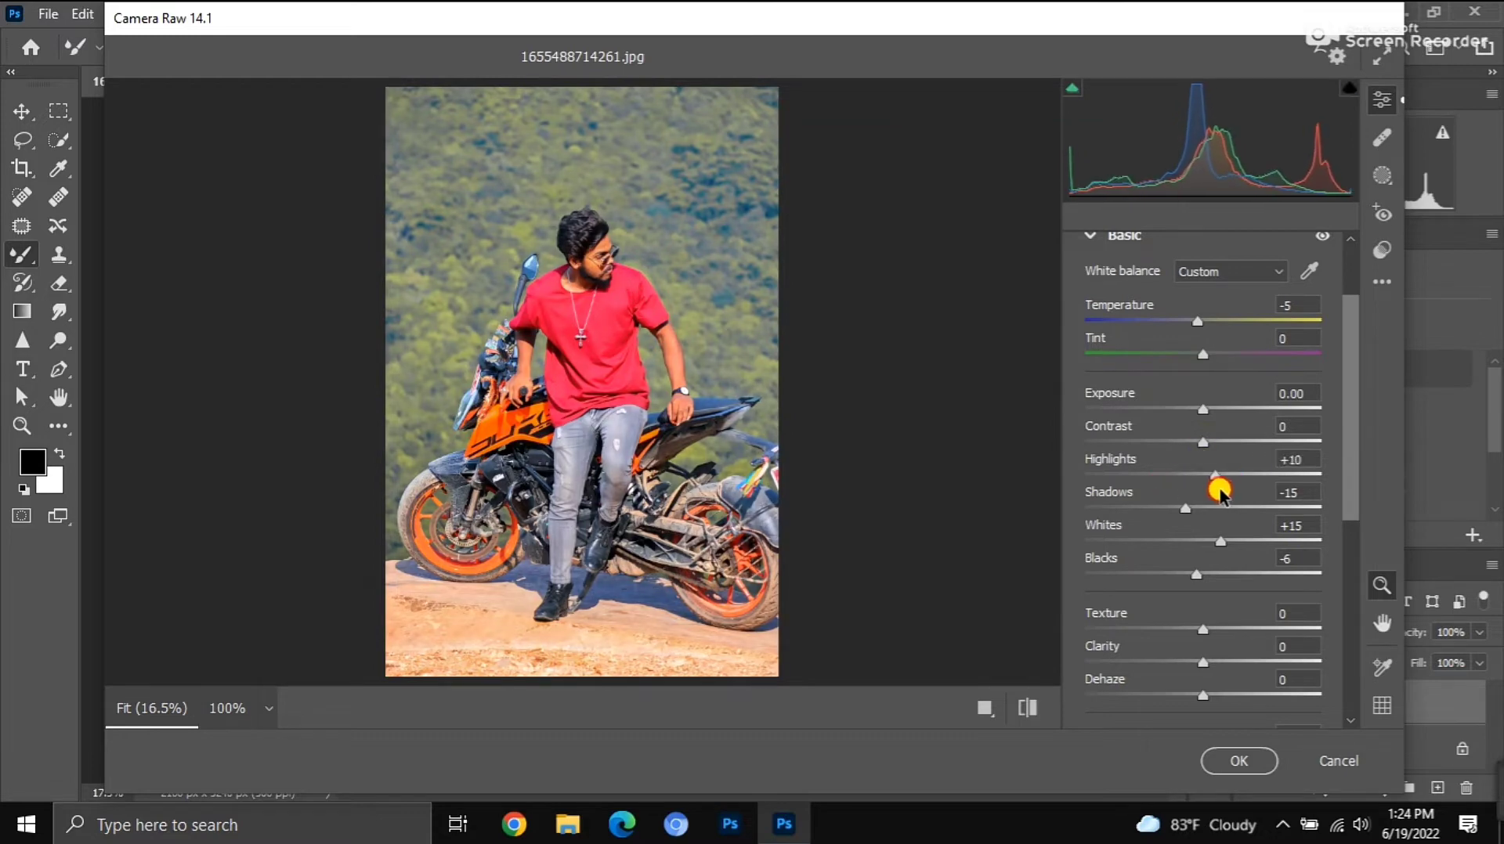
scroll(1172, 547, "down", 5)
scroll(1165, 423, "down", 3)
left_click(1165, 415)
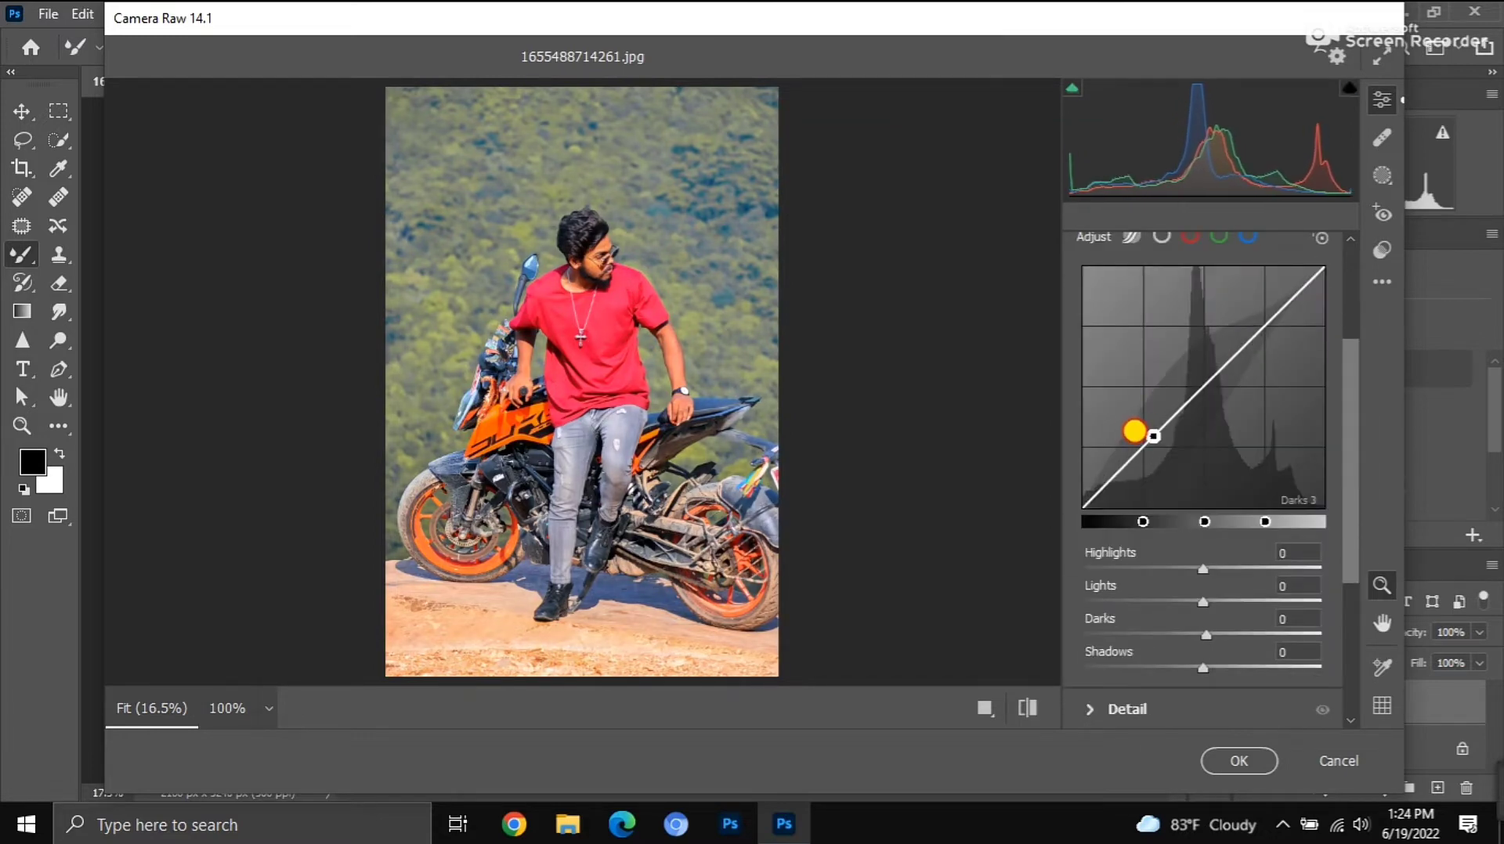
Lower Darks to -7, then pull the red curve down in the darks and midtones
left_click_drag(1134, 430, 1145, 440)
scroll(1209, 419, "up", 2)
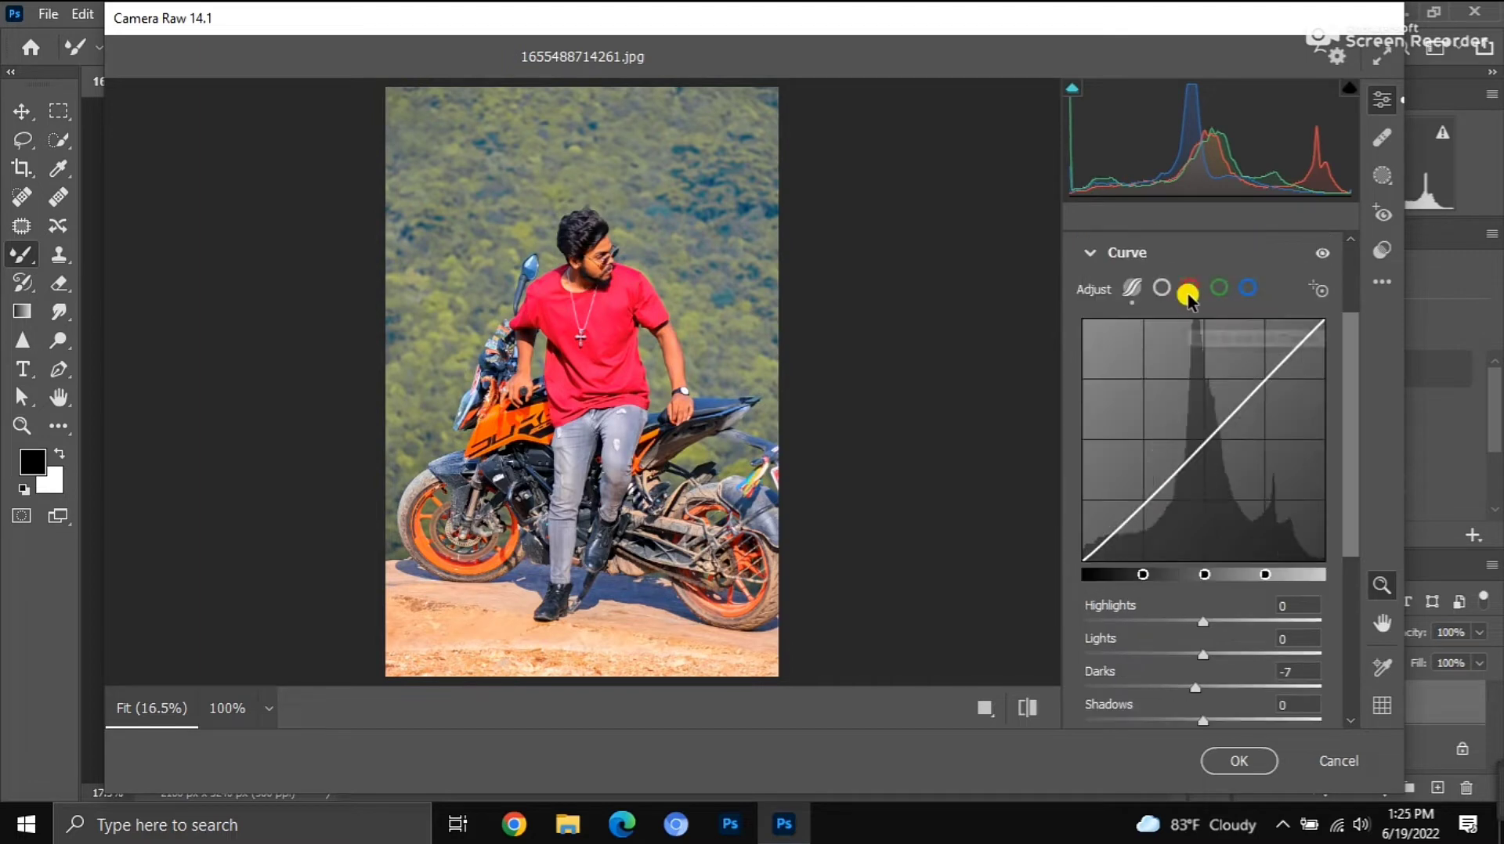
left_click(1189, 290)
left_click_drag(1121, 487, 1125, 489)
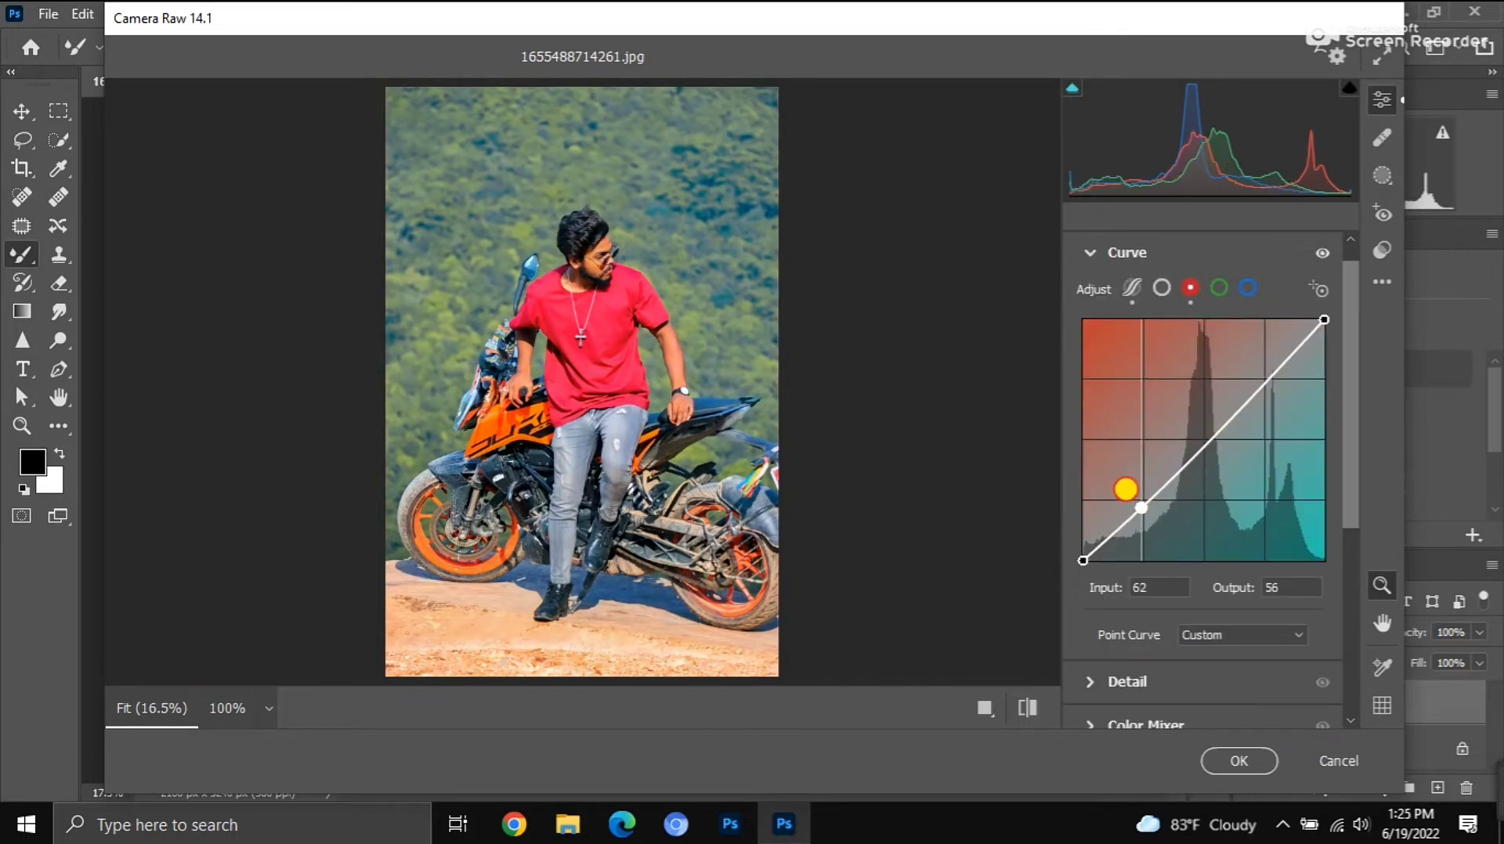
left_click_drag(1209, 463, 1221, 429)
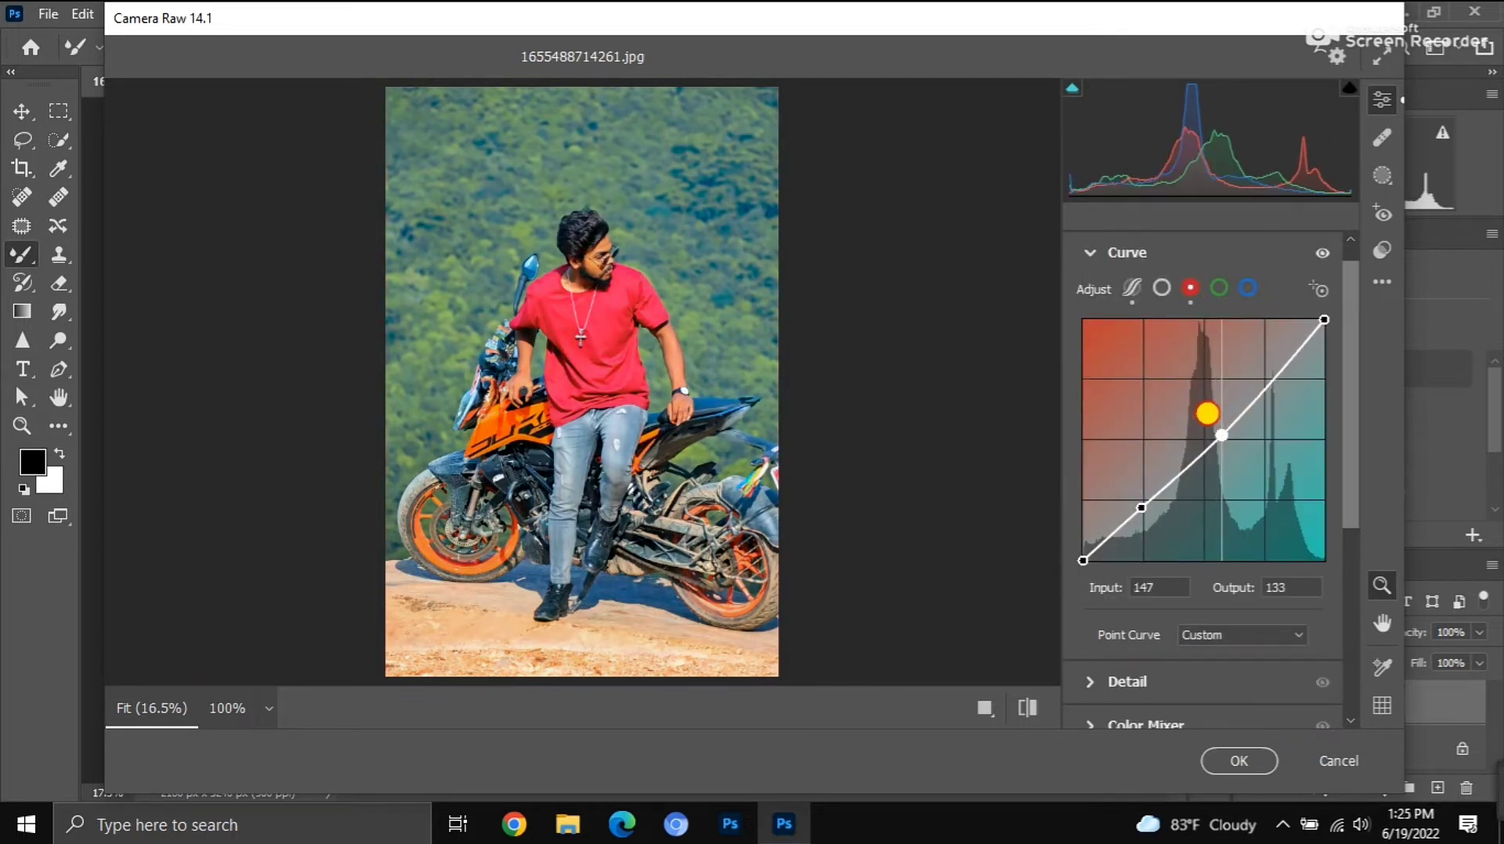
Lower the green curve's darks and set a blue midtone point at 144/132
left_click(1218, 287)
left_click(1123, 489)
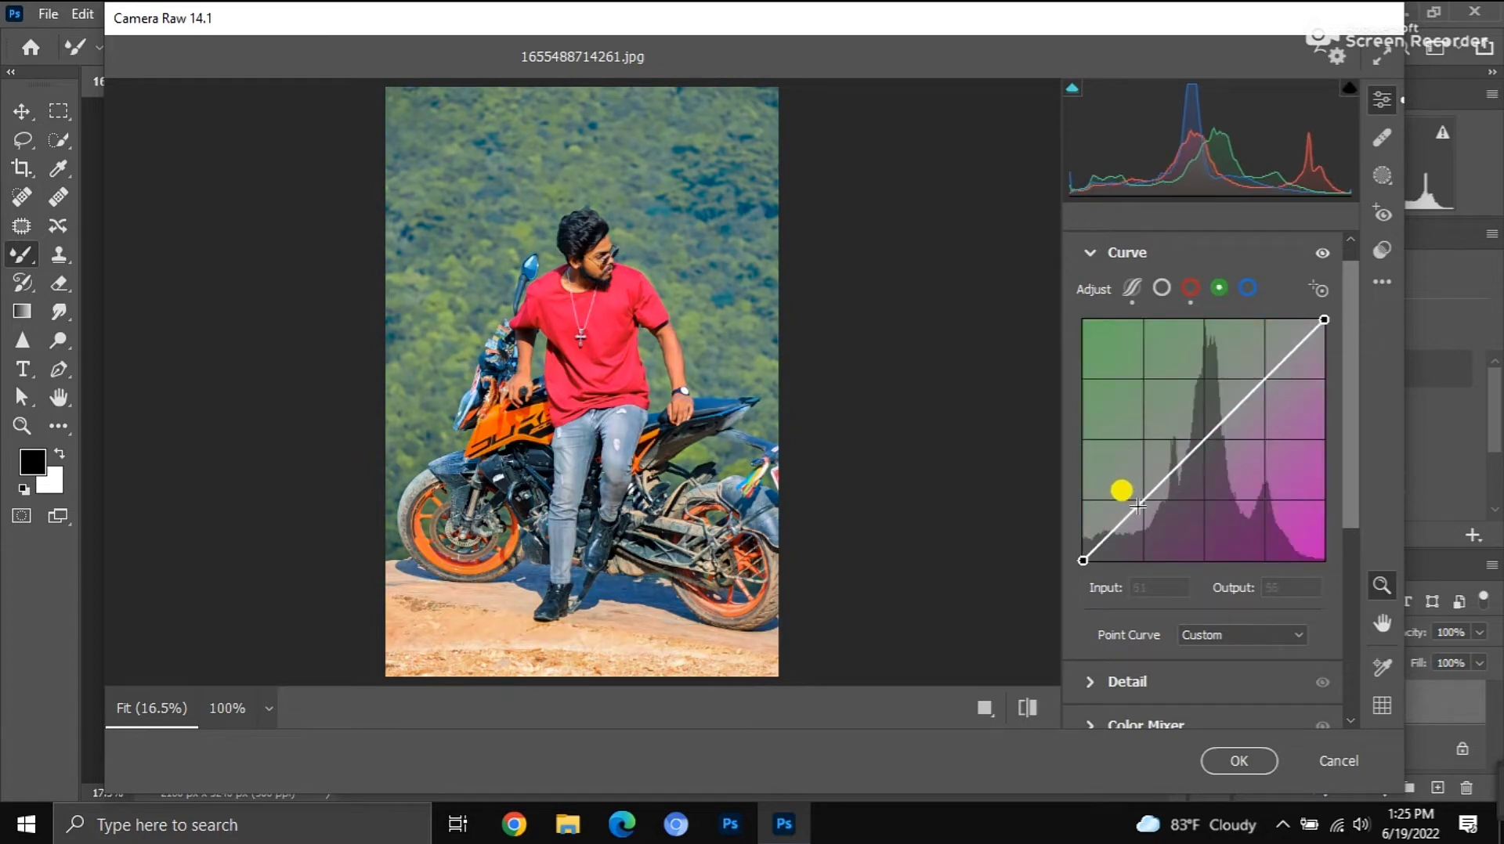
left_click_drag(1123, 489, 1126, 485)
left_click(1248, 288)
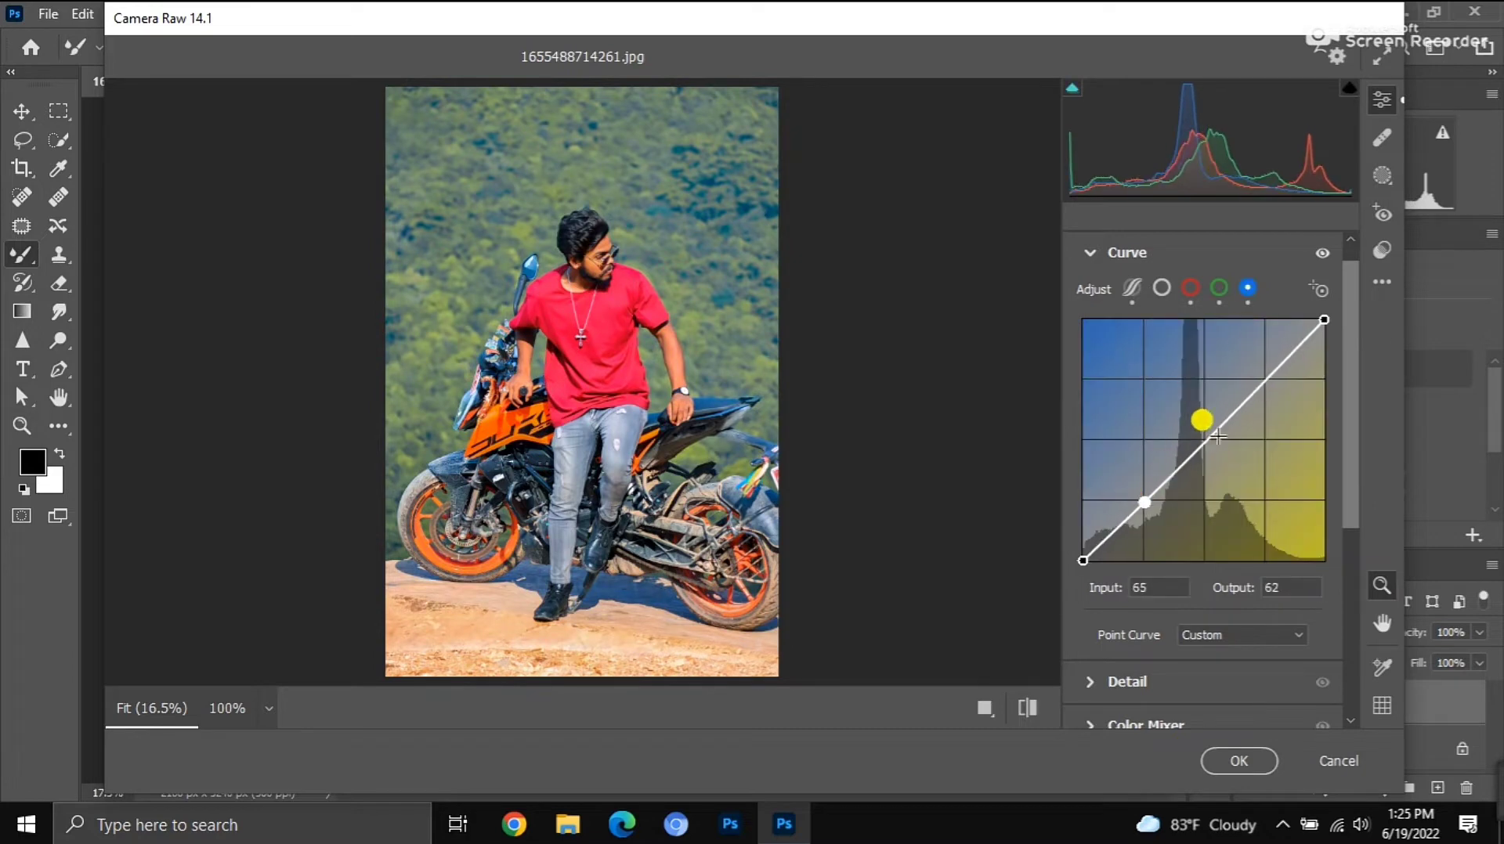
left_click_drag(1197, 420, 1202, 417)
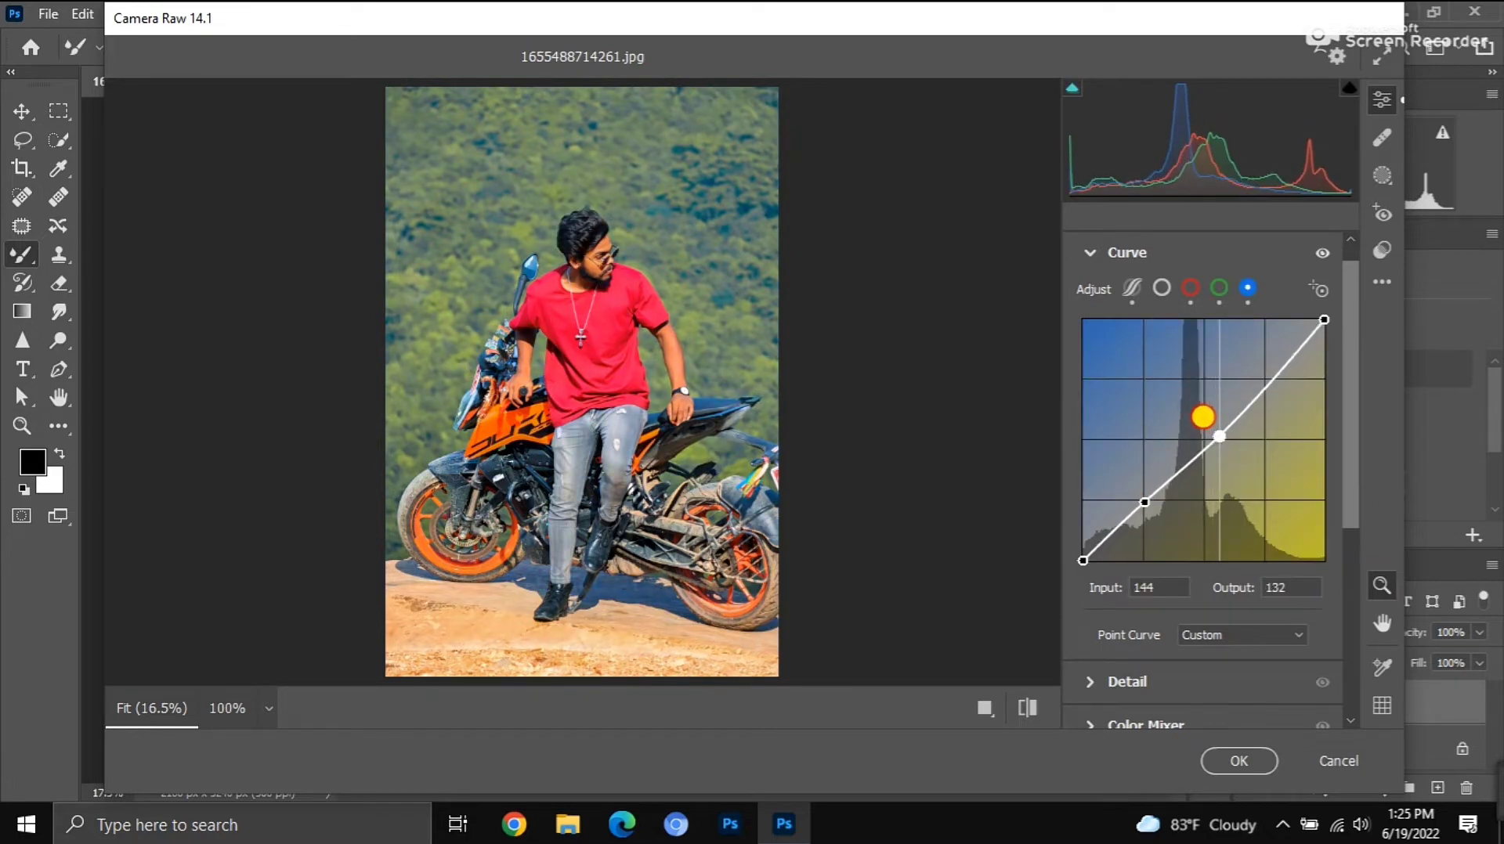
left_click_drag(621, 275, 638, 292)
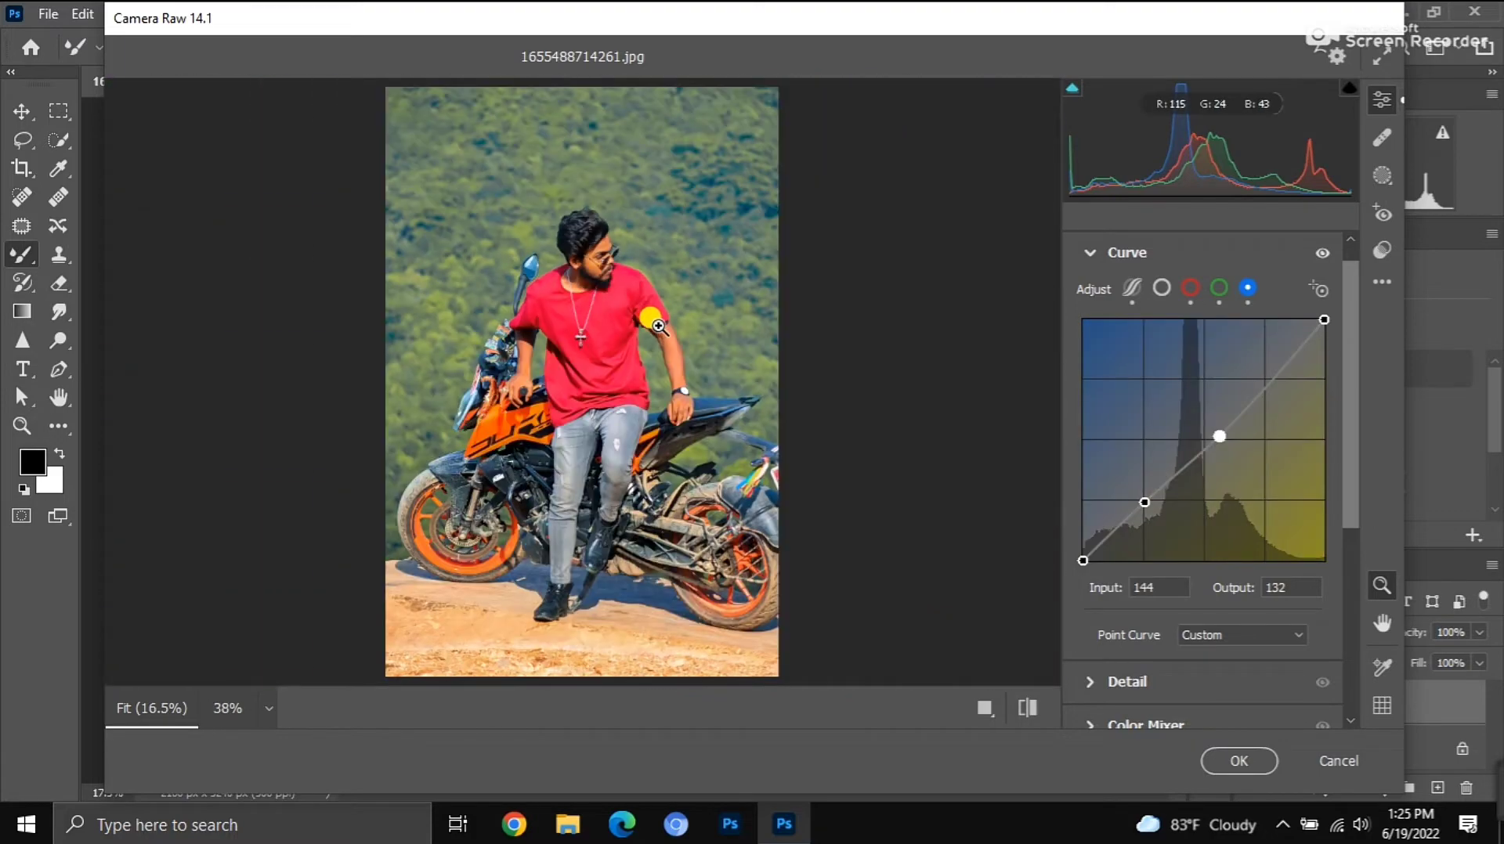
Shift Greens hue to -12 and desaturate Greens, Yellows and Blues in the Color Mixer
scroll(1165, 436, "down", 2)
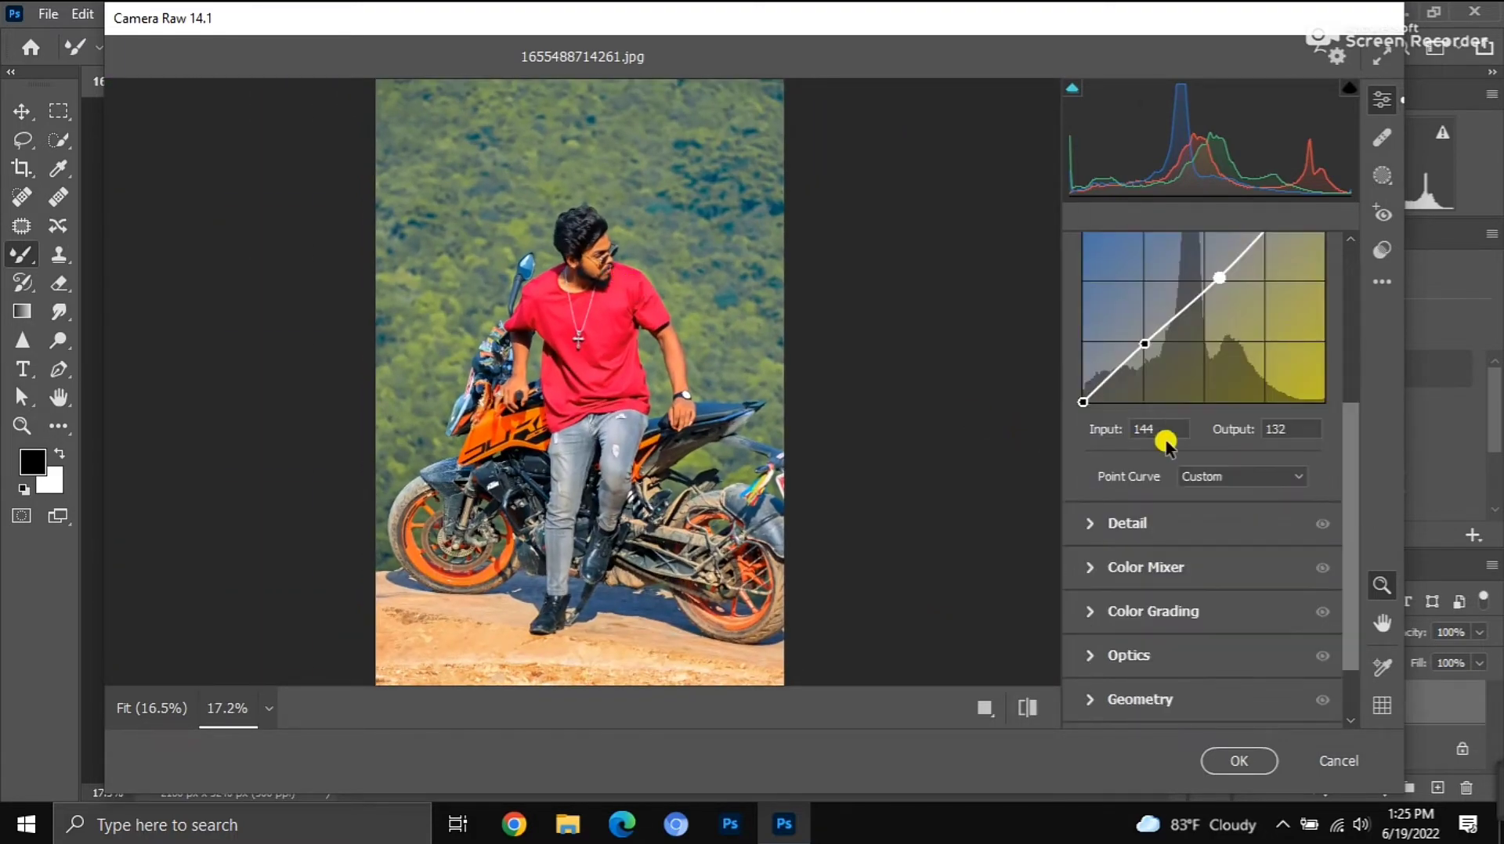
scroll(1167, 446, "down", 1)
left_click(1165, 492)
scroll(1175, 462, "down", 2)
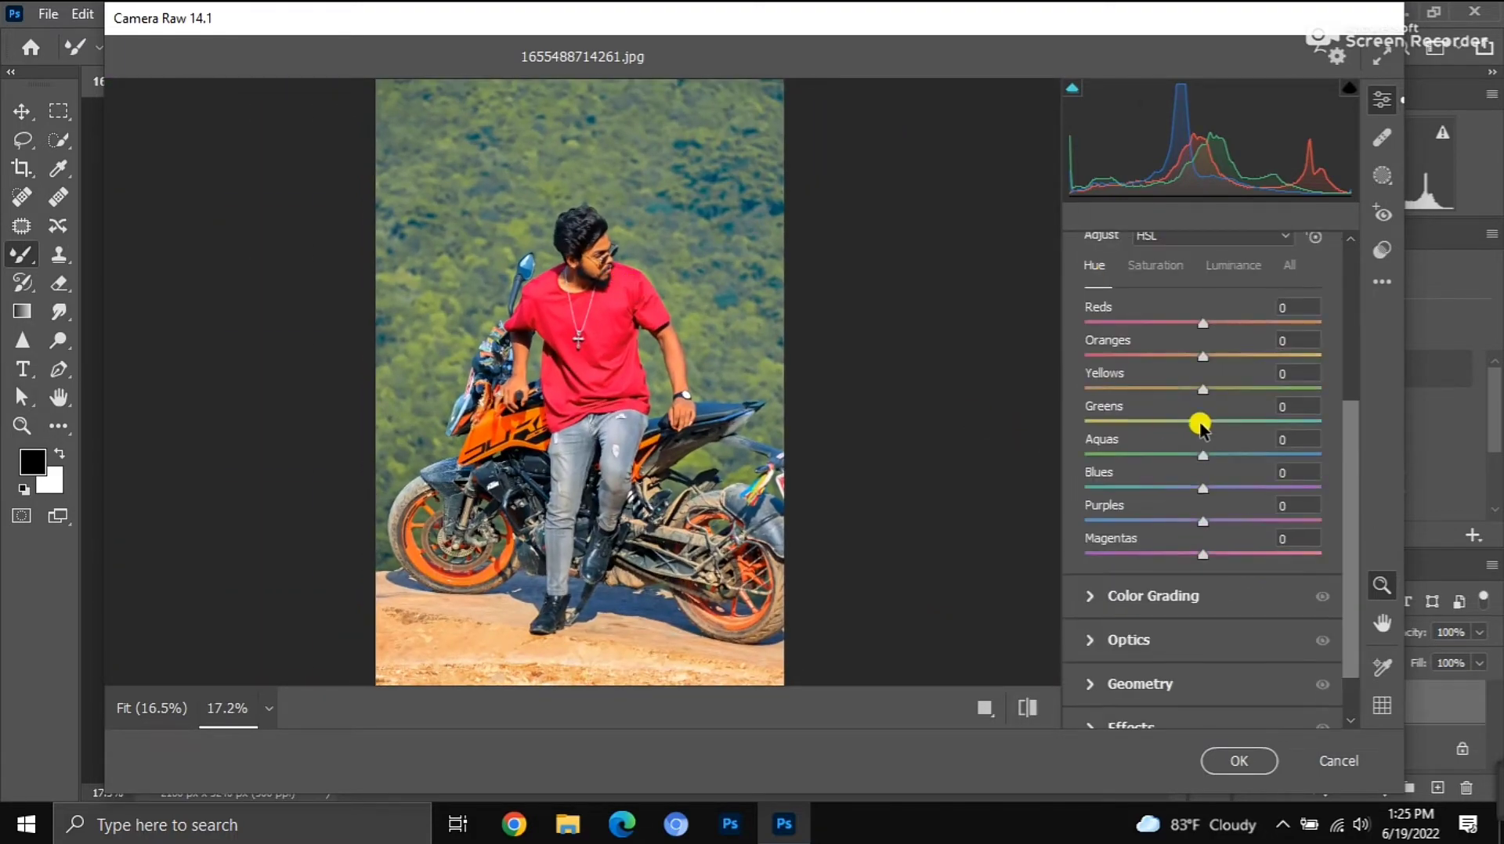
mouse_move(1198, 426)
left_mouse_down()
mouse_move(1318, 403)
mouse_move(1112, 423)
left_mouse_up()
left_click(1160, 266)
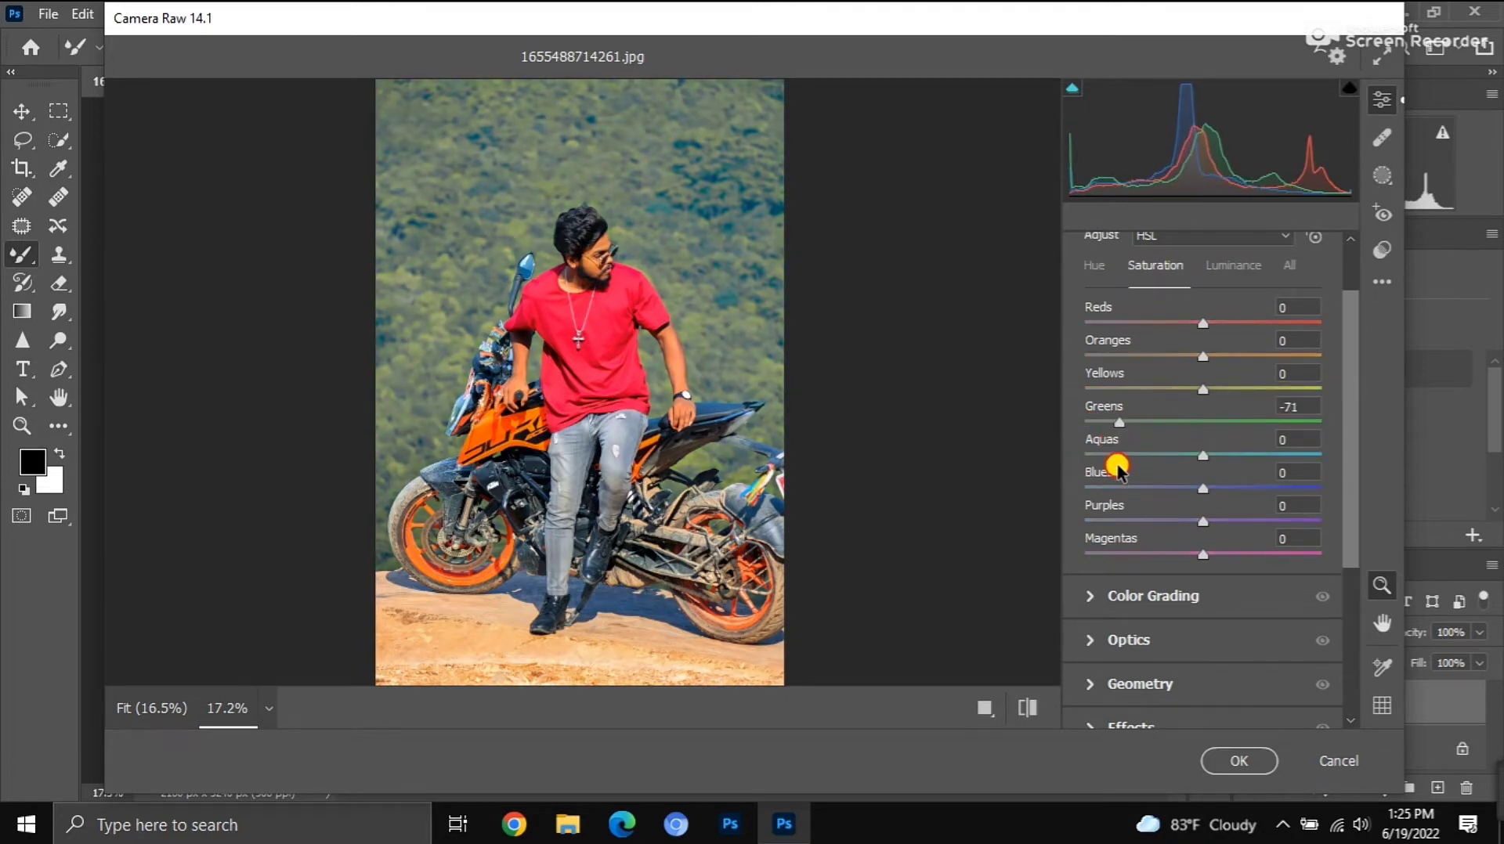
left_click_drag(1203, 390, 1146, 422)
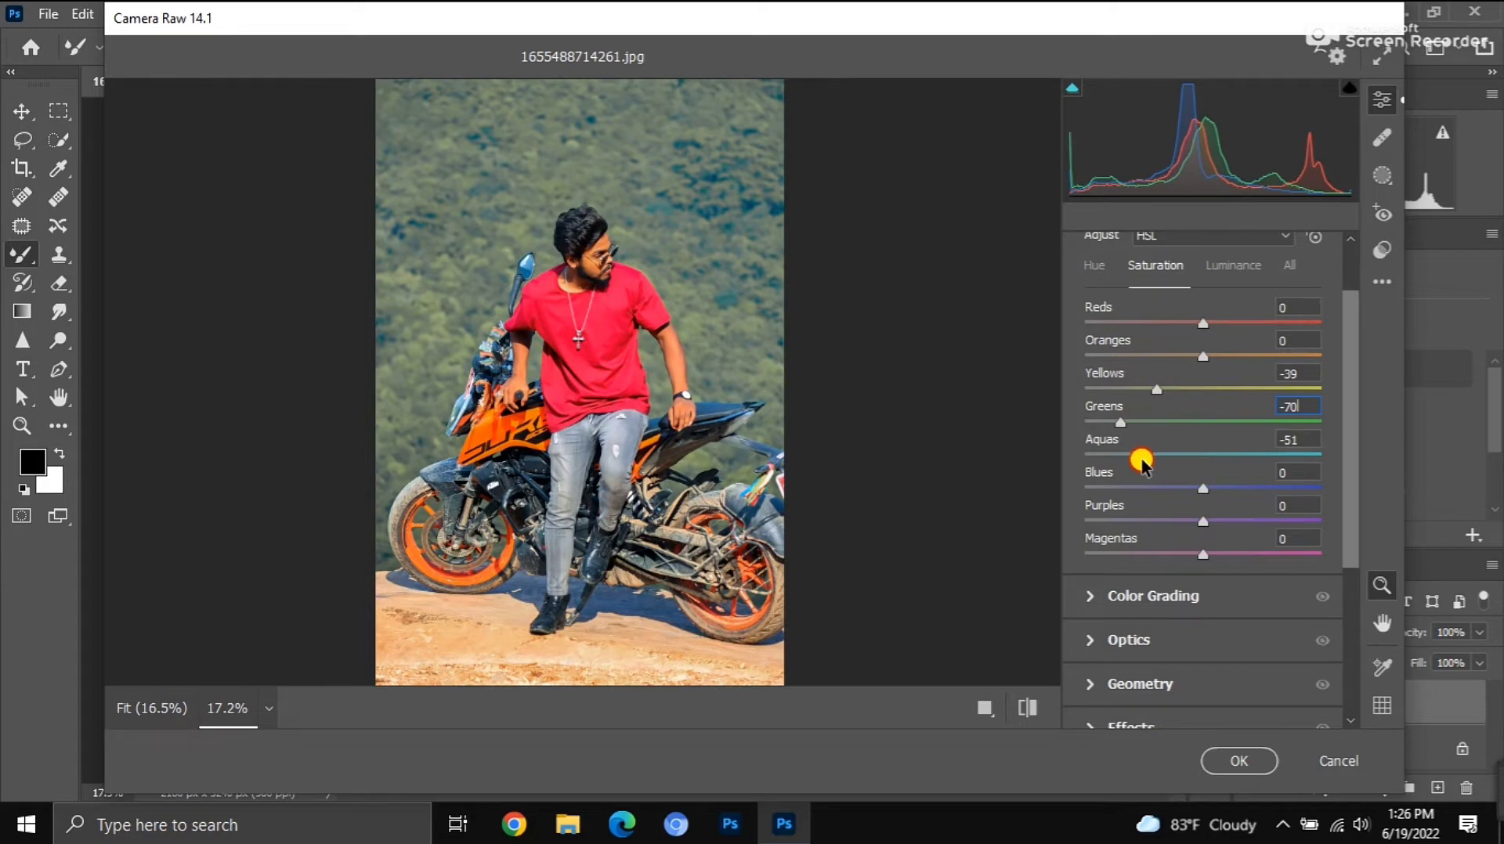
left_click_drag(1203, 488, 1127, 504)
Shift the Yellows, Aquas and Blues hues, then brighten and slightly desaturate the Oranges
scroll(594, 296, "down", 2)
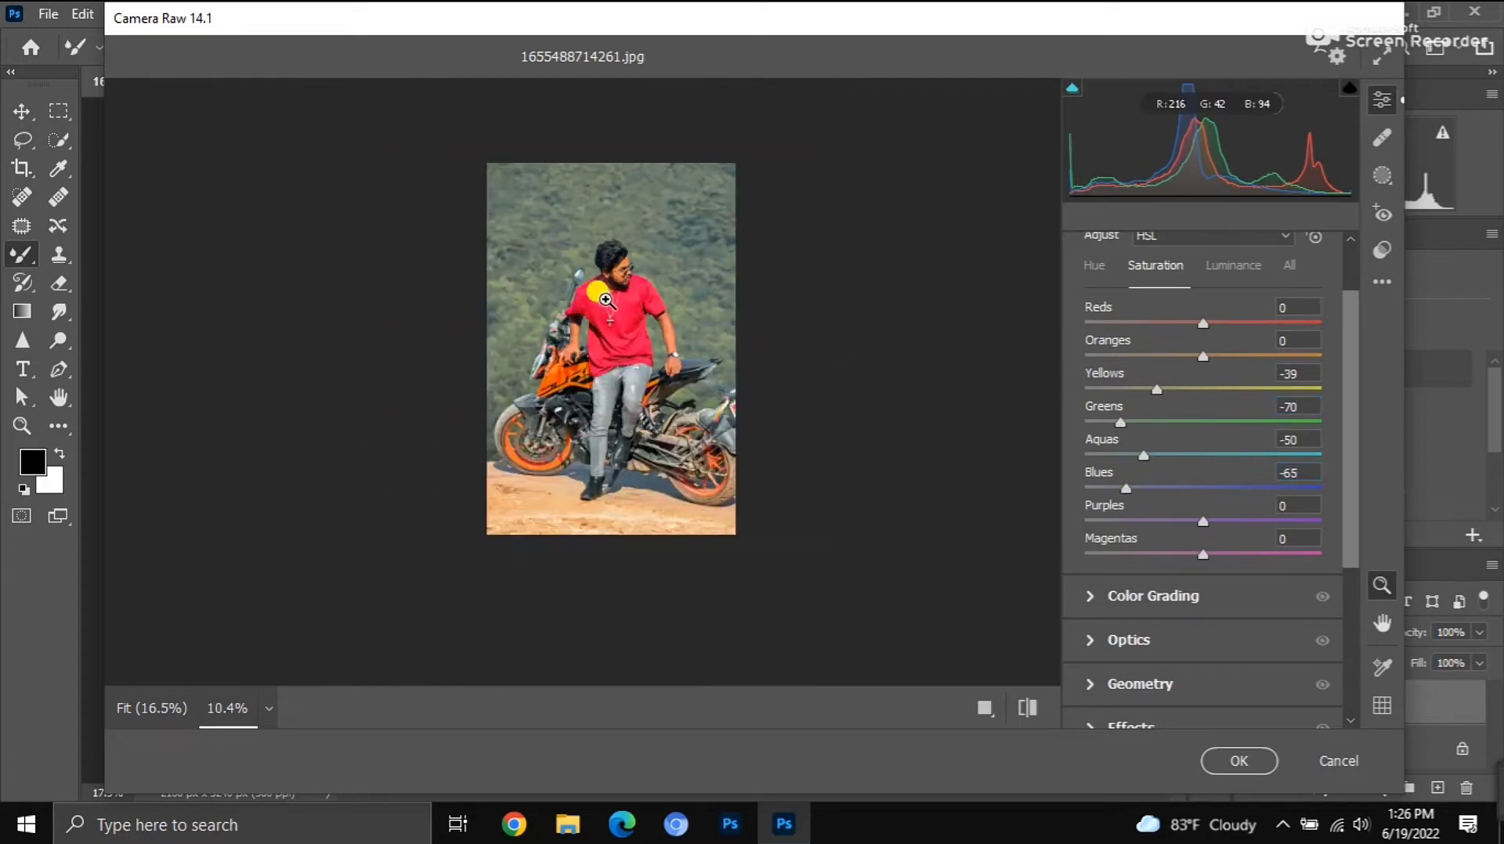
scroll(594, 295, "up", 3)
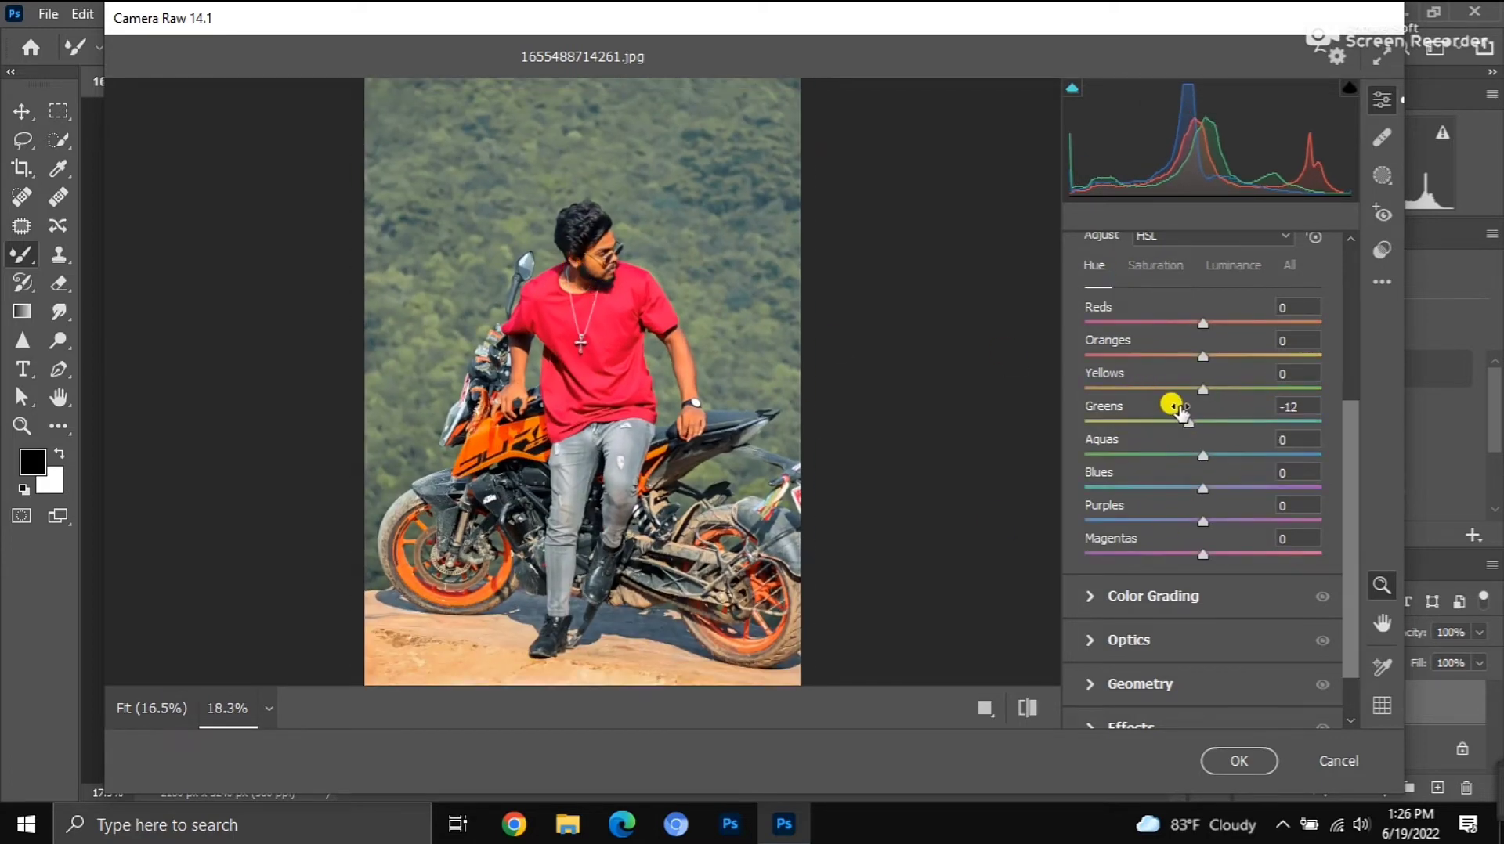
left_click_drag(1173, 389, 1105, 388)
mouse_move(1189, 455)
left_mouse_down()
mouse_move(1165, 455)
mouse_move(1148, 486)
mouse_move(1245, 486)
left_mouse_up()
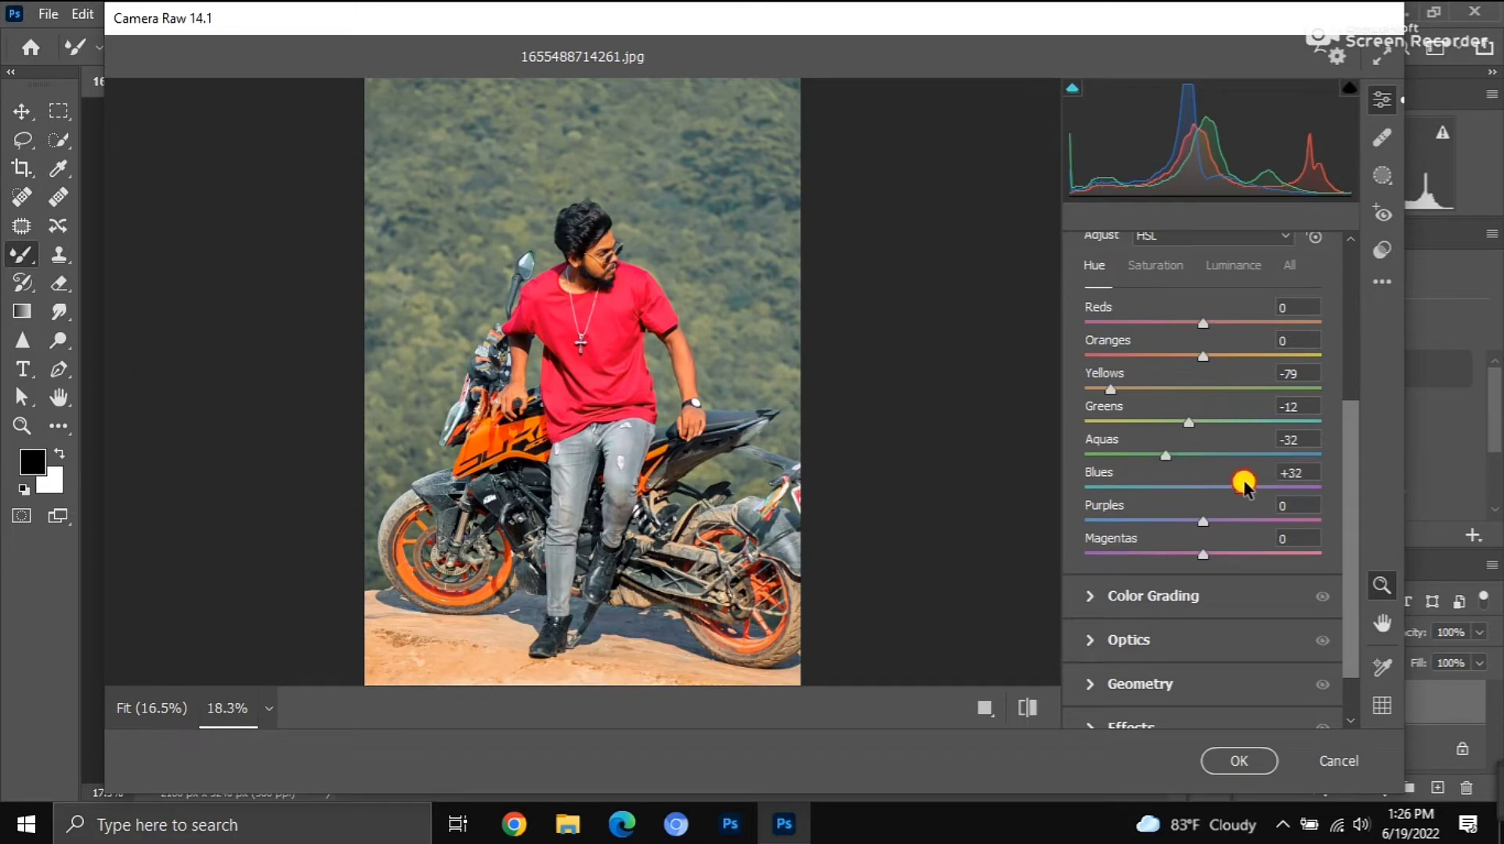
left_click(1233, 265)
mouse_move(1203, 357)
left_mouse_down()
mouse_move(1211, 368)
mouse_move(1197, 356)
left_mouse_up()
left_click(1156, 266)
Check the skin, set Magentas saturation to -30 and tint midtones toward yellow (H 67, S 17)
left_click(608, 325)
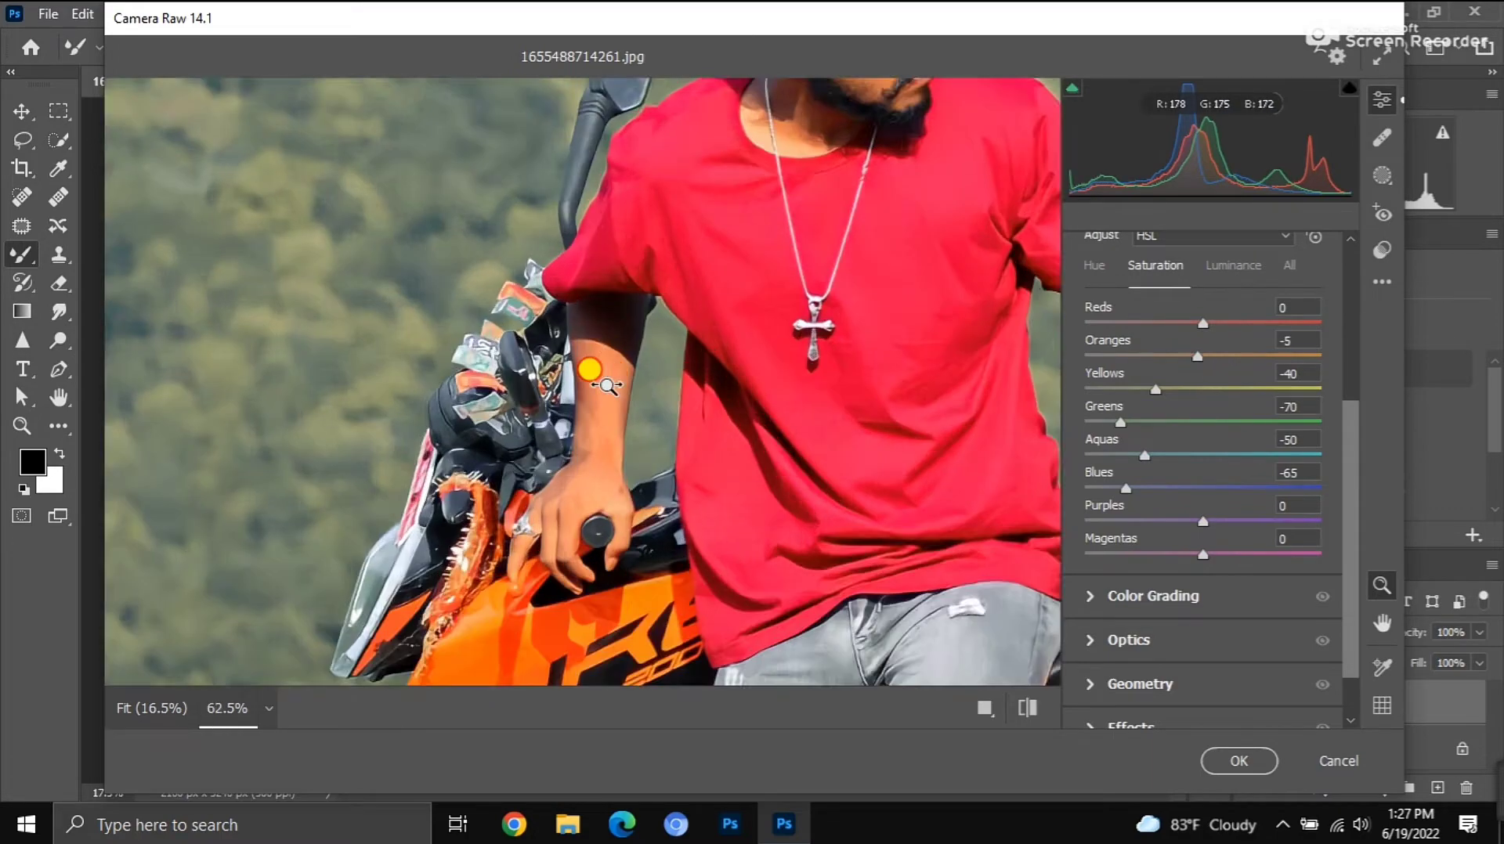
left_click(1145, 314)
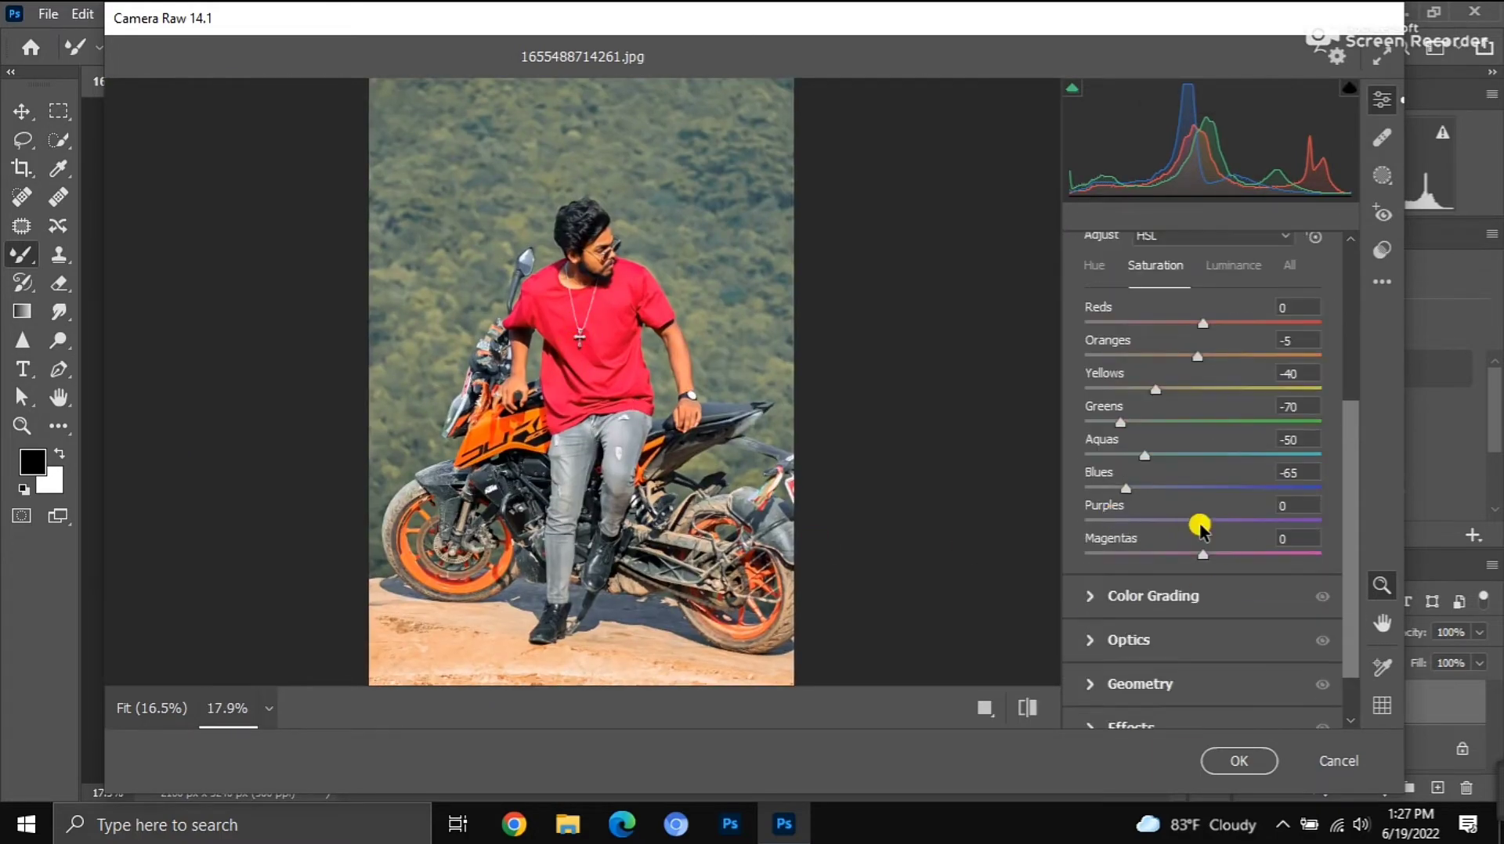
left_click_drag(1201, 552, 1160, 574)
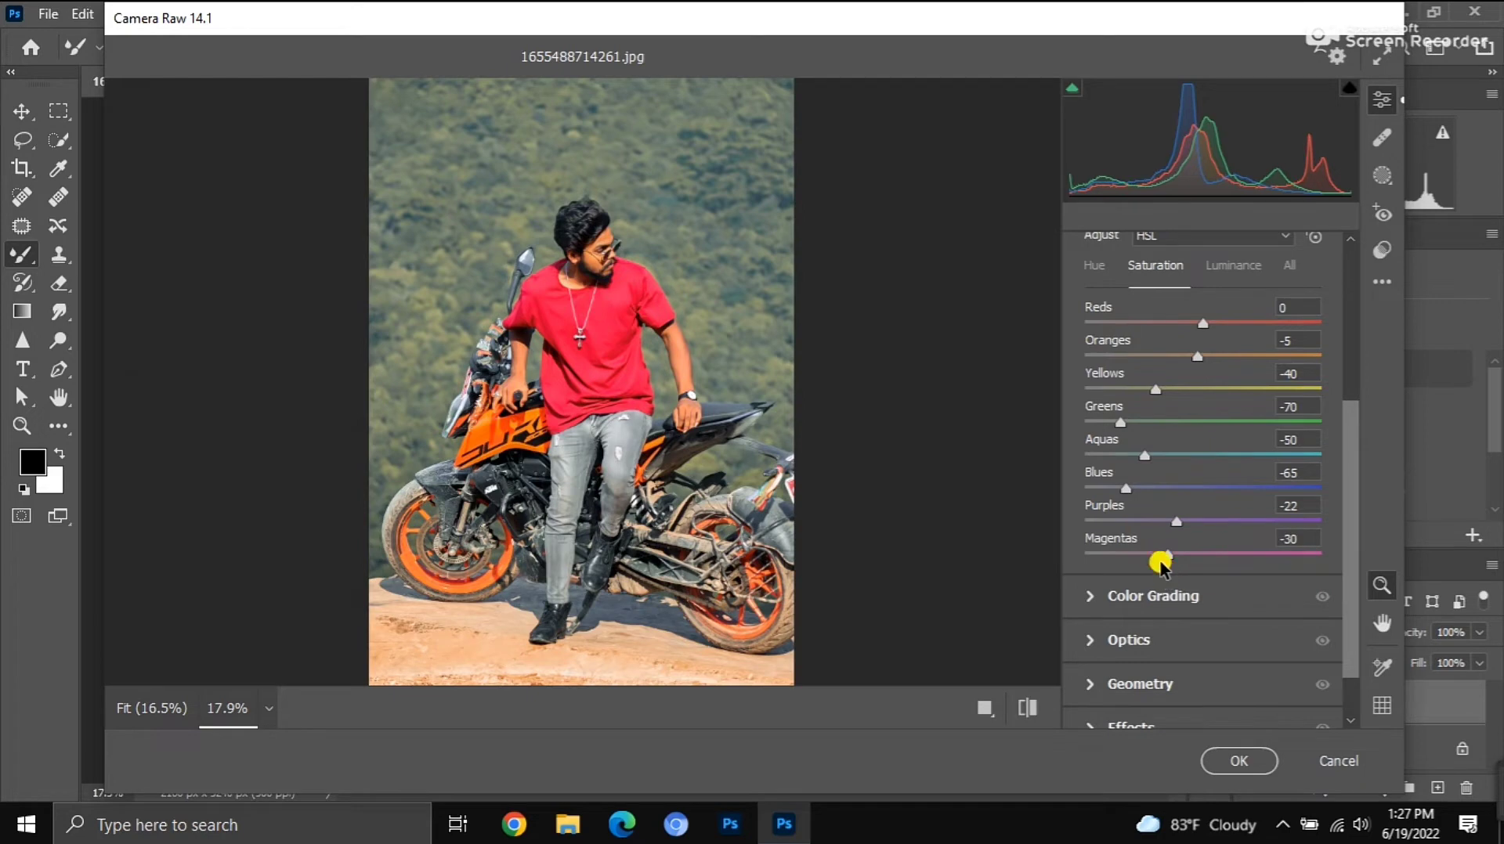
left_click(1153, 596)
mouse_move(1203, 350)
left_mouse_down()
mouse_move(1188, 325)
mouse_move(1179, 344)
mouse_move(1180, 328)
left_mouse_up()
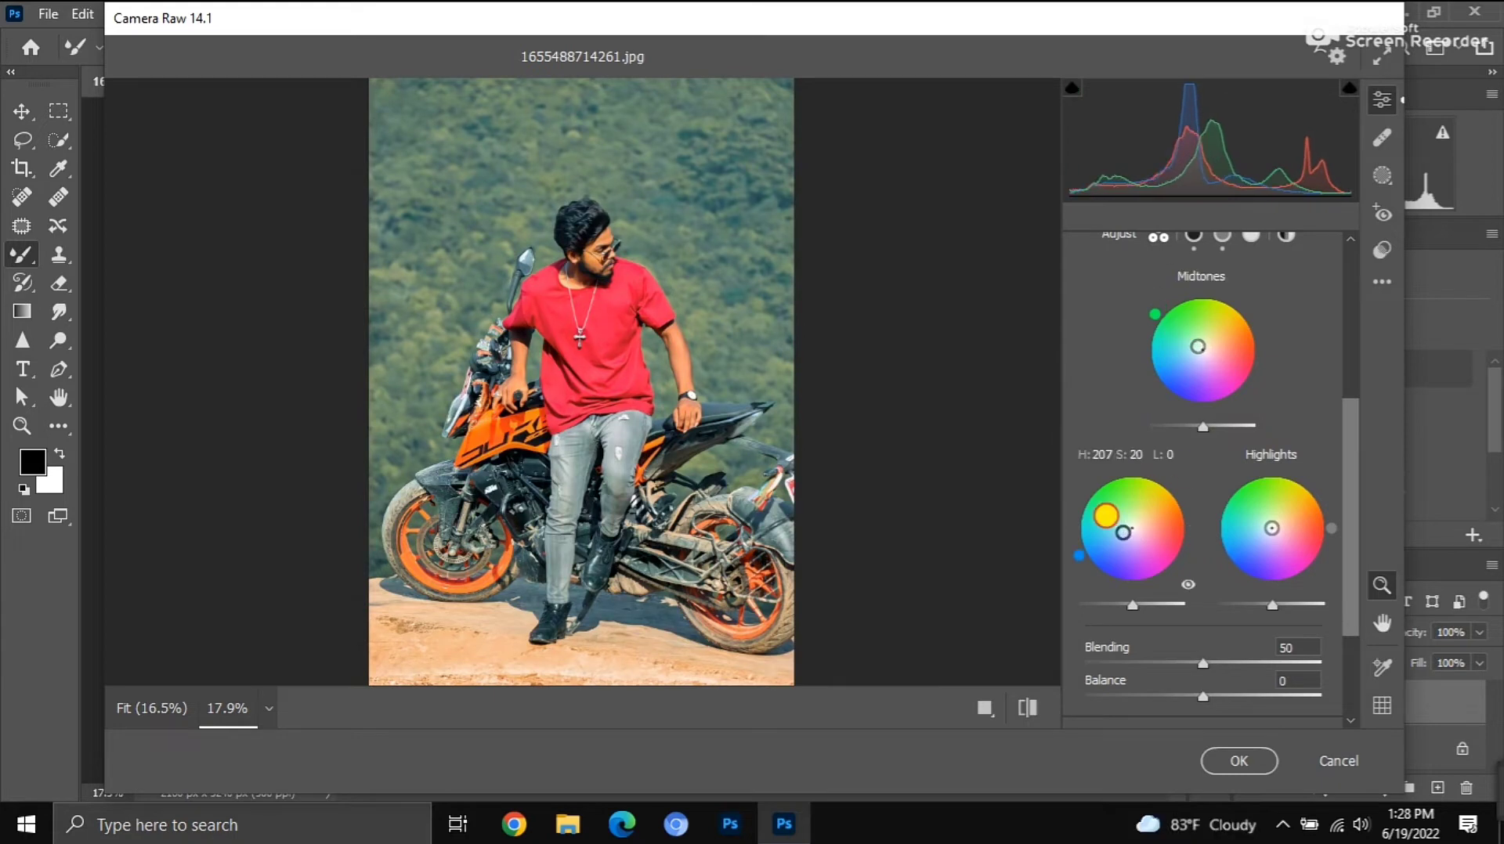
Shift the shadows' tint and push the highlights toward blue in Color Grading
left_click_drag(1108, 520, 1116, 506)
left_click_drag(1245, 530, 1250, 521)
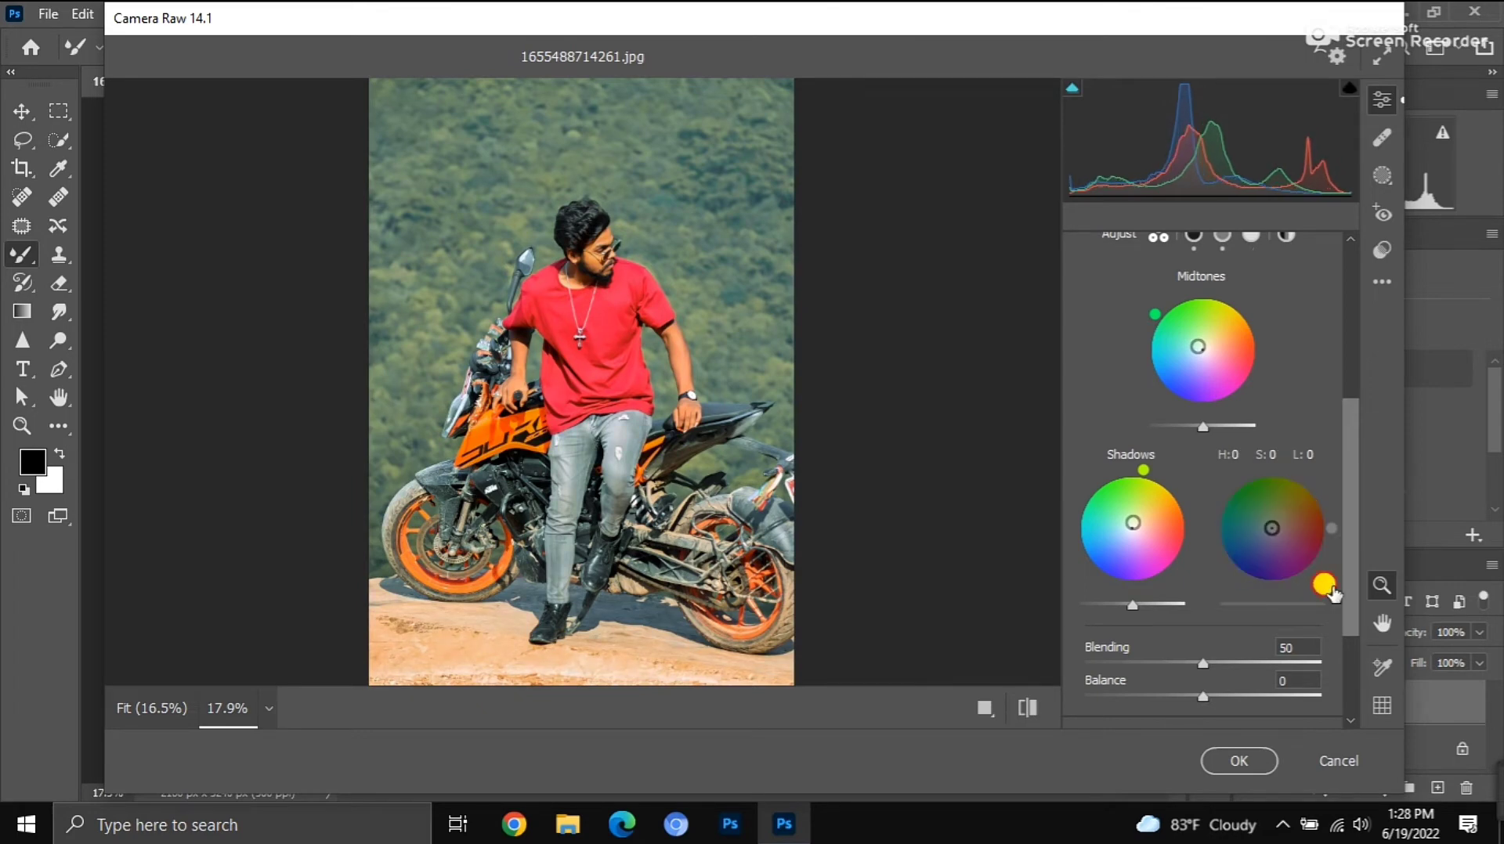
left_click(644, 251)
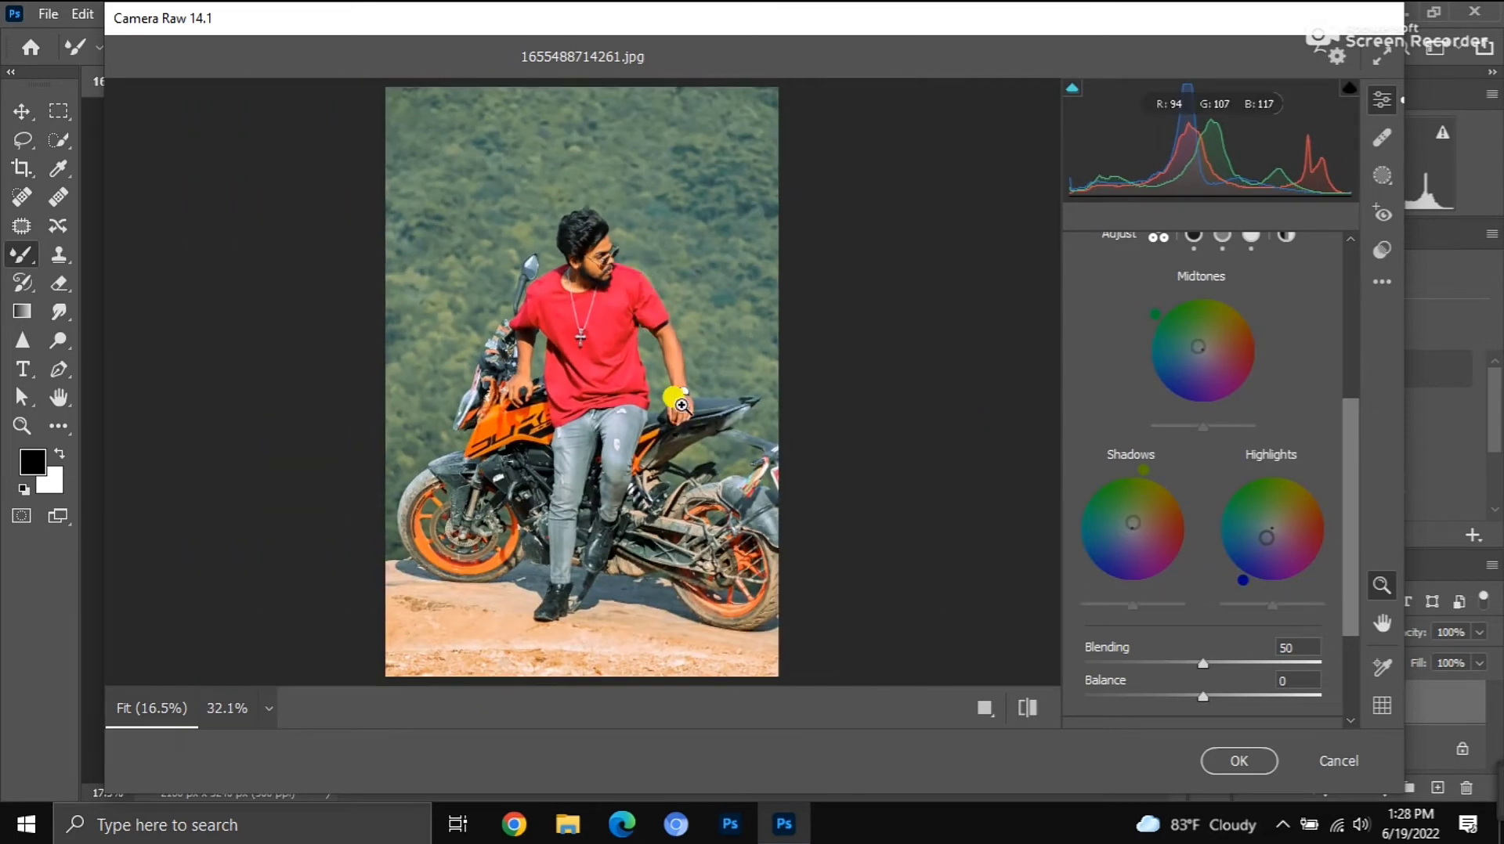
scroll(595, 427, "up", 1)
scroll(594, 415, "up", 1)
scroll(1108, 490, "down", 3)
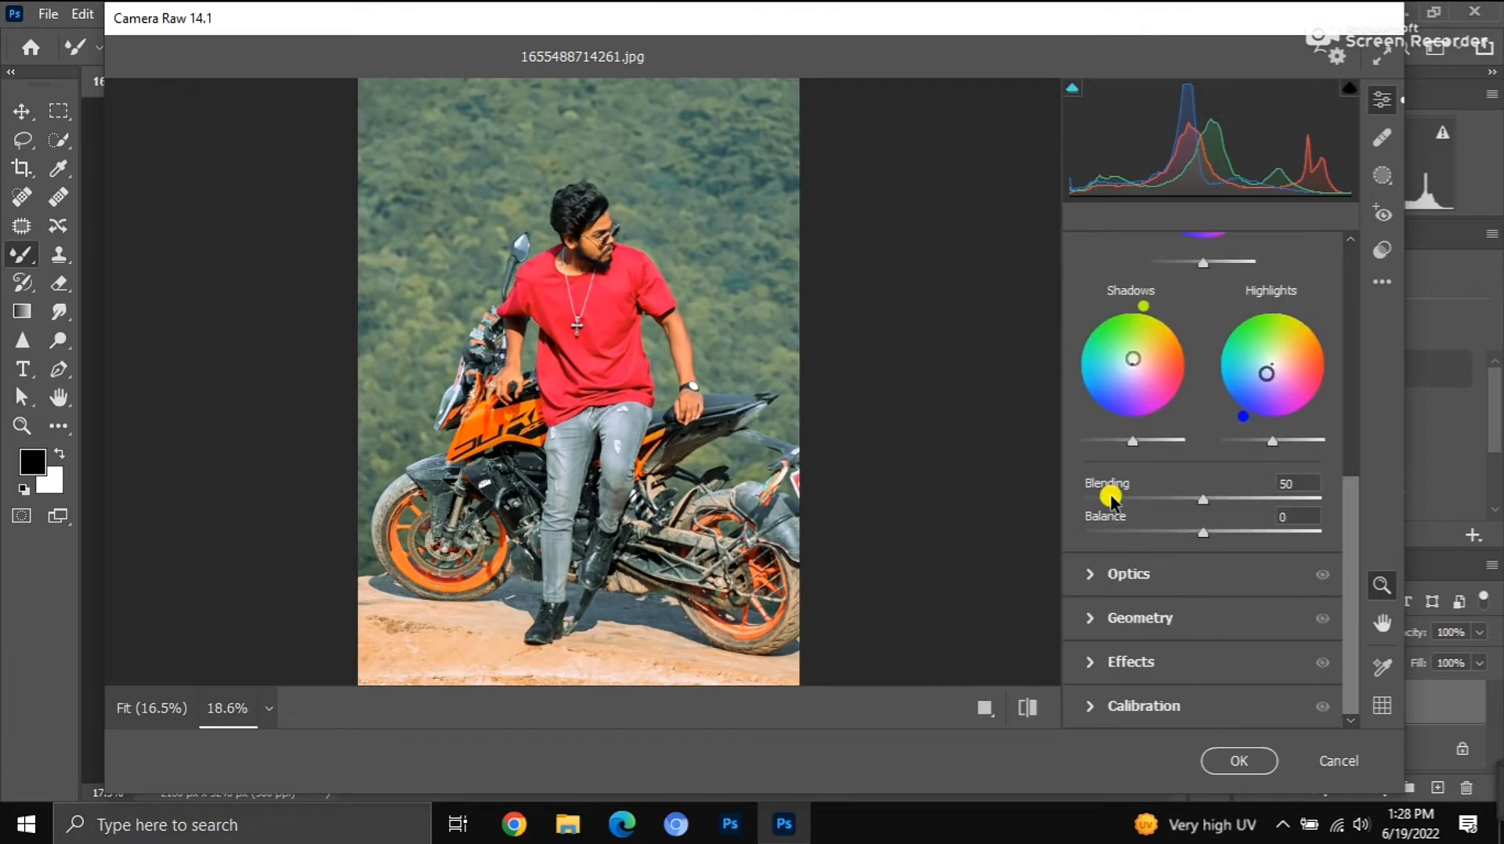
Set Calibration Blue Primary hue to -14 and Green Primary hue to +10
left_click(1128, 703)
left_click_drag(1198, 673, 1188, 675)
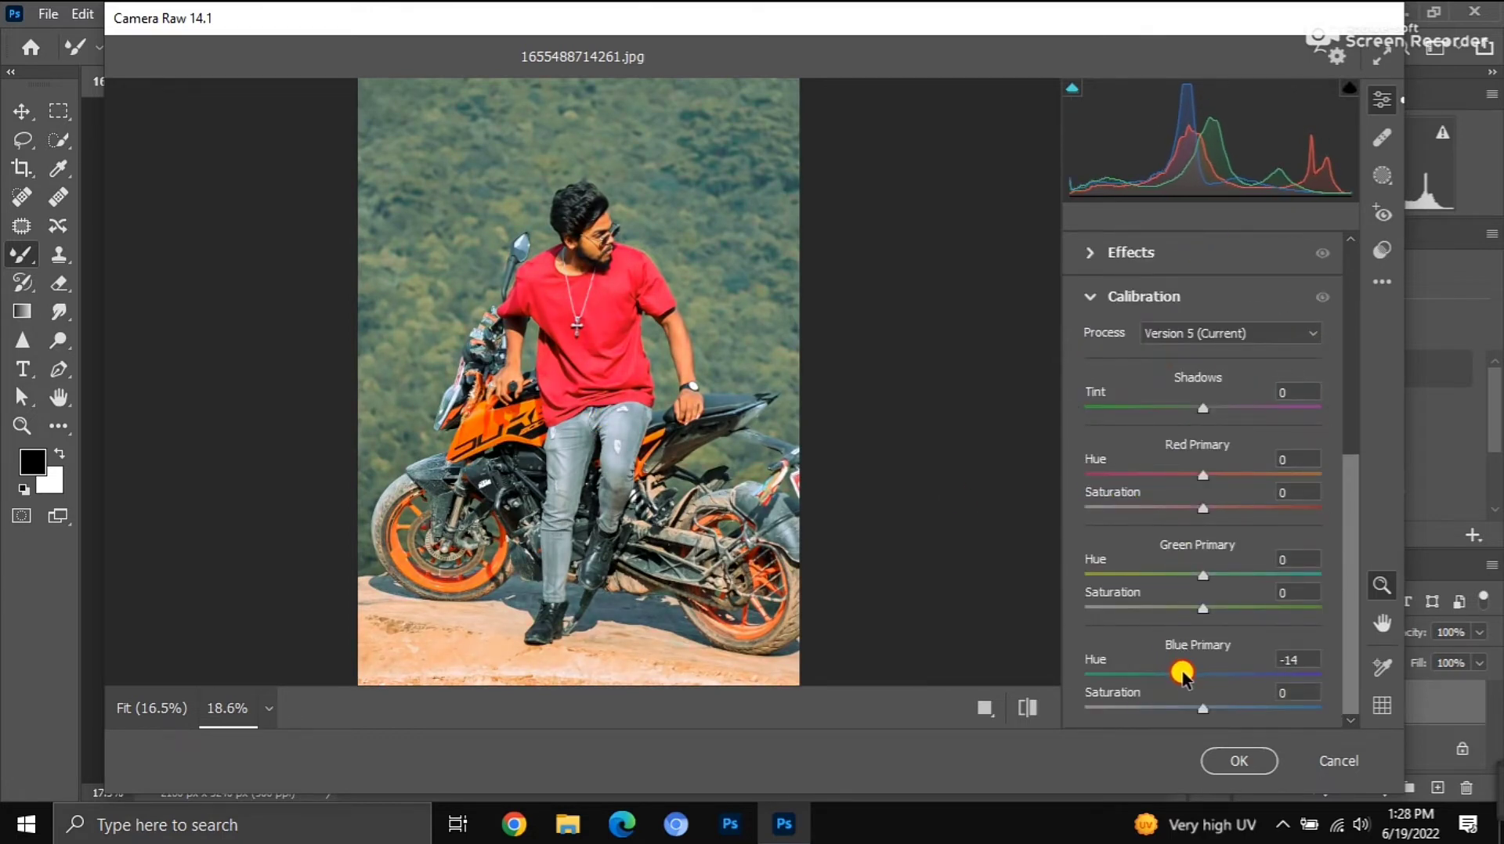
mouse_move(1216, 580)
left_mouse_down()
mouse_move(1184, 580)
mouse_move(1232, 569)
left_mouse_up()
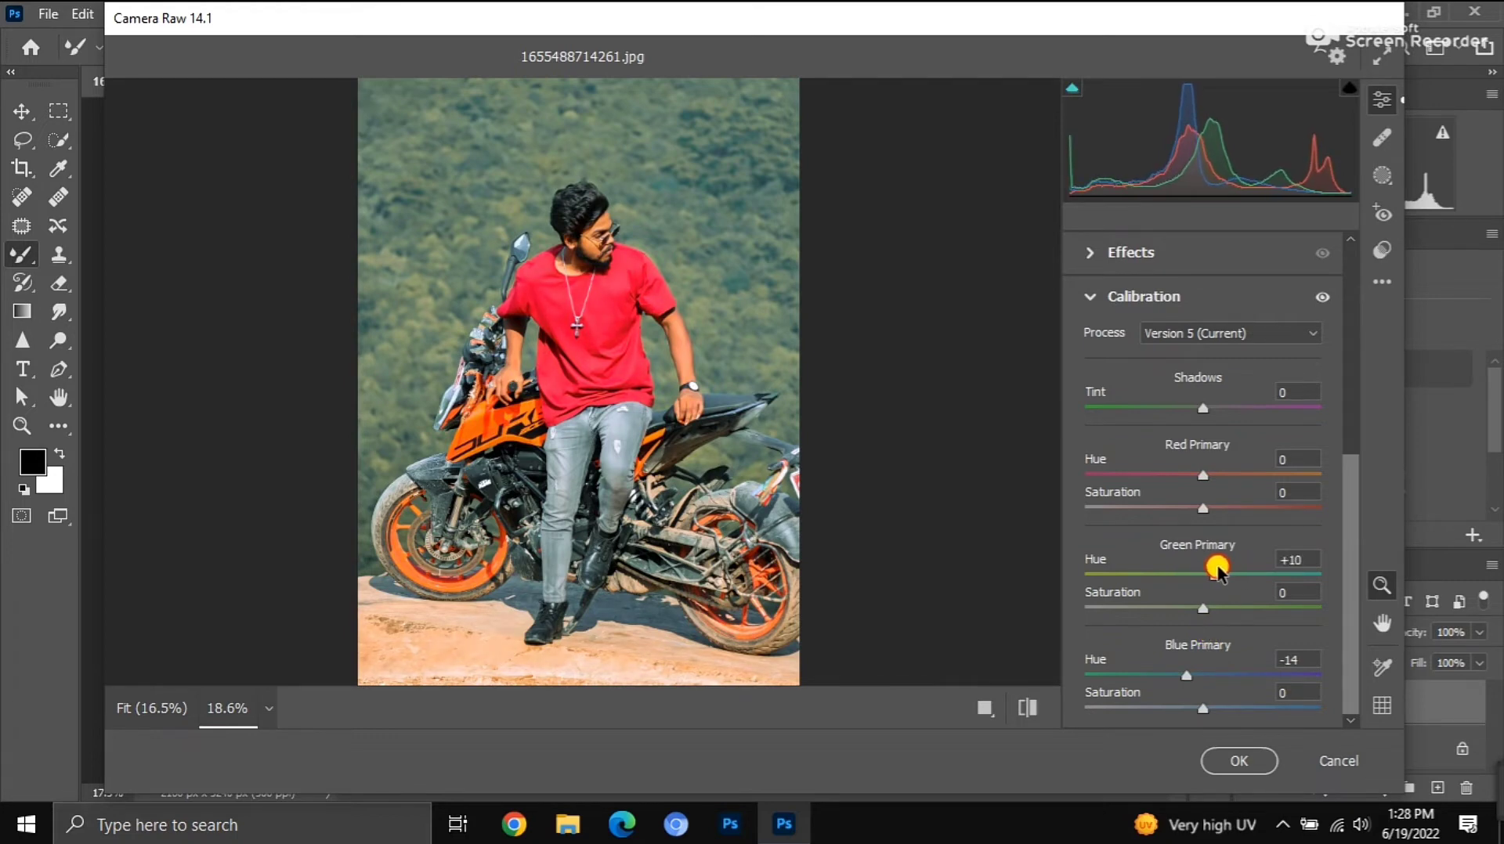
Inspect the shirt and rider in the Color Mixer hue view, then apply the Camera Raw grade
scroll(1199, 501, "up", 5)
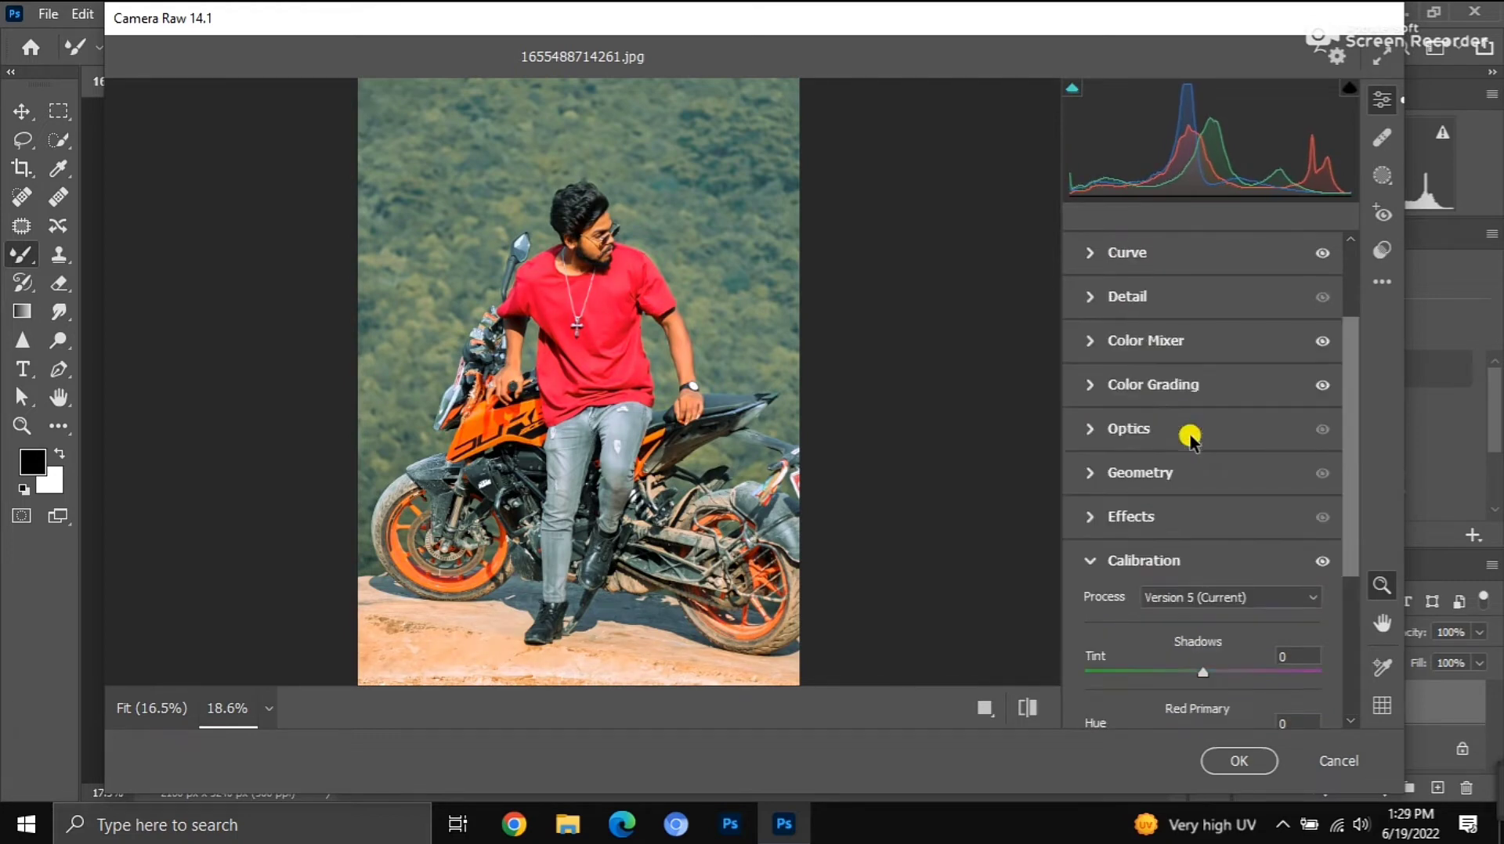
left_click(1184, 339)
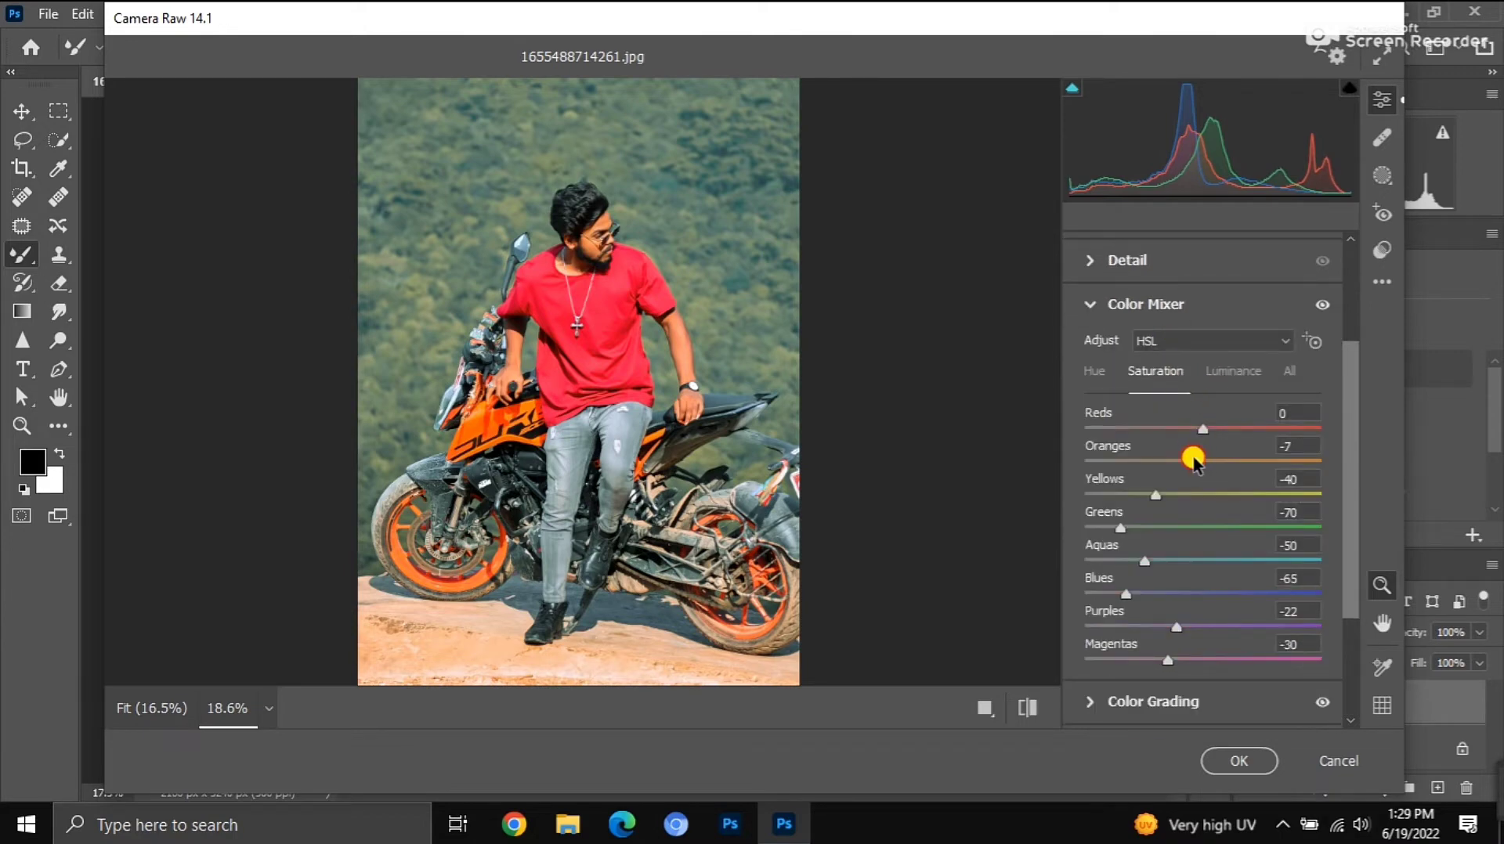
left_click(1094, 371)
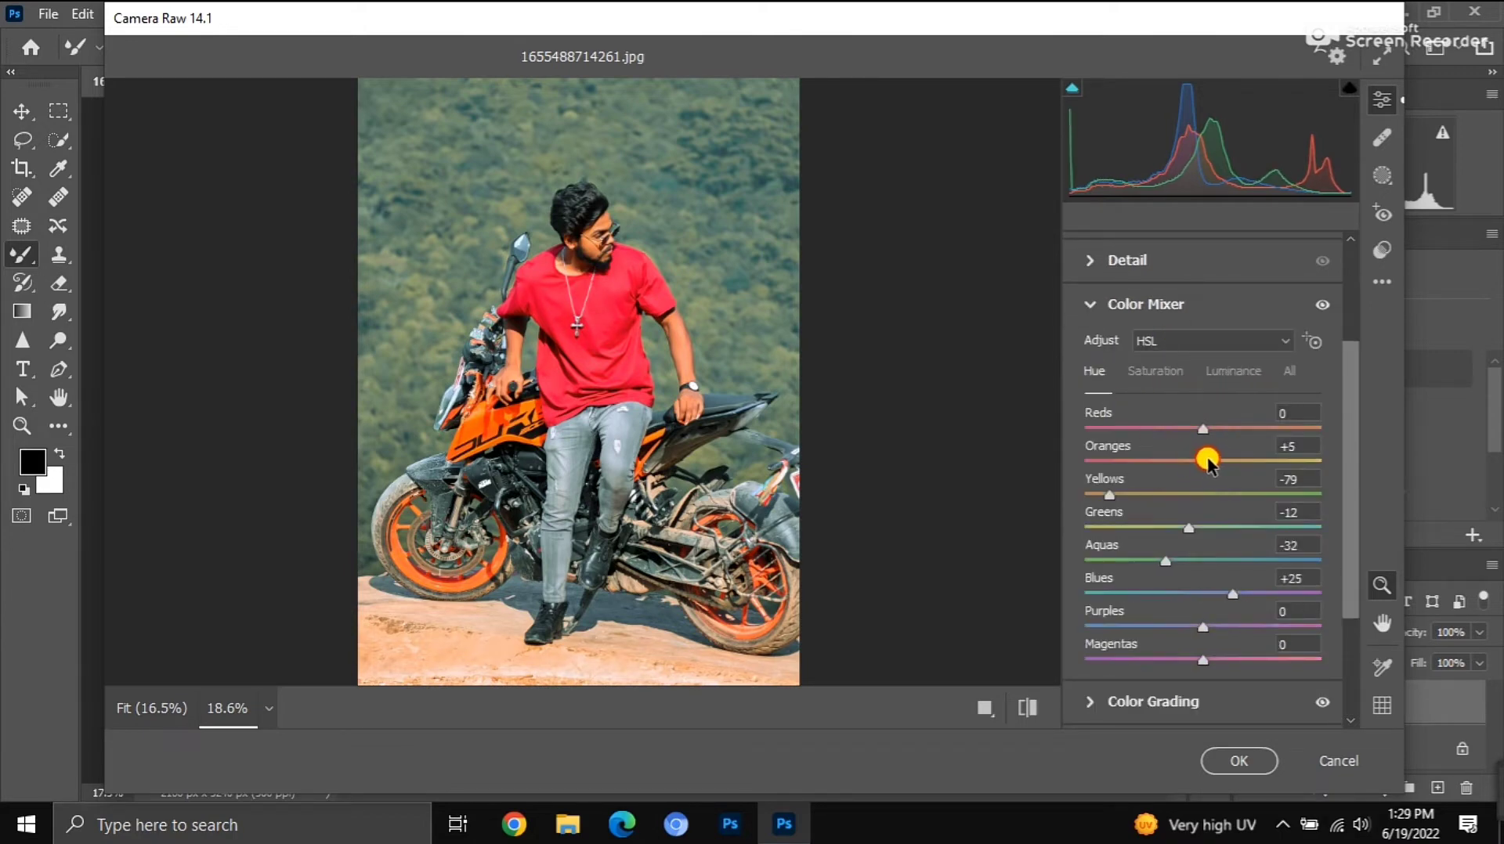
left_click_drag(650, 247, 686, 335)
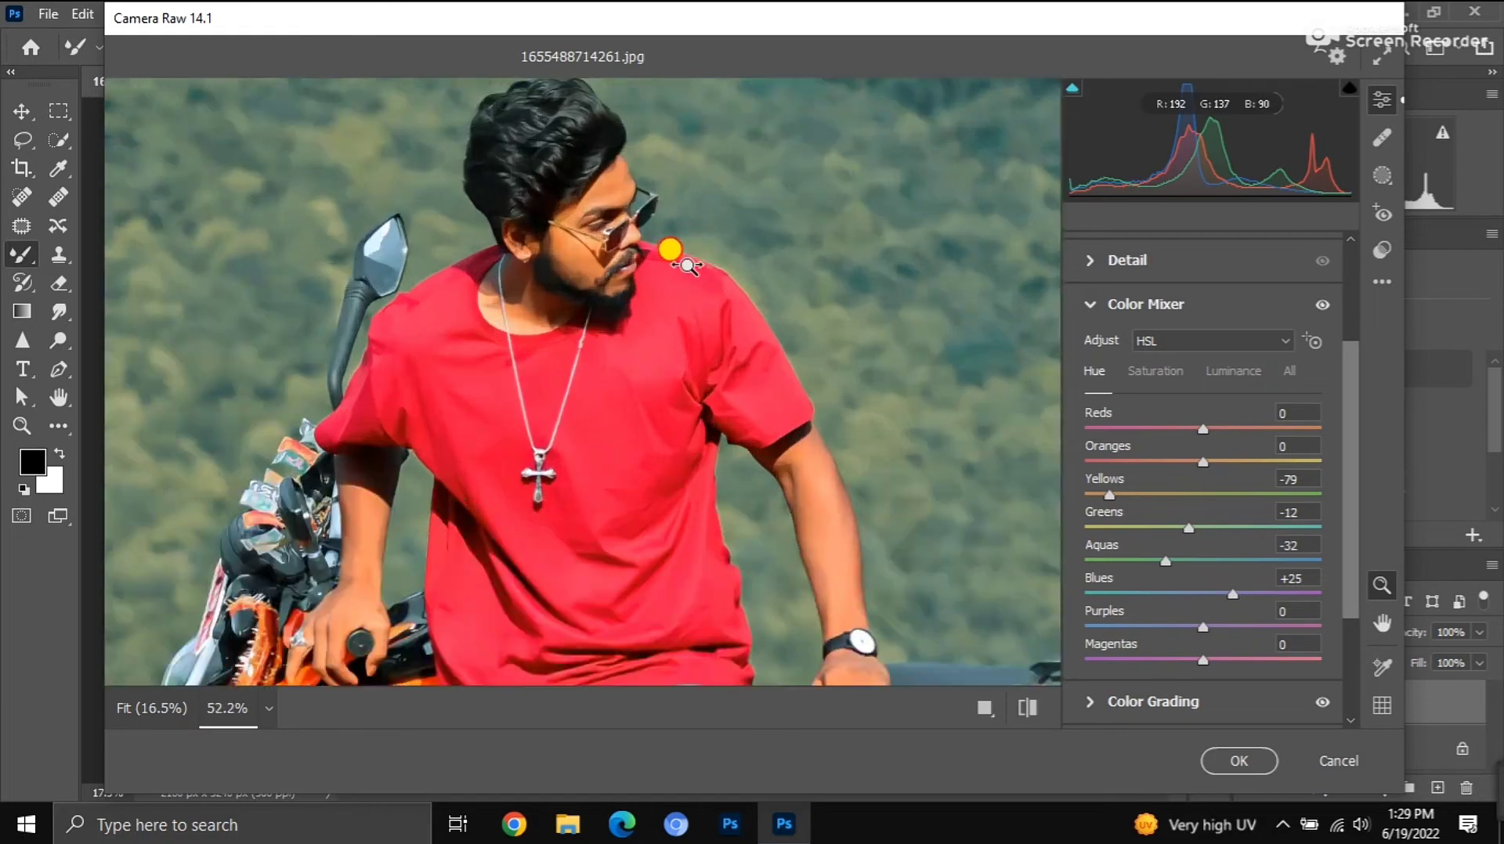
key("ctrl+0")
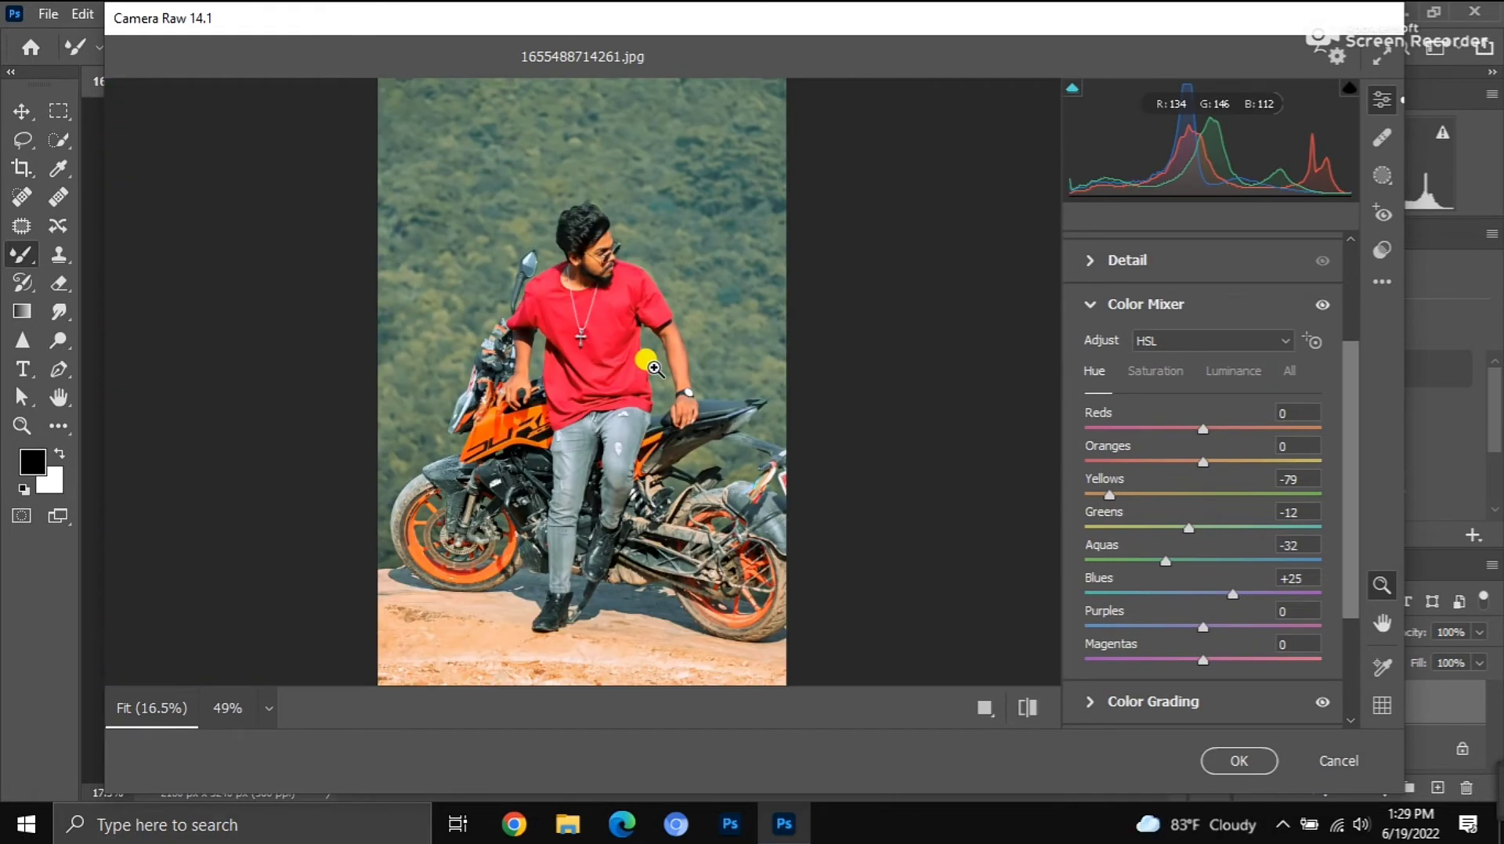
left_click_drag(703, 350, 581, 424)
key("ctrl+0")
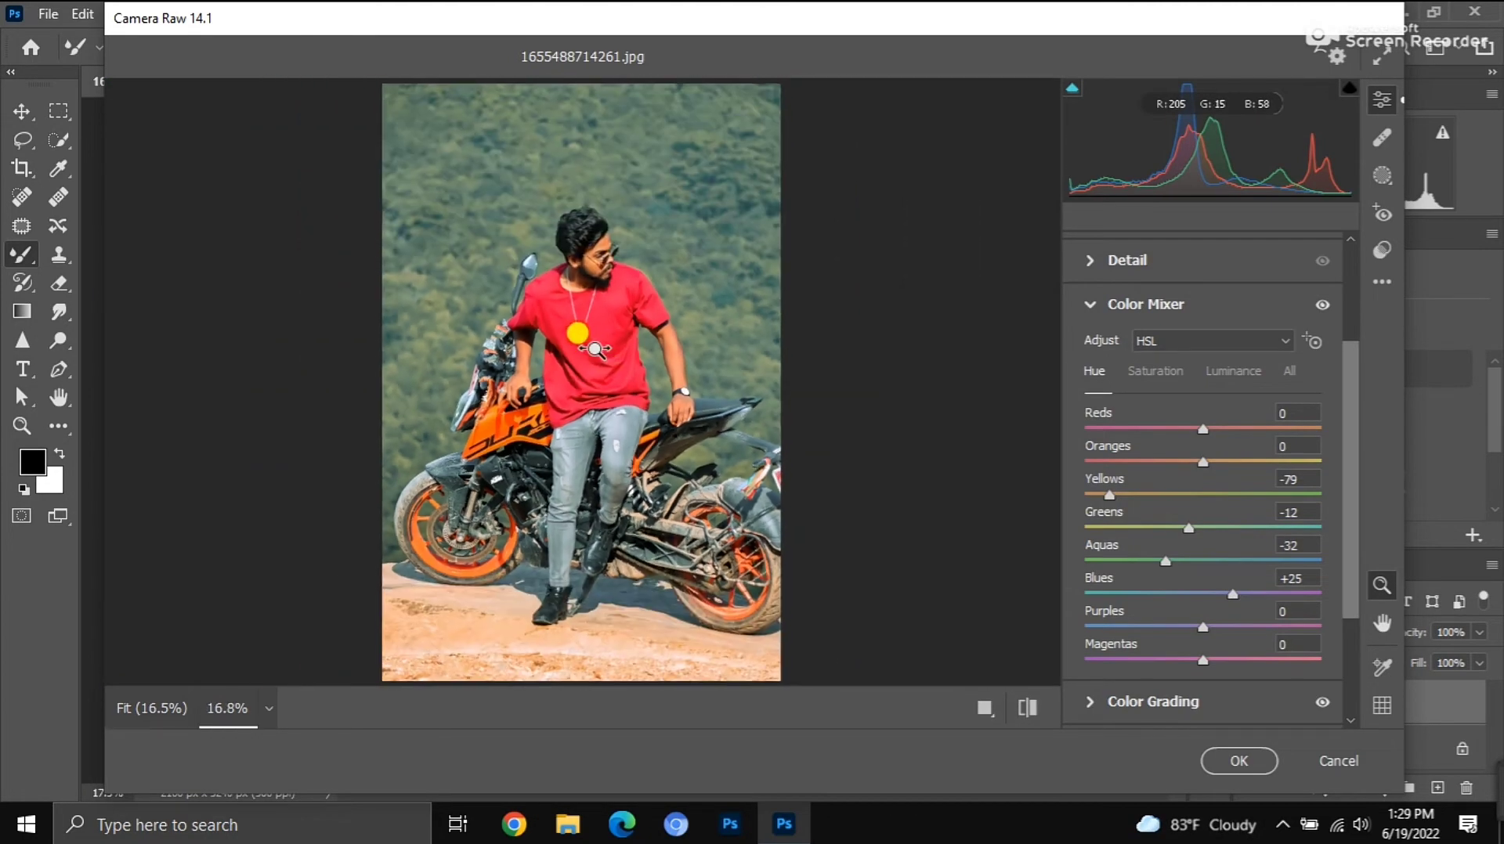
left_click(1237, 760)
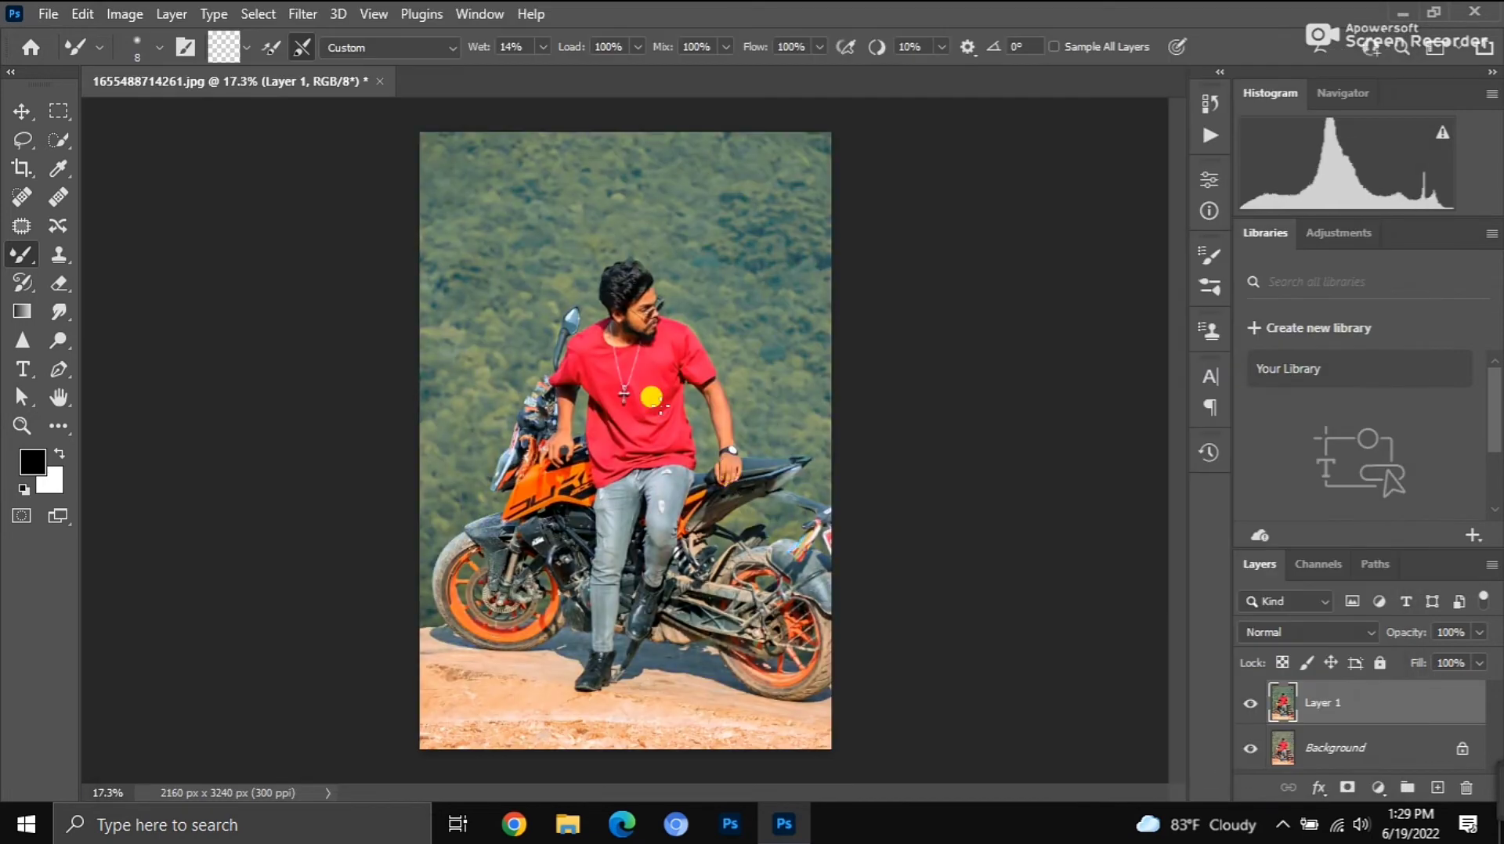
Toggle Layer 1's visibility to compare the grade against the original photo
left_click(1246, 704)
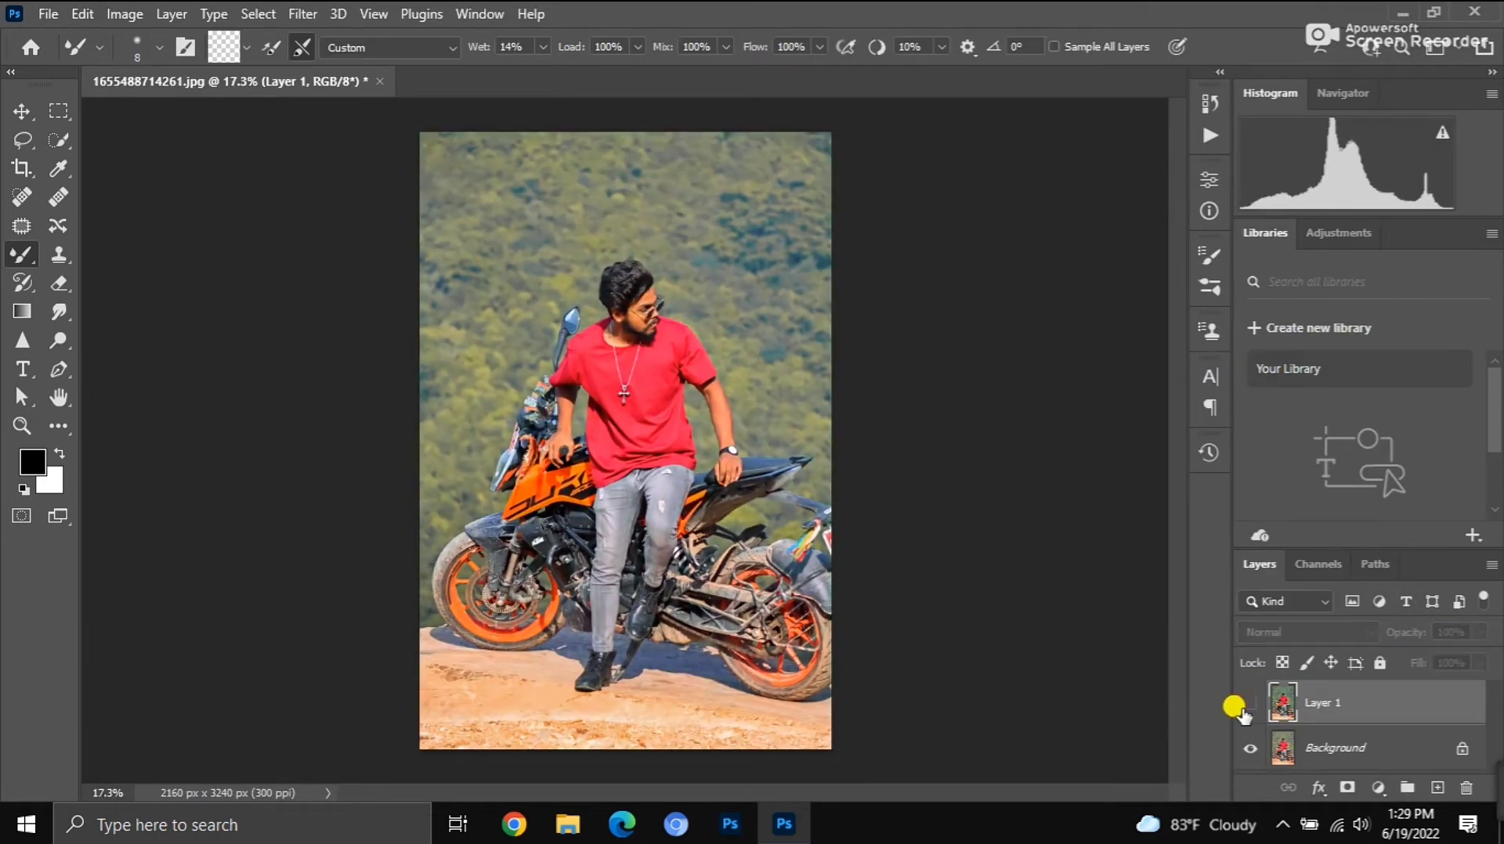
left_click(1247, 704)
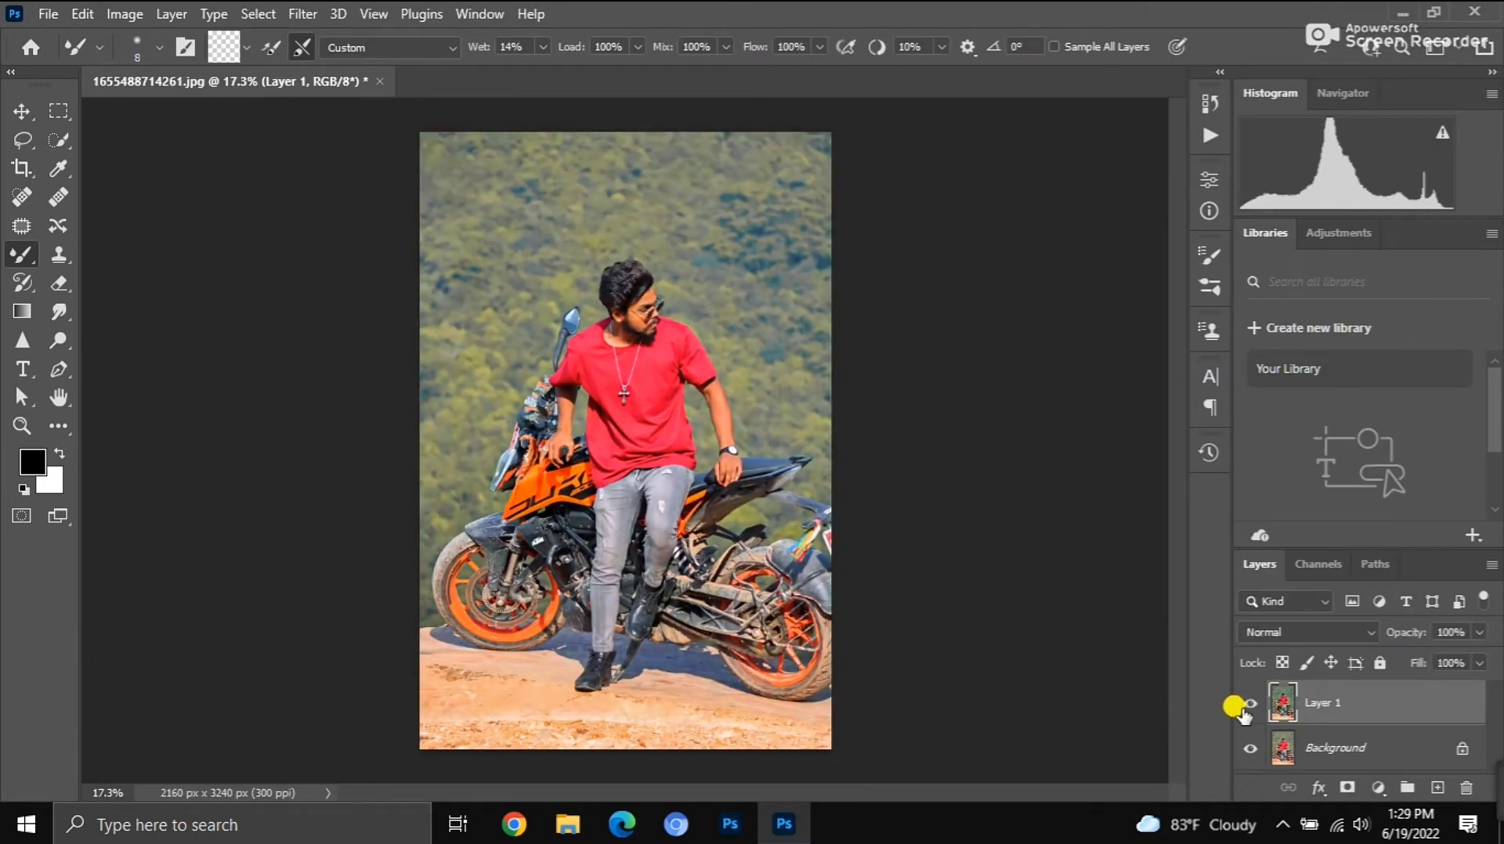
left_click(1247, 704)
left_click(1247, 704)
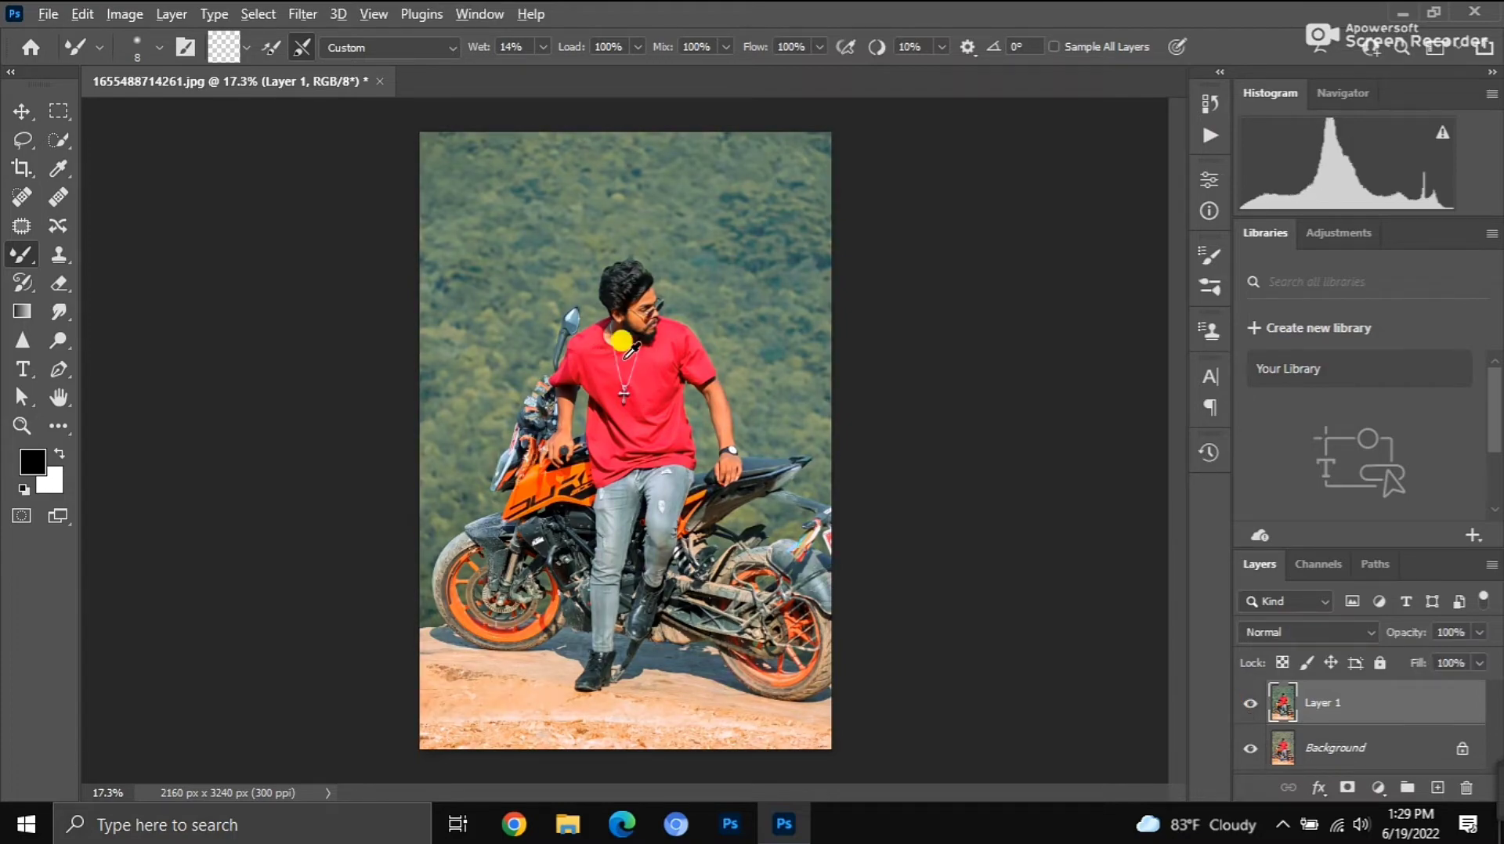
Zoom the view in and out and select the Move tool
scroll(650, 321, "up", 5)
scroll(651, 321, "down", 2)
scroll(649, 321, "down", 2)
scroll(643, 322, "down", 2)
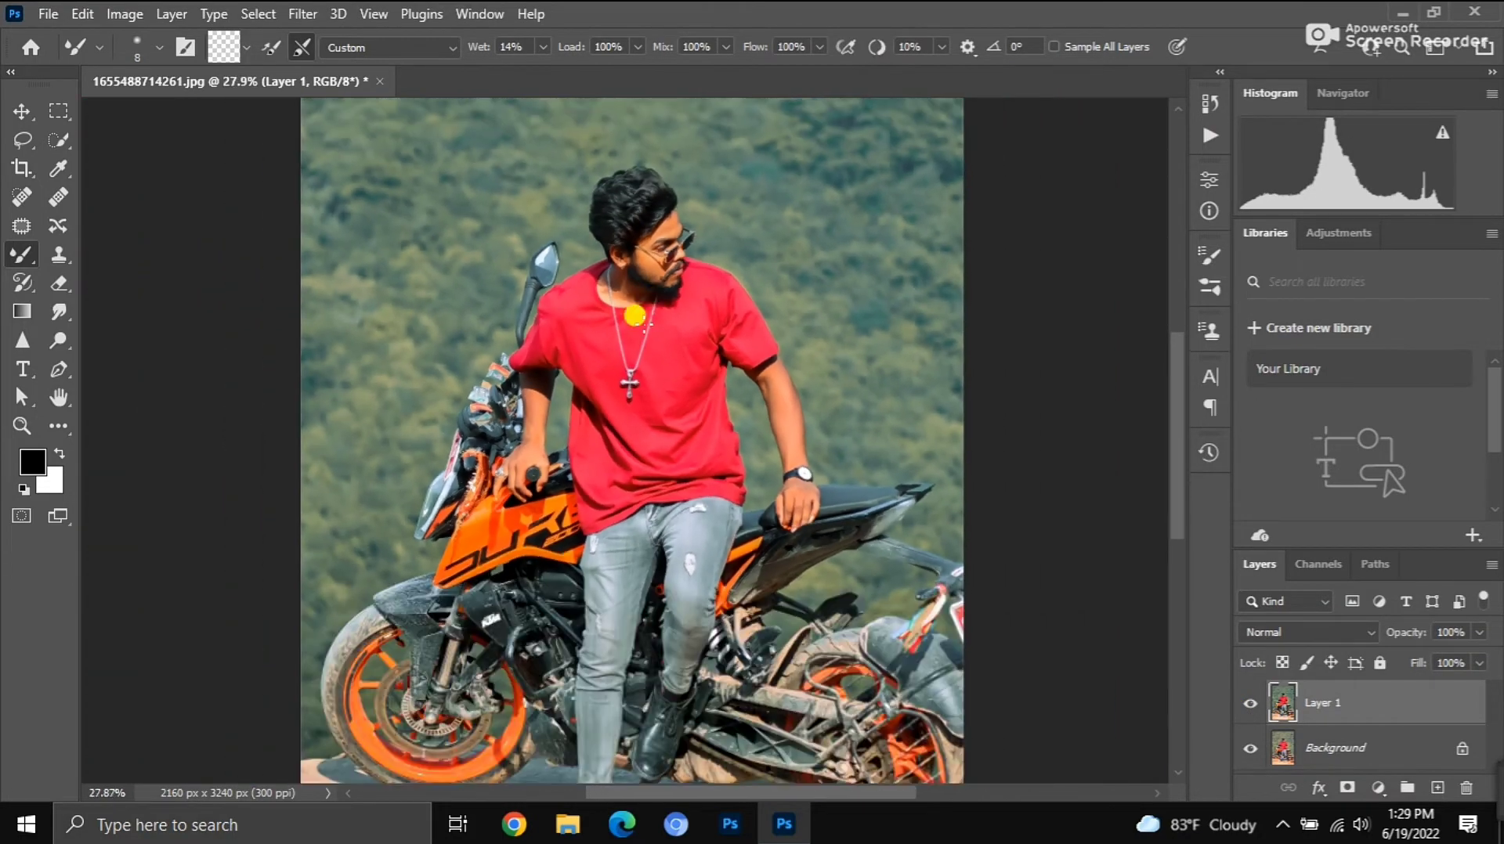
scroll(636, 317, "down", 2)
scroll(607, 345, "down", 1)
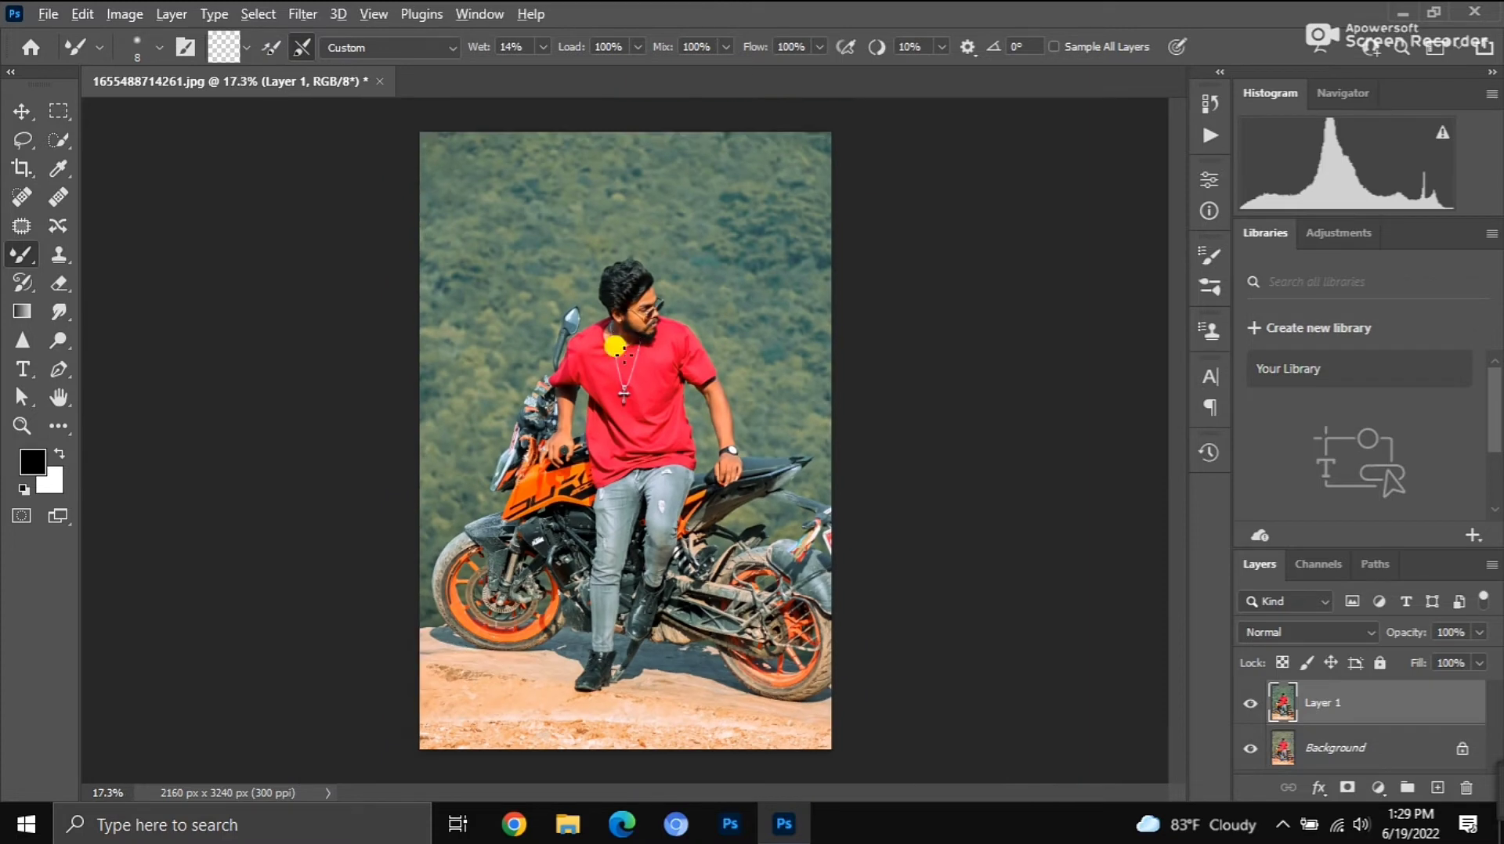
left_click(24, 114)
Try merging the visible layers, then undo the merge
right_click(1253, 693)
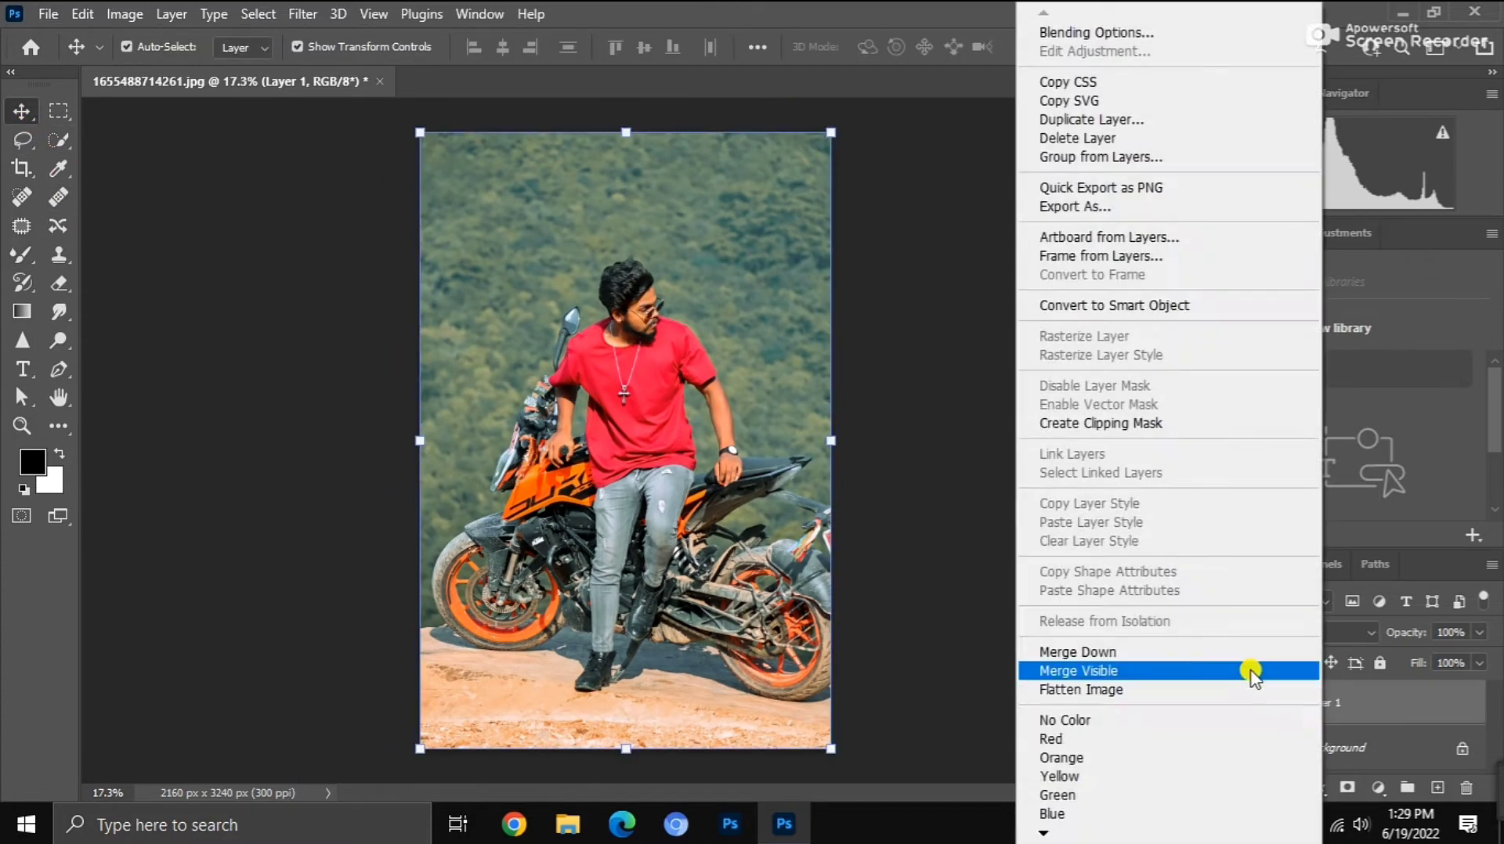
left_click(1250, 671)
key("ctrl+z")
Add a reversed radial gradient fill centred on the rider's chest with scale 700
left_click(1379, 788)
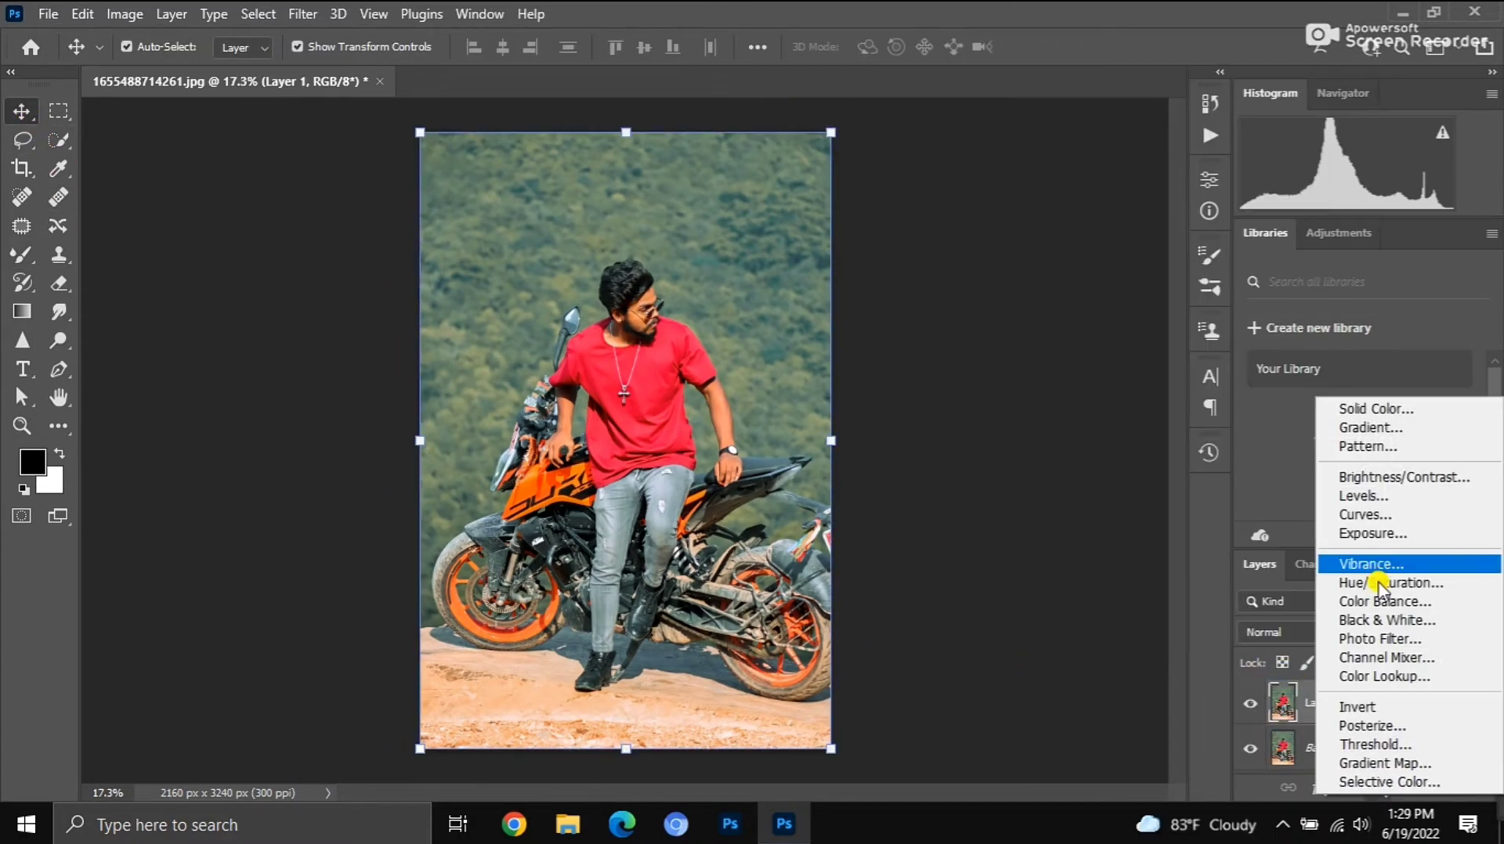
left_click(1377, 429)
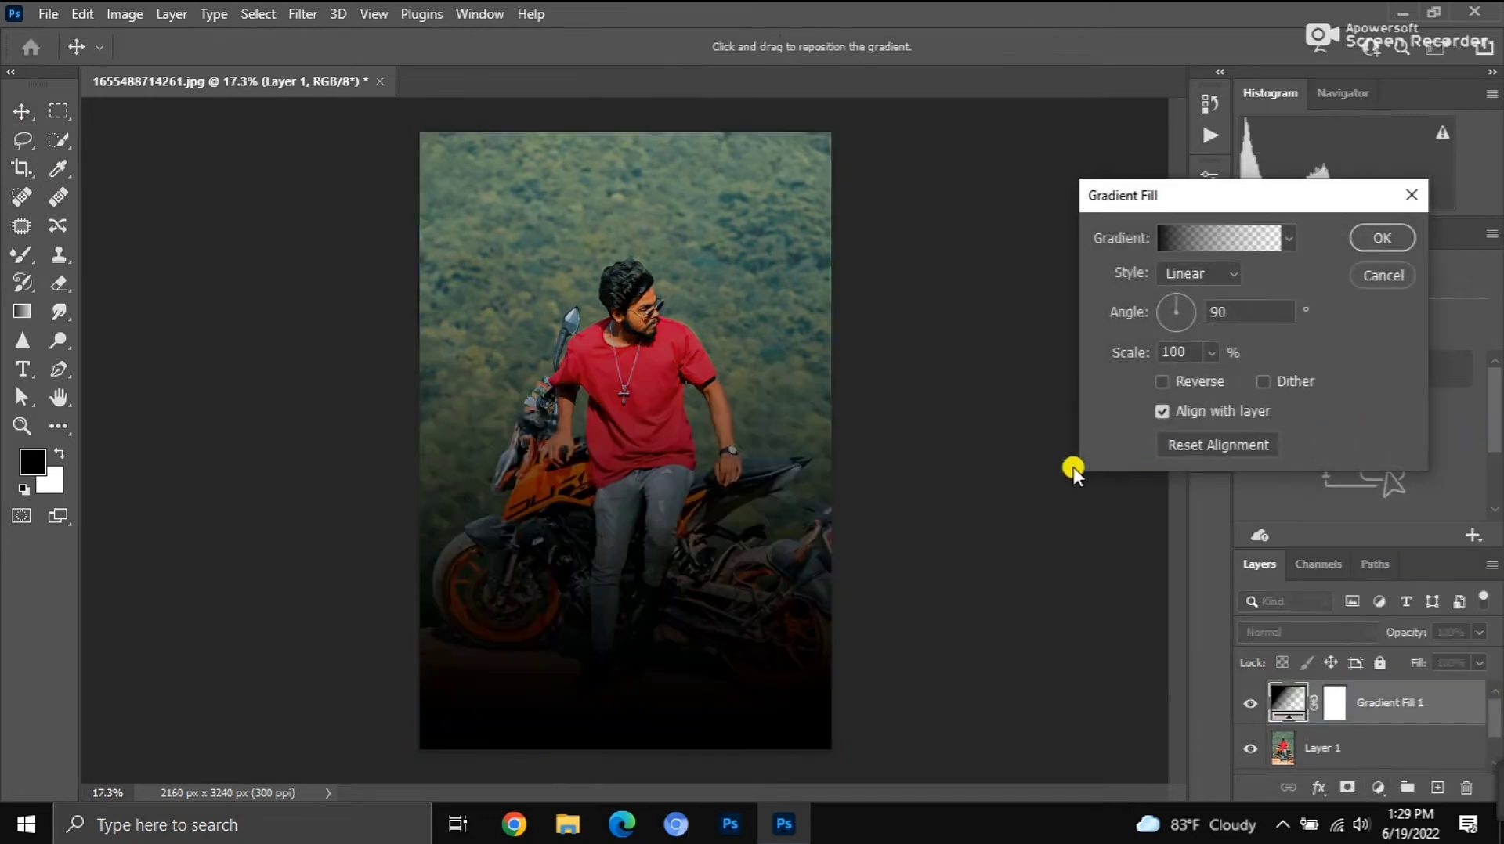
left_click(1163, 383)
left_click(1198, 273)
left_click(1190, 300)
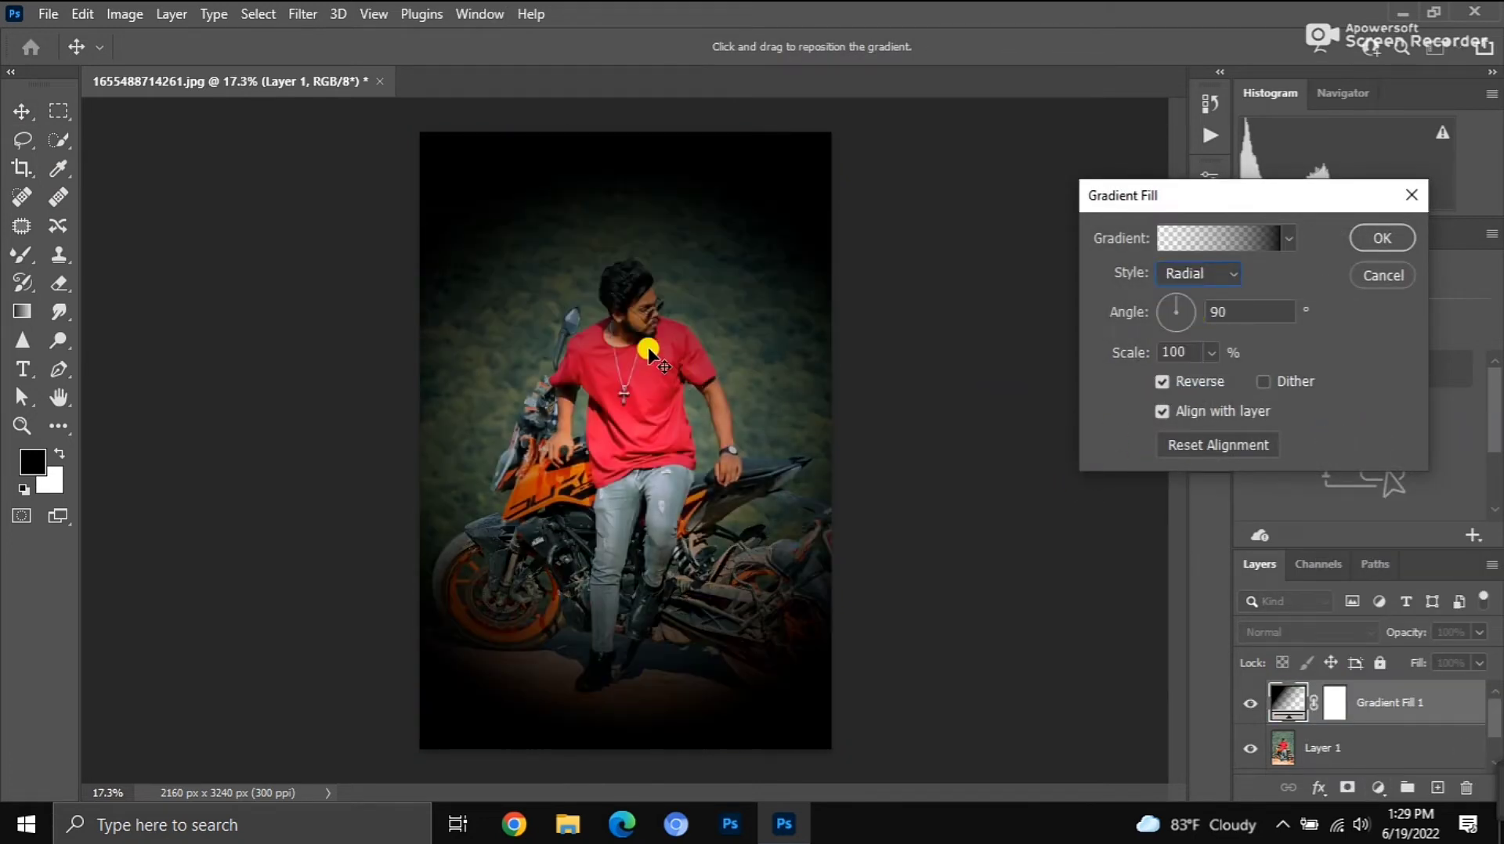
left_click_drag(656, 353, 651, 270)
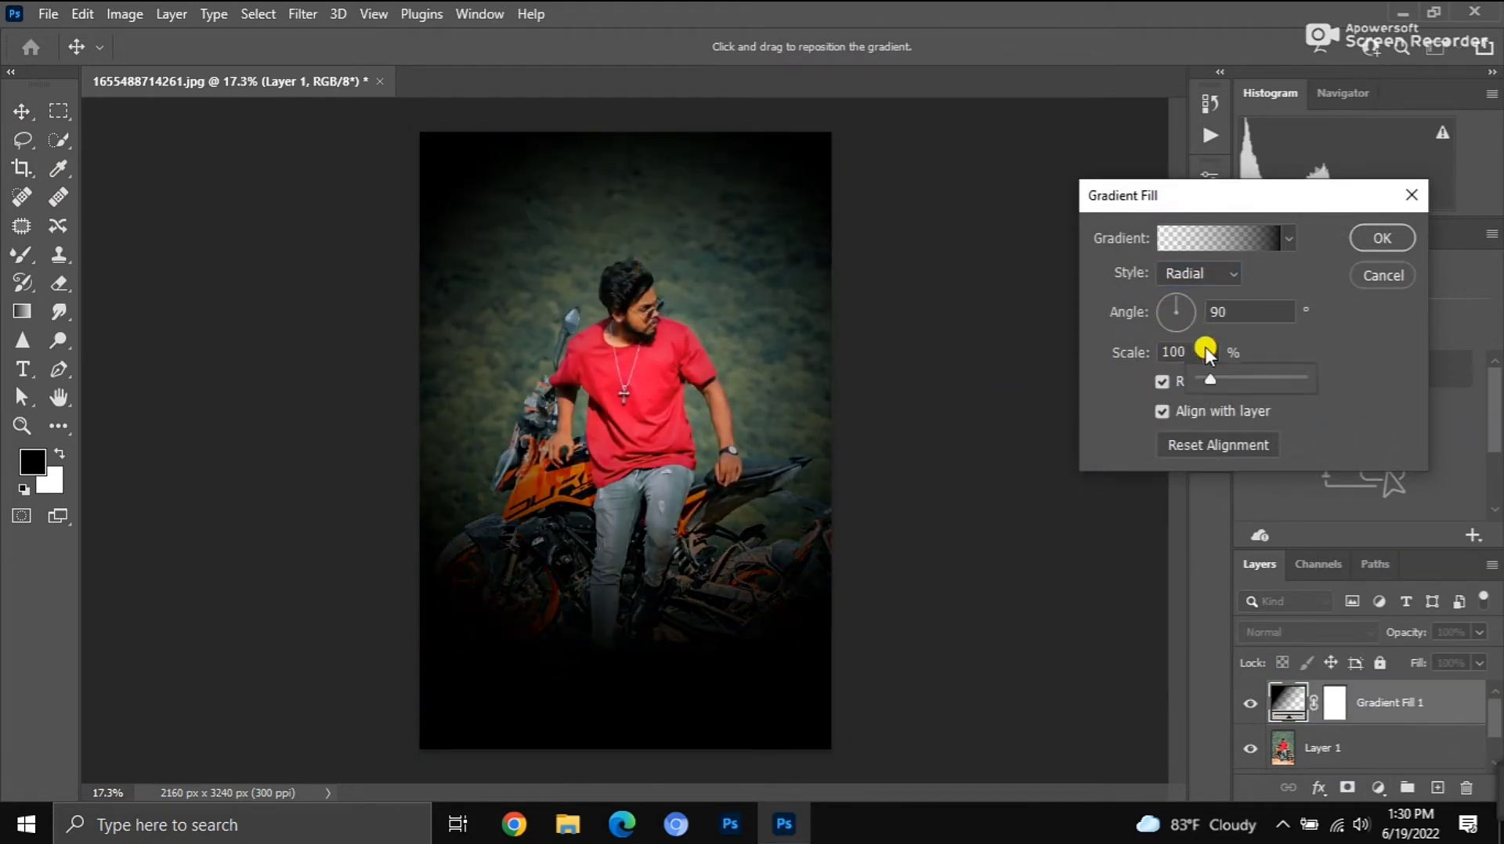
left_click_drag(1210, 380, 1273, 380)
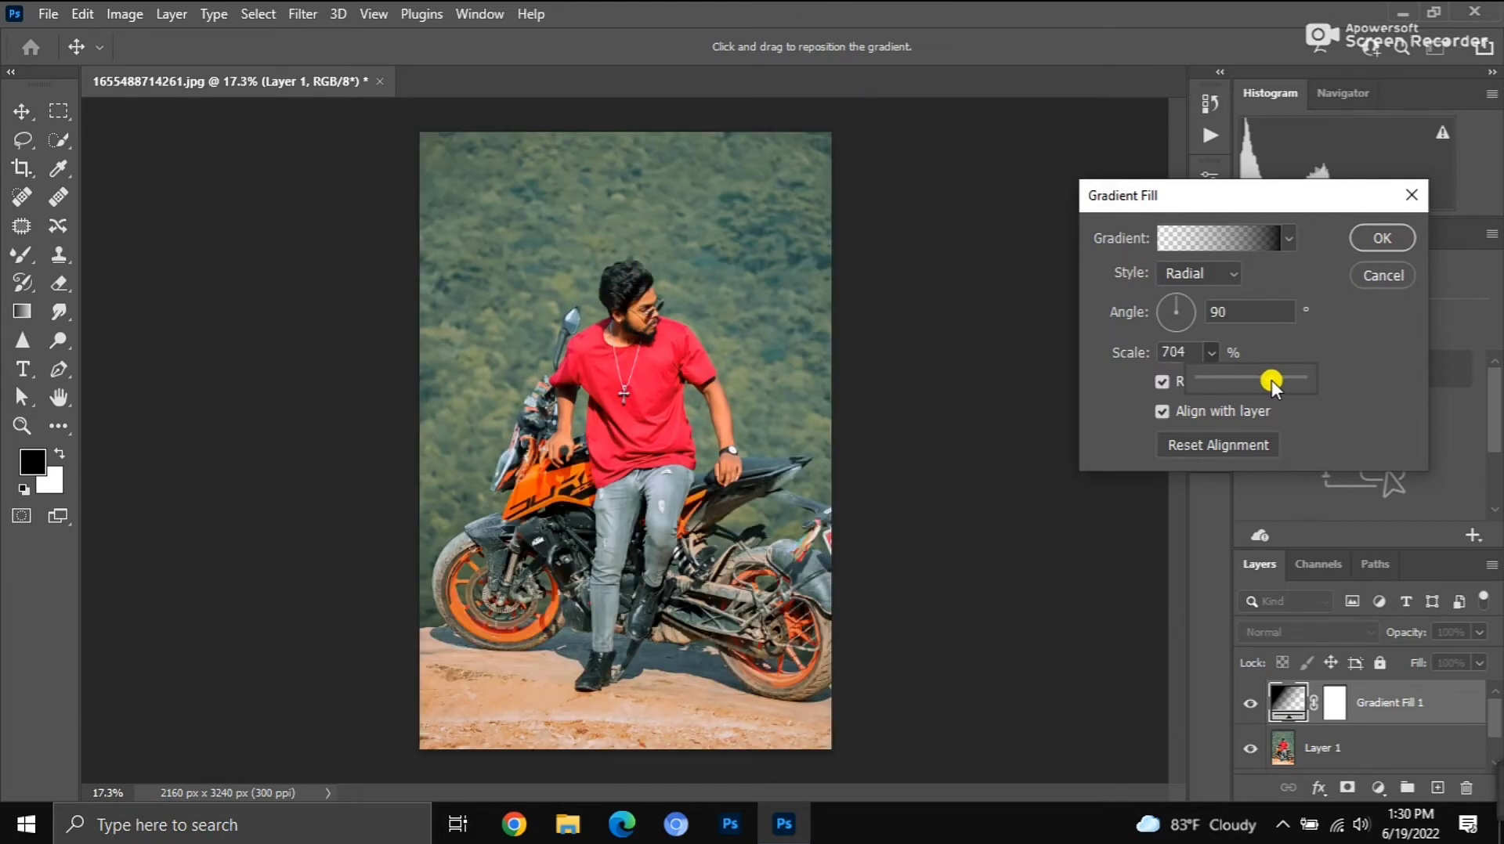
left_click(1104, 378)
type("7")
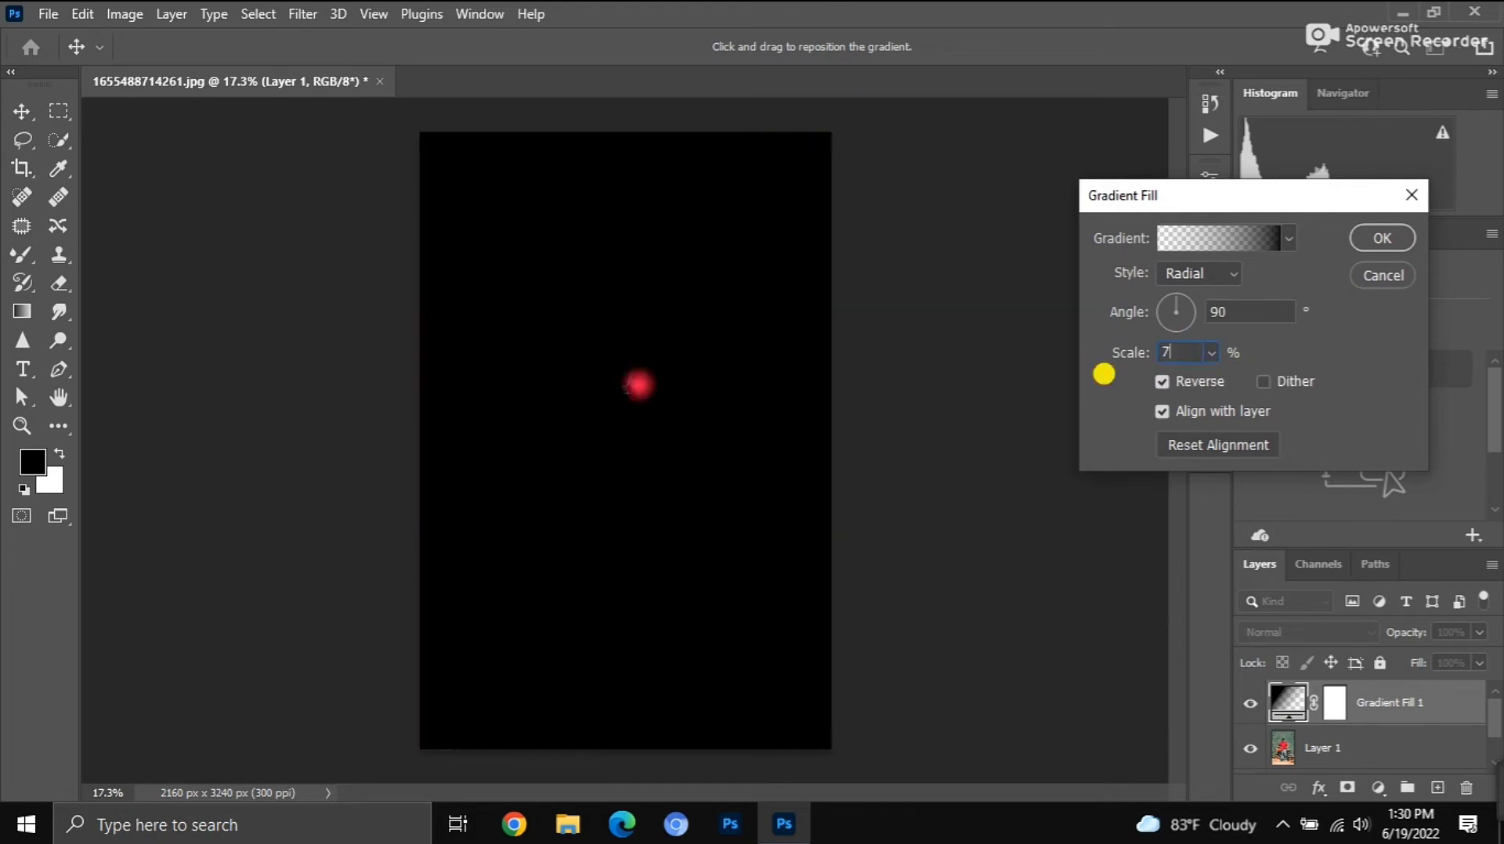
type("00")
left_click(1382, 238)
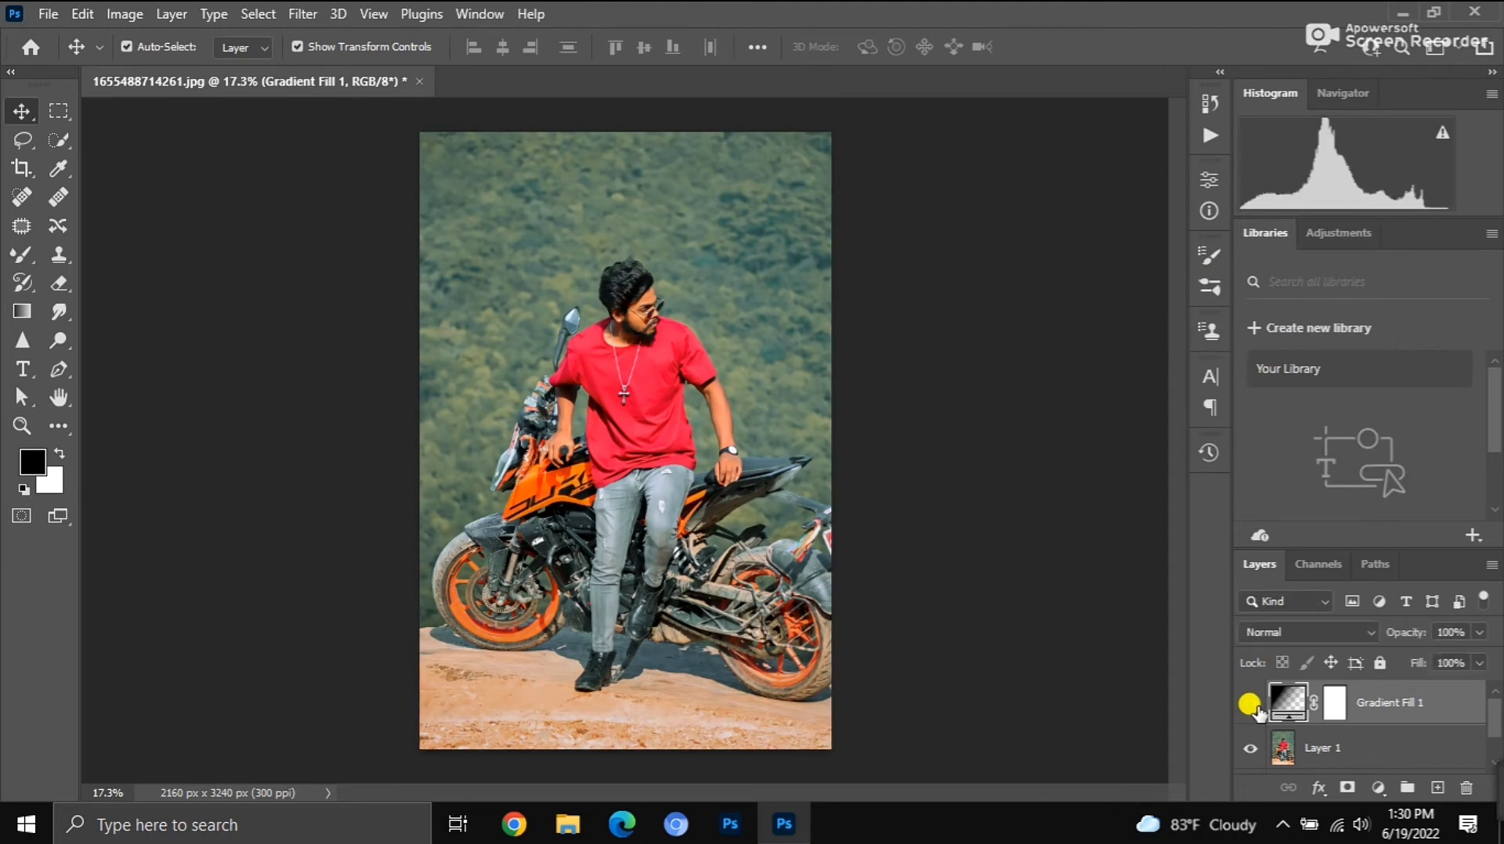
Set the gradient layer's blend mode to Overlay and compare it on and off
left_click(1296, 632)
left_click(1299, 513)
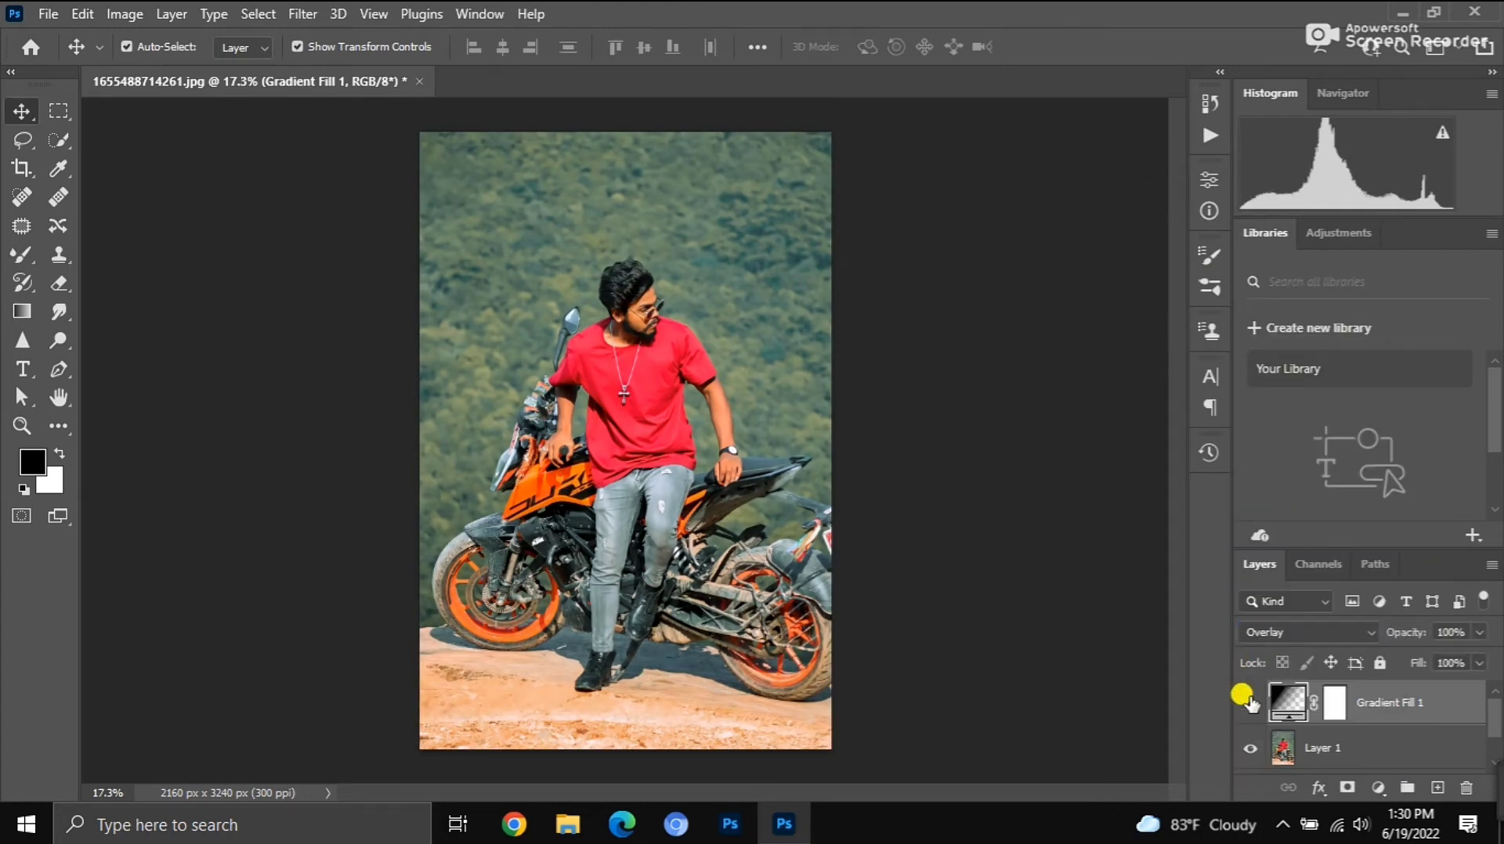
left_click(1251, 702)
left_click(1251, 703)
scroll(577, 652, "down", 2)
scroll(621, 325, "up", 3)
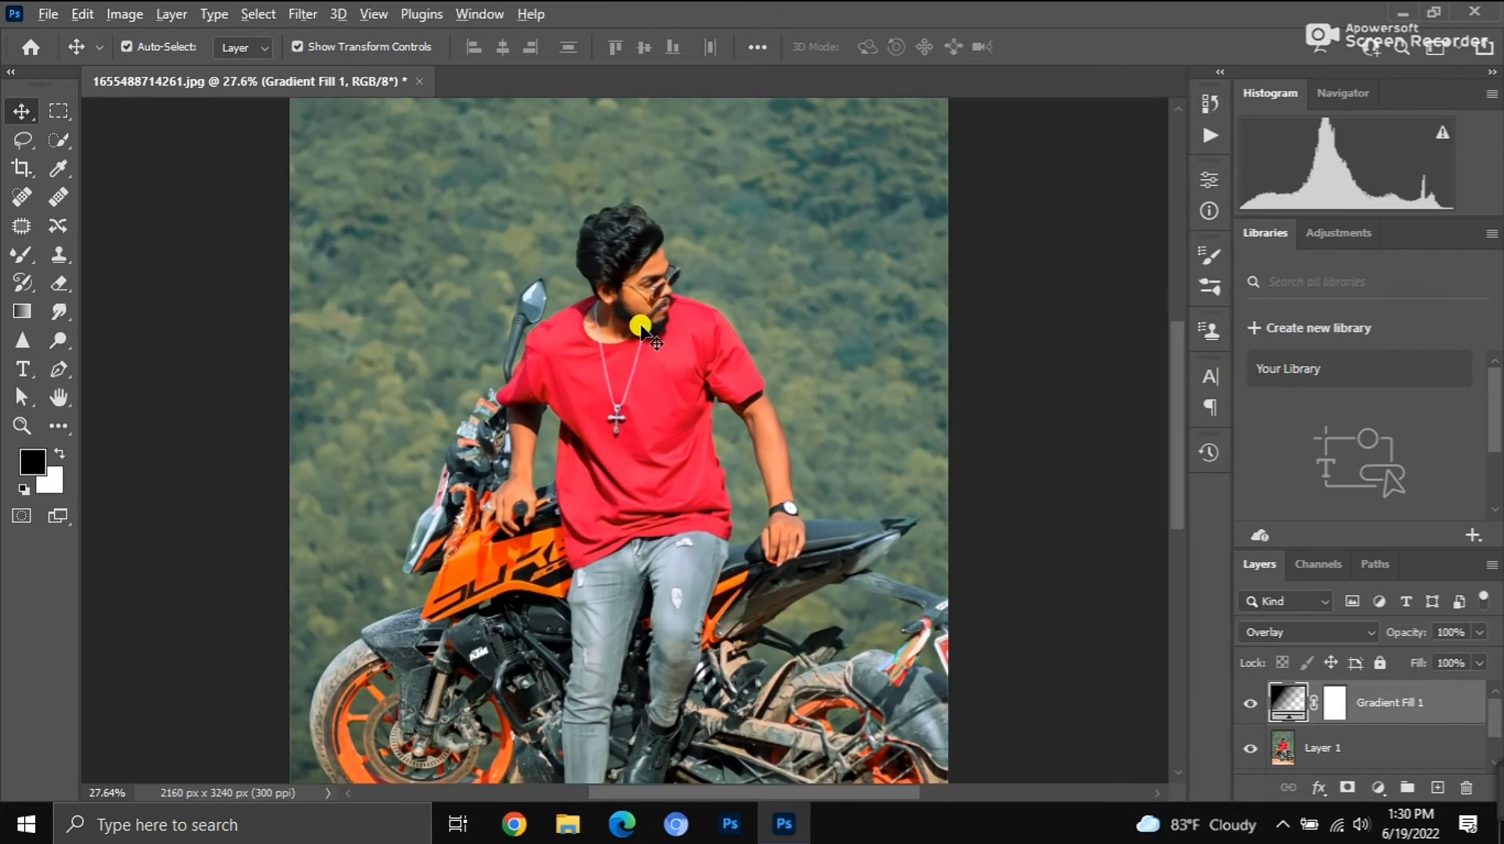
scroll(621, 325, "down", 3)
scroll(627, 328, "up", 1)
Merge the gradient overlay into the photo and duplicate the merged layer as Layer 1
right_click(1390, 705)
left_click(1320, 670)
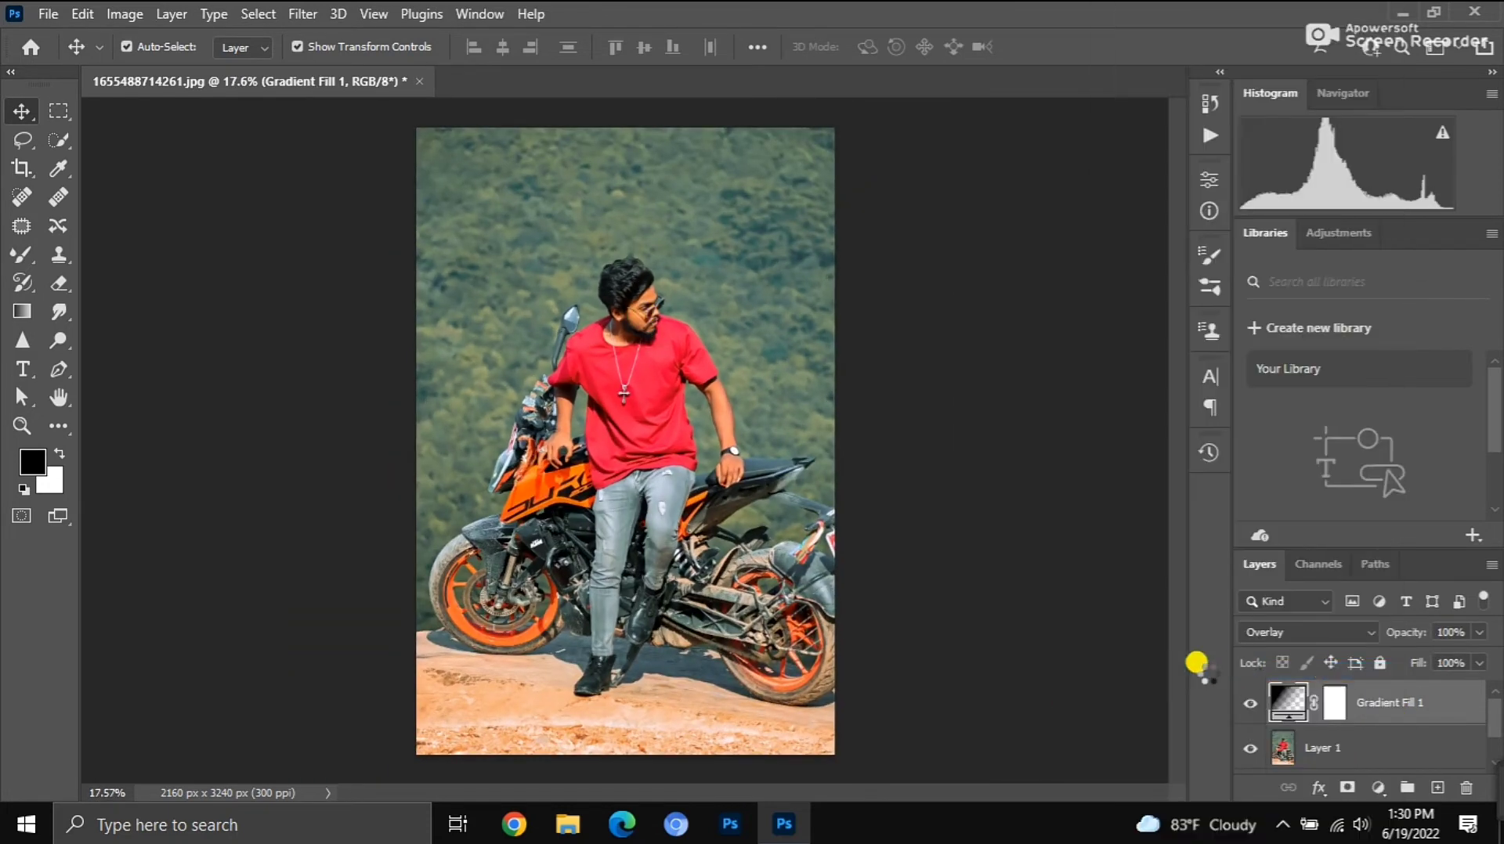
key("ctrl+j")
Make a feathered rectangular selection around the man's face
scroll(634, 235, "up", 3)
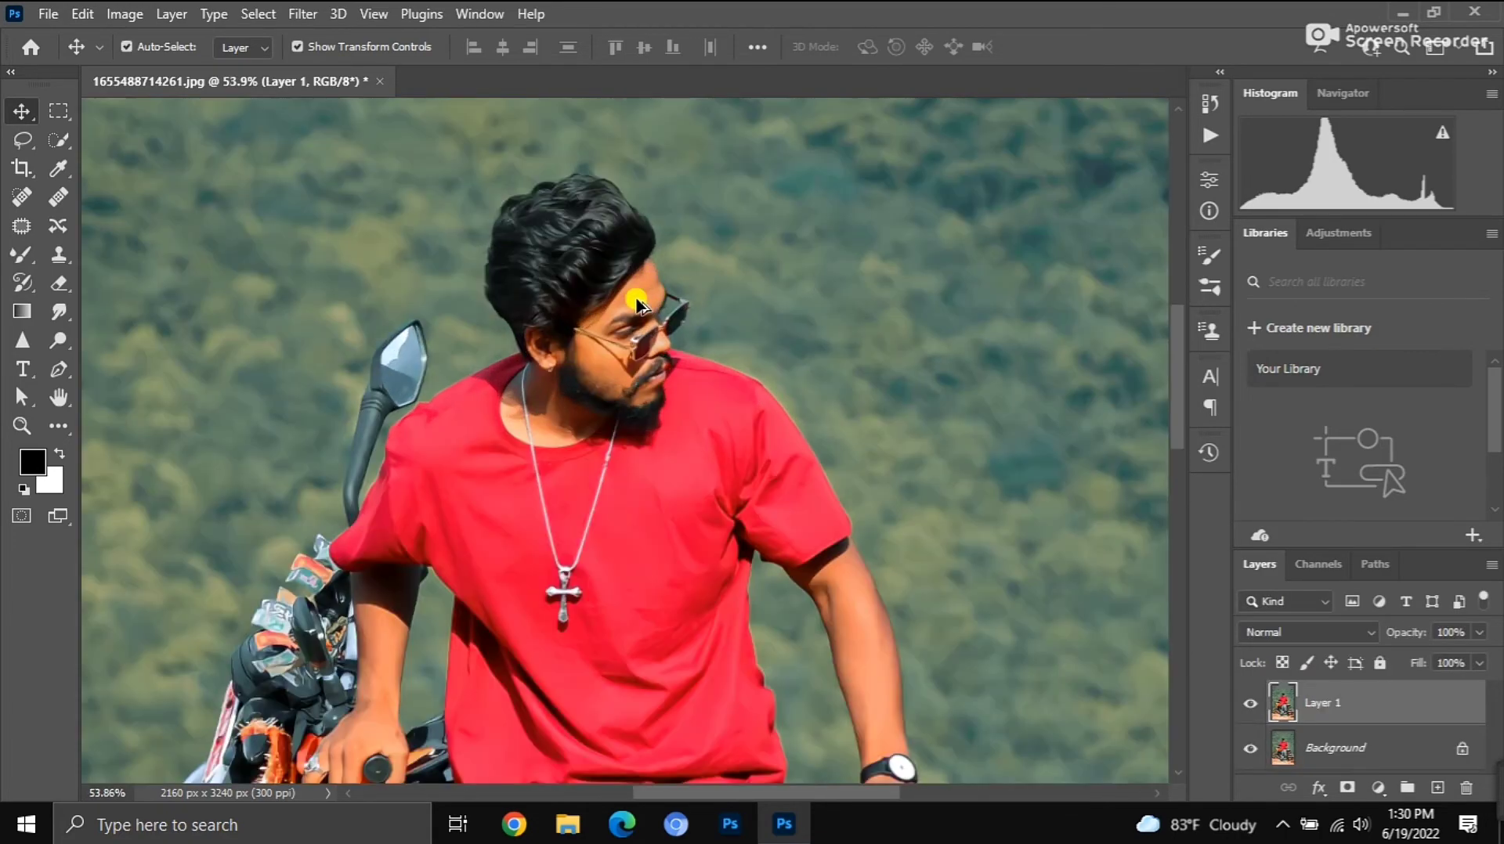
scroll(626, 122, "up", 1)
scroll(623, 196, "down", 2)
scroll(635, 304, "down", 2)
scroll(634, 304, "up", 3)
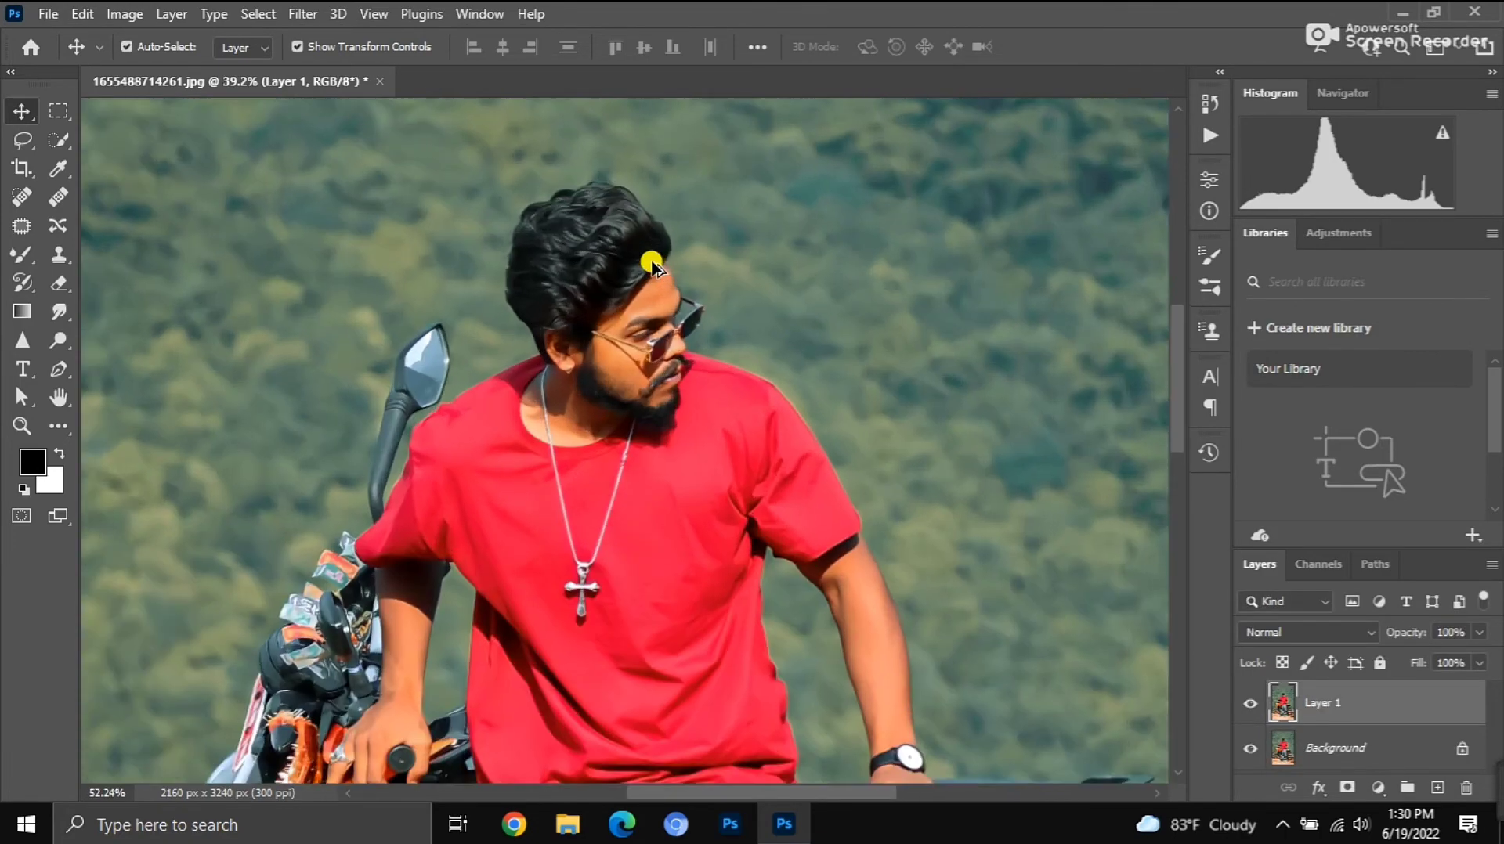
left_click(59, 110)
scroll(557, 270, "up", 1)
scroll(557, 270, "up", 1)
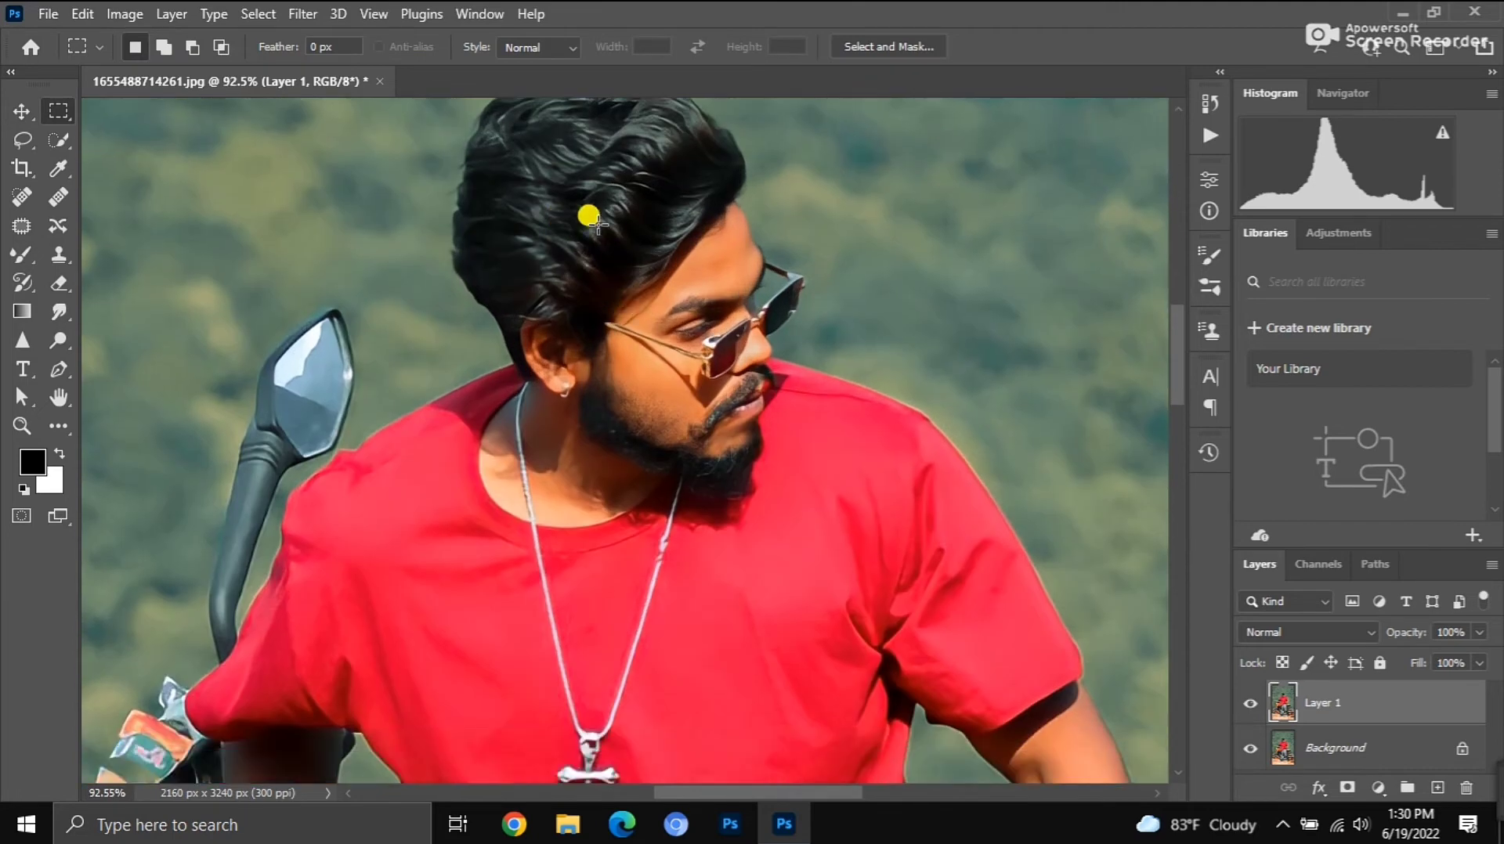
mouse_move(591, 200)
left_mouse_down()
mouse_move(664, 205)
mouse_move(748, 396)
left_mouse_up()
right_click(688, 360)
left_click(704, 416)
key("Return")
scroll(709, 309, "down", 3)
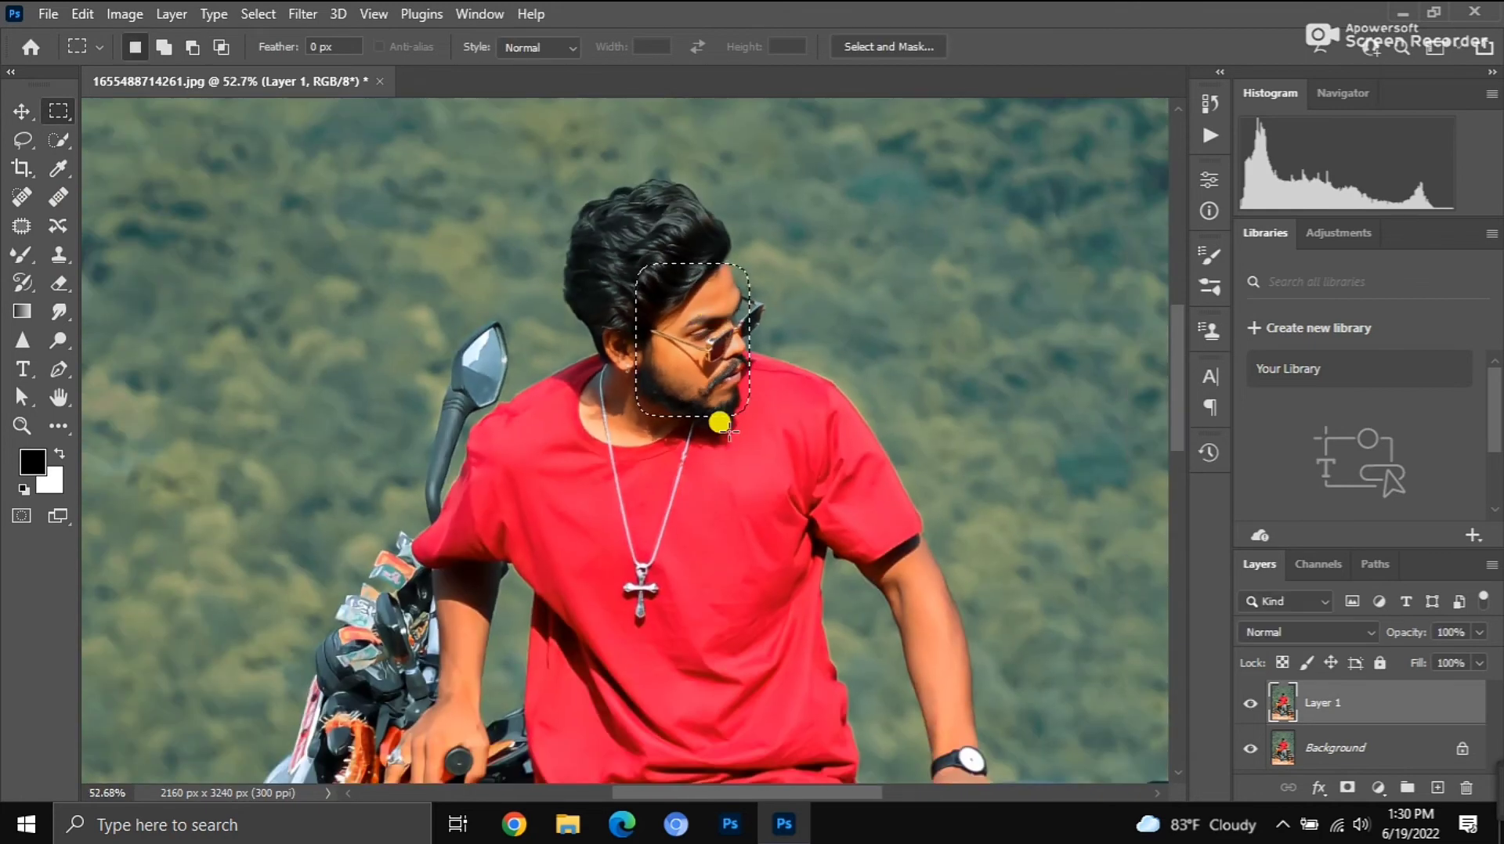
Apply a Camera Raw Filter to the face: Oranges luminance +14, Reds saturation +4, Oranges saturation -2
left_click(303, 14)
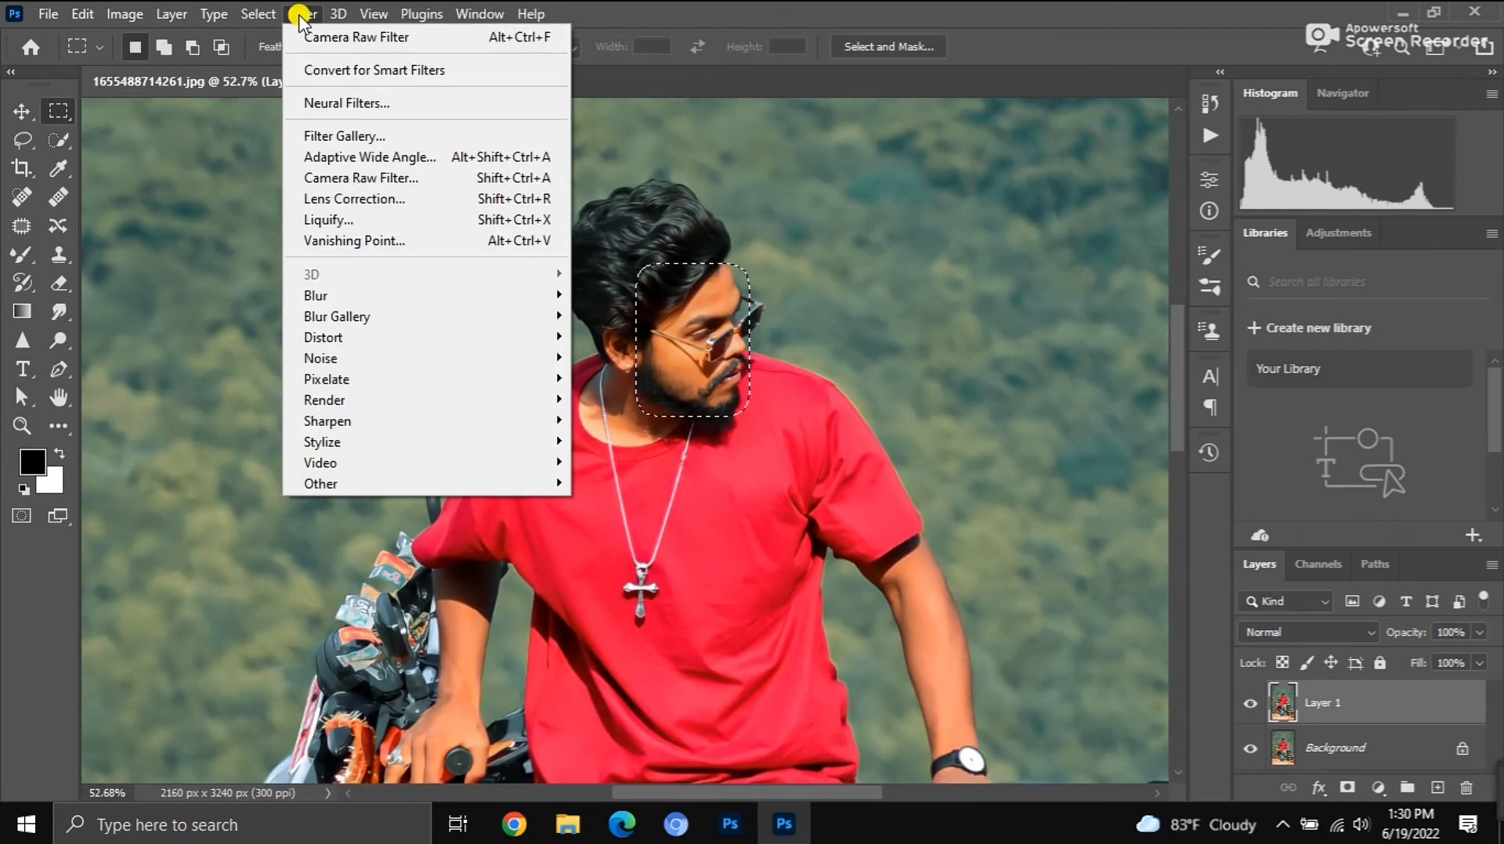
left_click(325, 135)
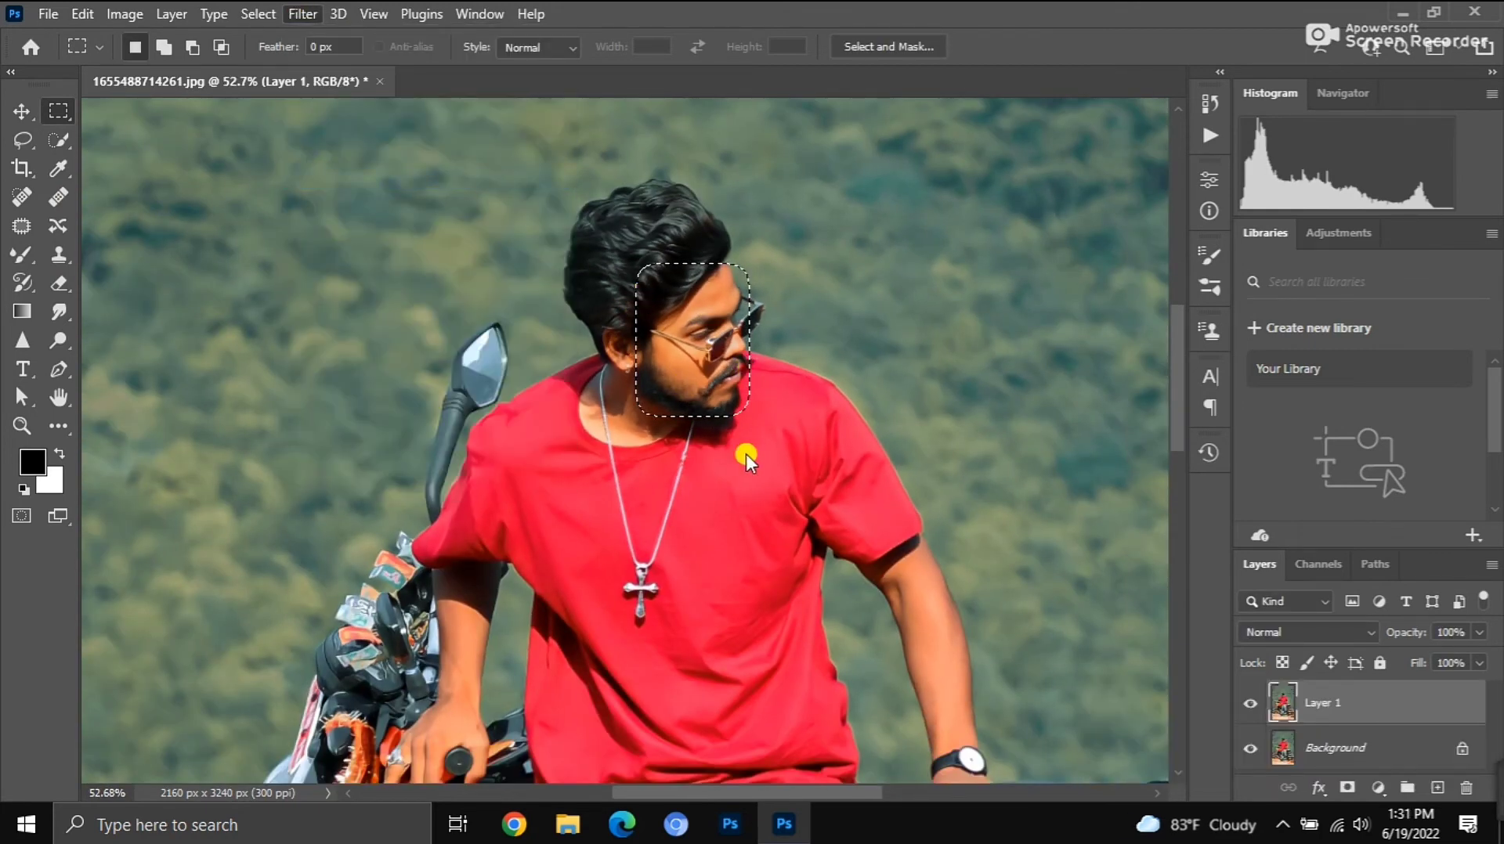
scroll(1152, 526, "down", 1)
scroll(1158, 539, "down", 1)
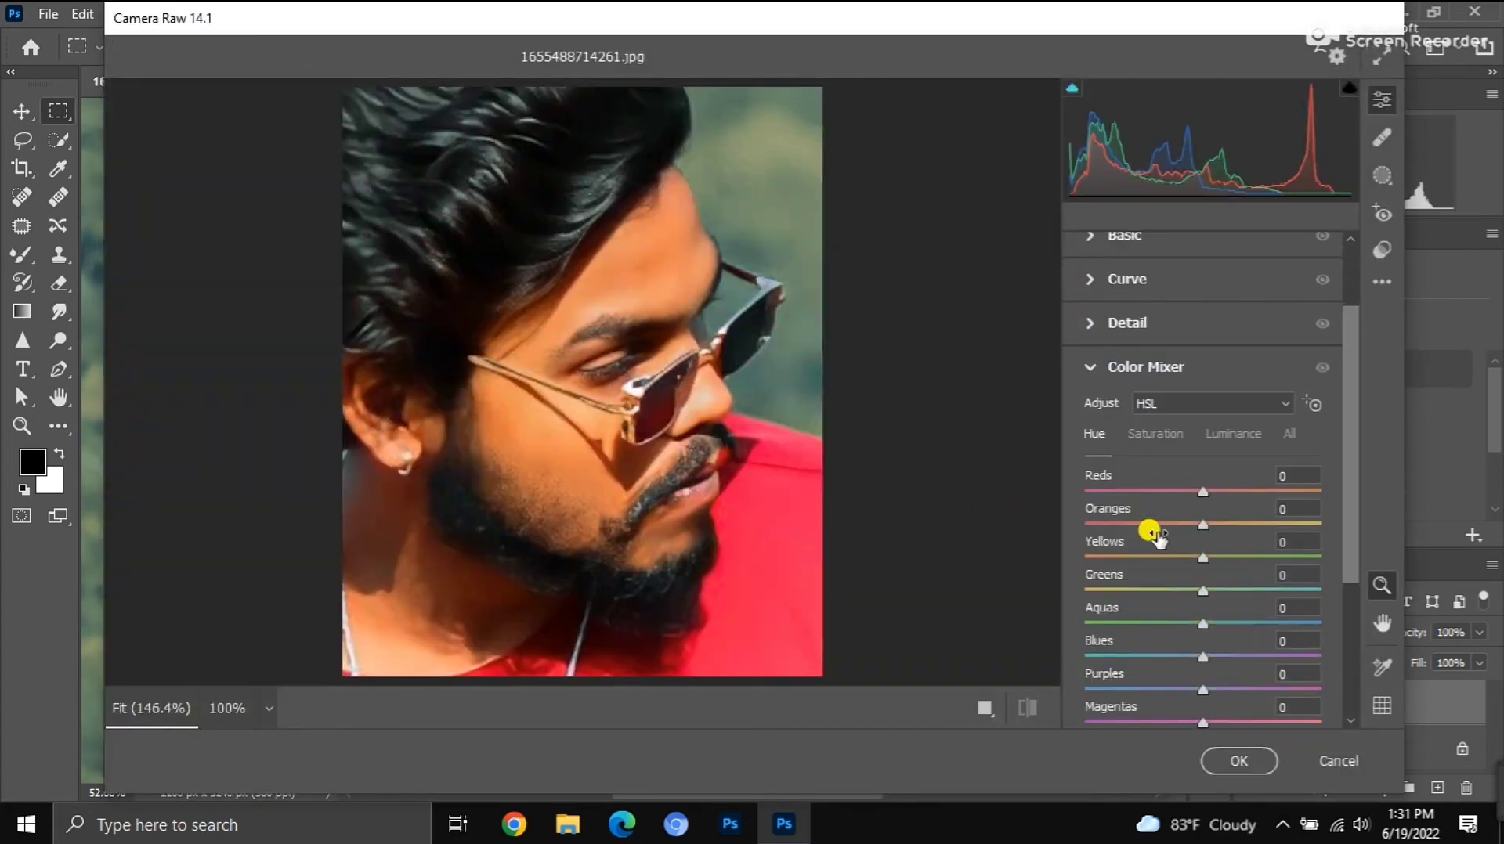
scroll(1158, 539, "down", 1)
left_click(1233, 329)
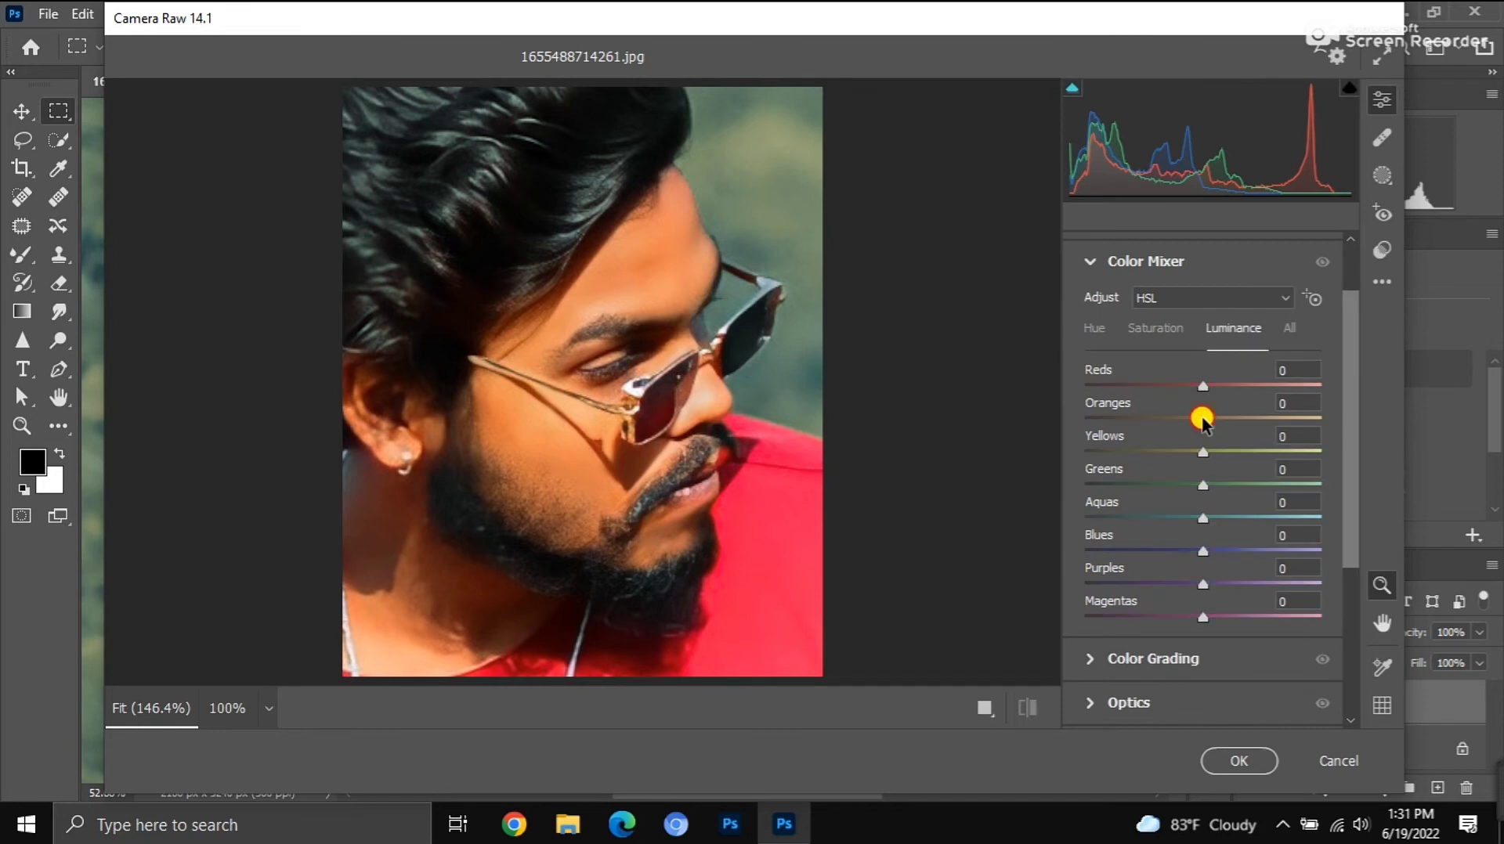
mouse_move(1203, 417)
left_mouse_down()
mouse_move(1218, 416)
mouse_move(1215, 384)
left_mouse_up()
left_click(1158, 329)
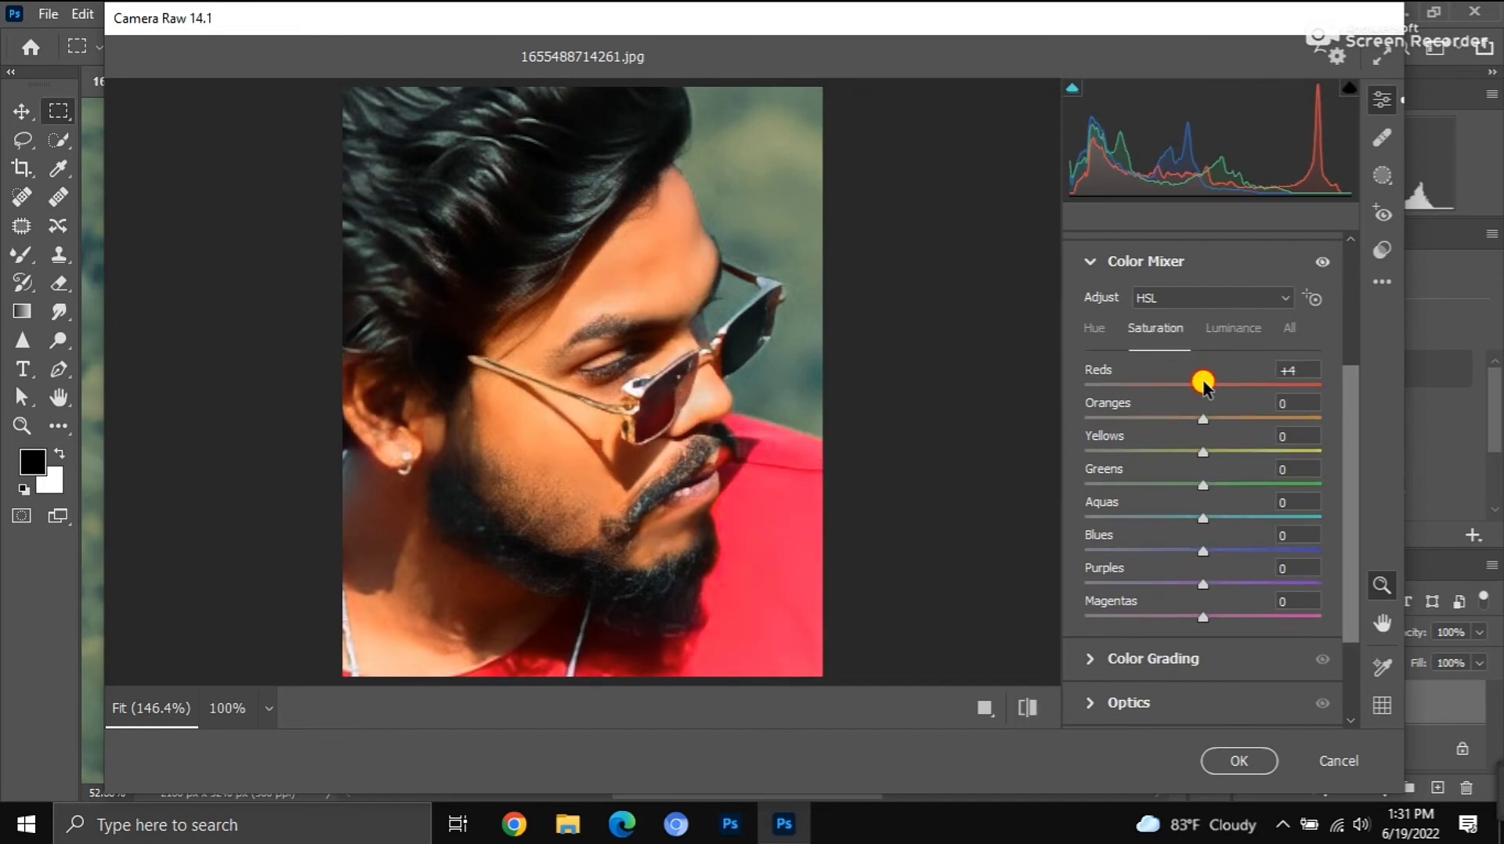
left_click_drag(1202, 427, 1199, 424)
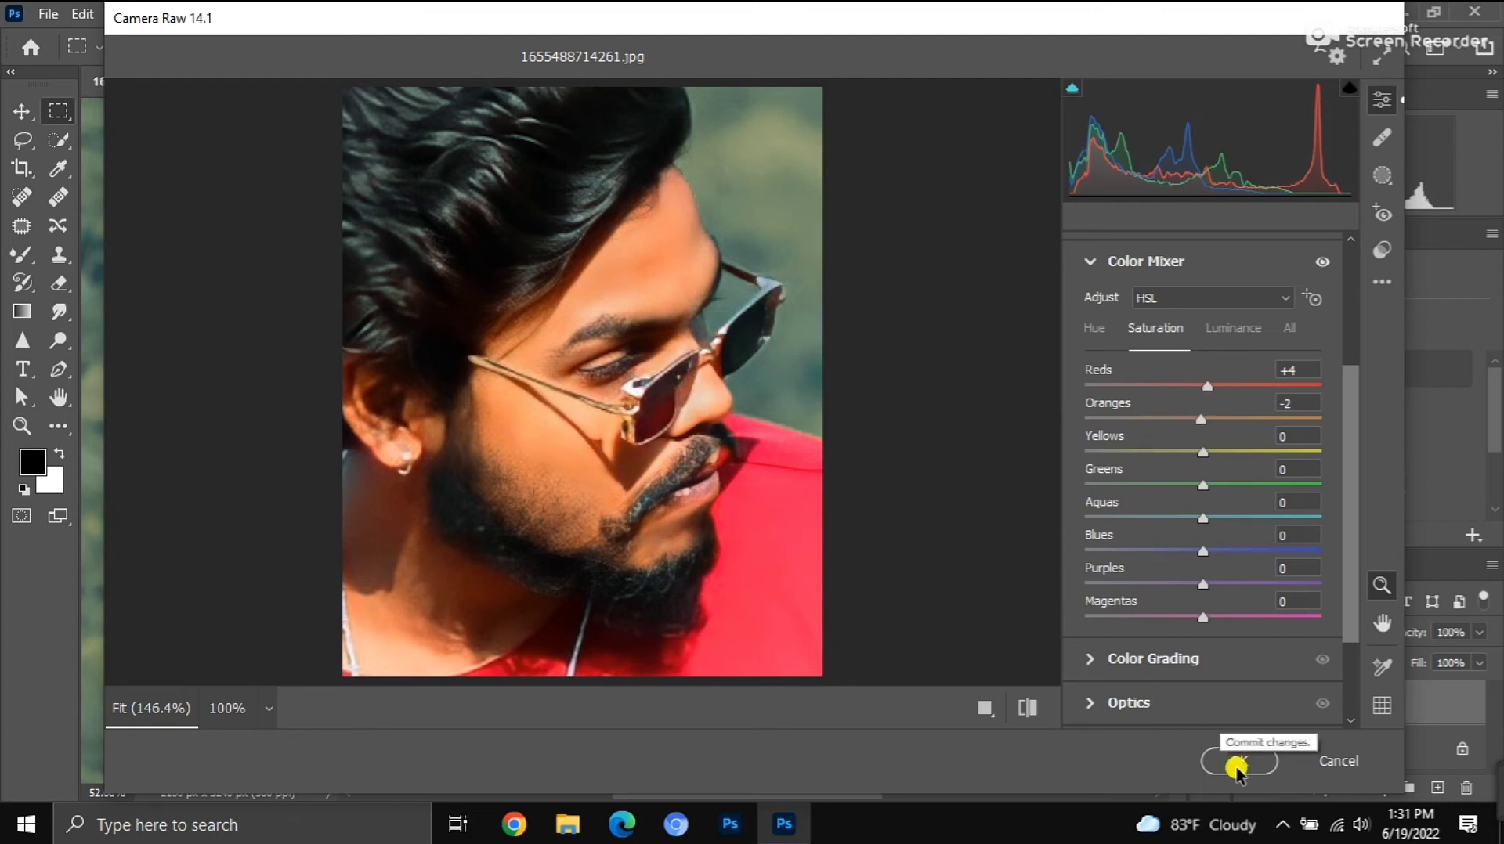
left_click(1231, 760)
key("ctrl+0")
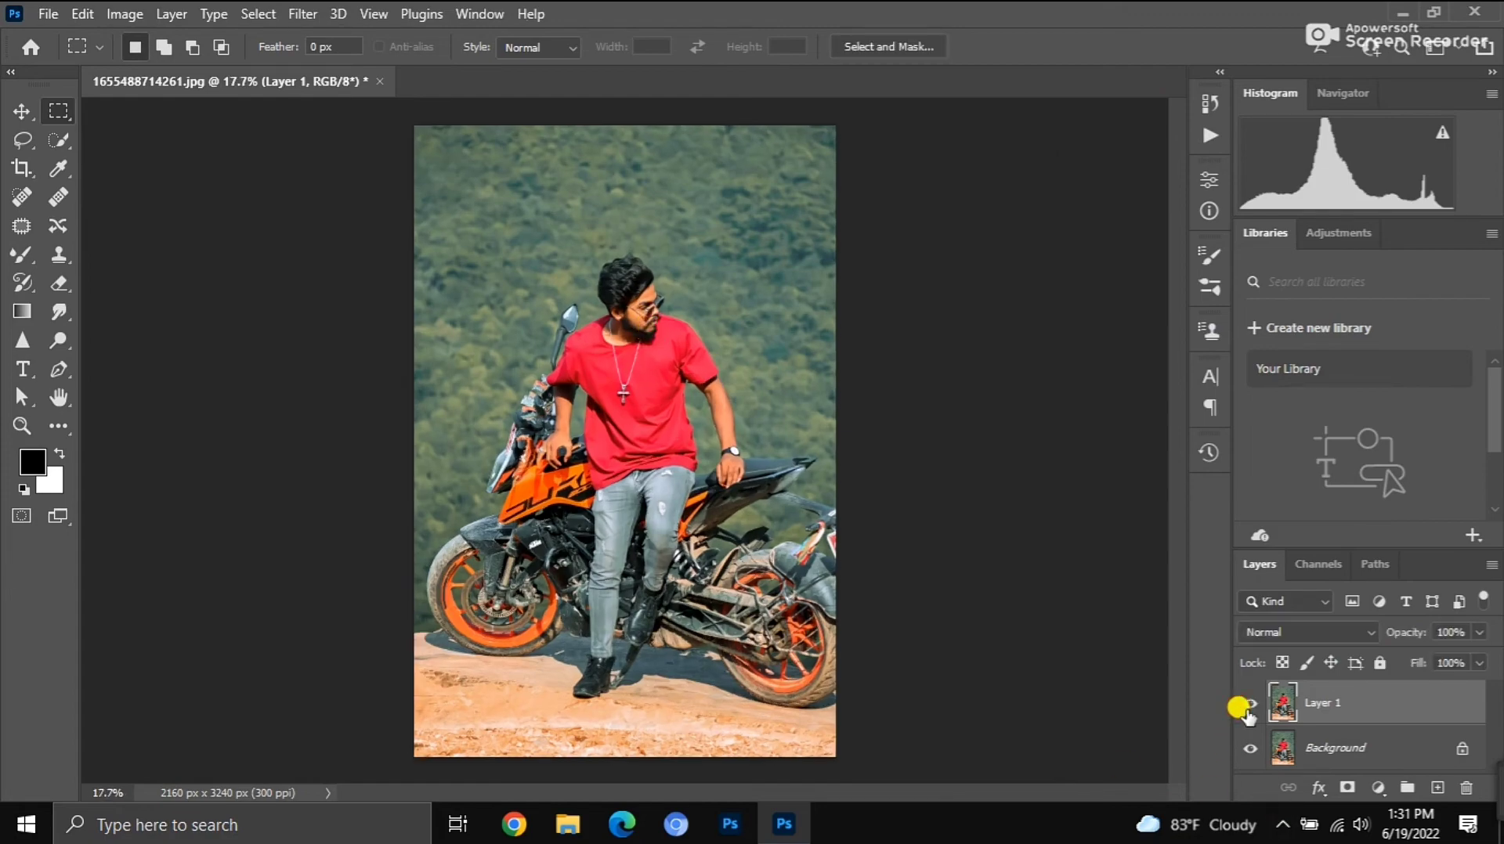
Merge all visible layers into a single layer
scroll(498, 275, "up", 5)
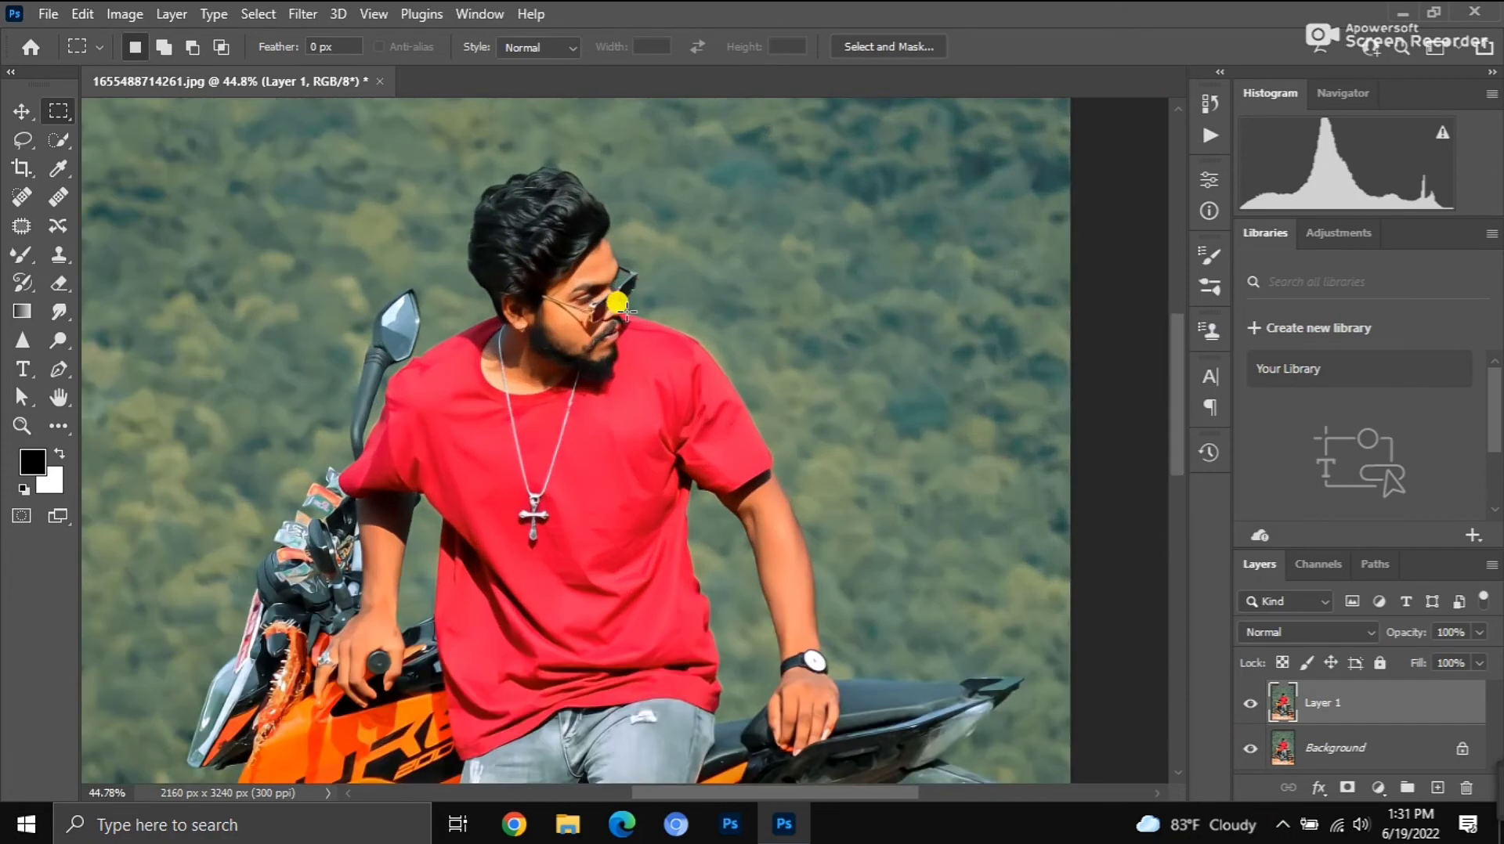
scroll(621, 285, "up", 5)
scroll(553, 321, "down", 1)
scroll(554, 322, "down", 6)
scroll(556, 322, "down", 2)
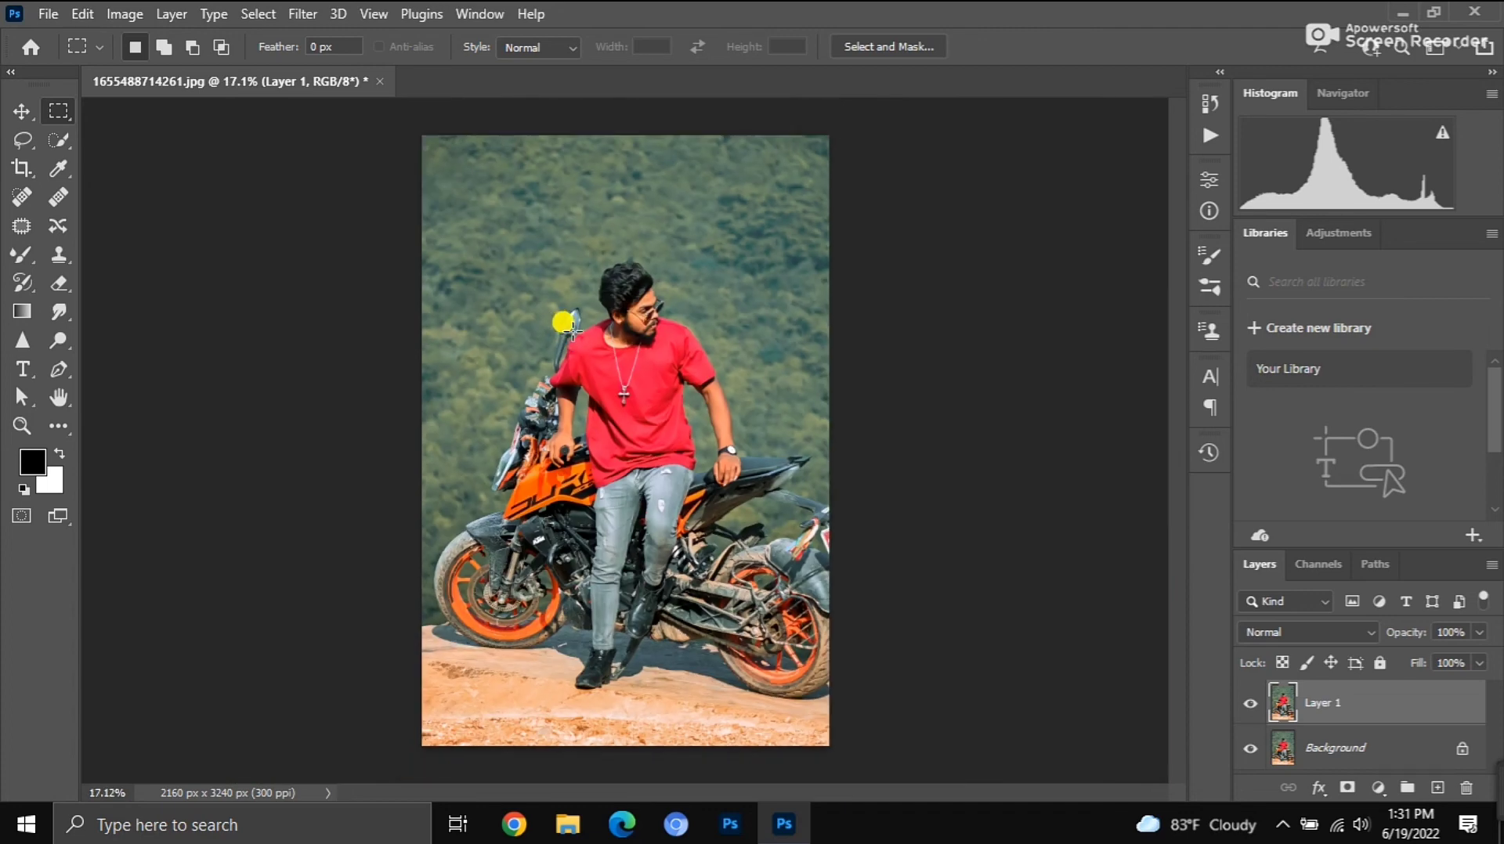
scroll(530, 318, "up", 1)
scroll(537, 318, "down", 2)
scroll(914, 566, "up", 1)
right_click(1361, 715)
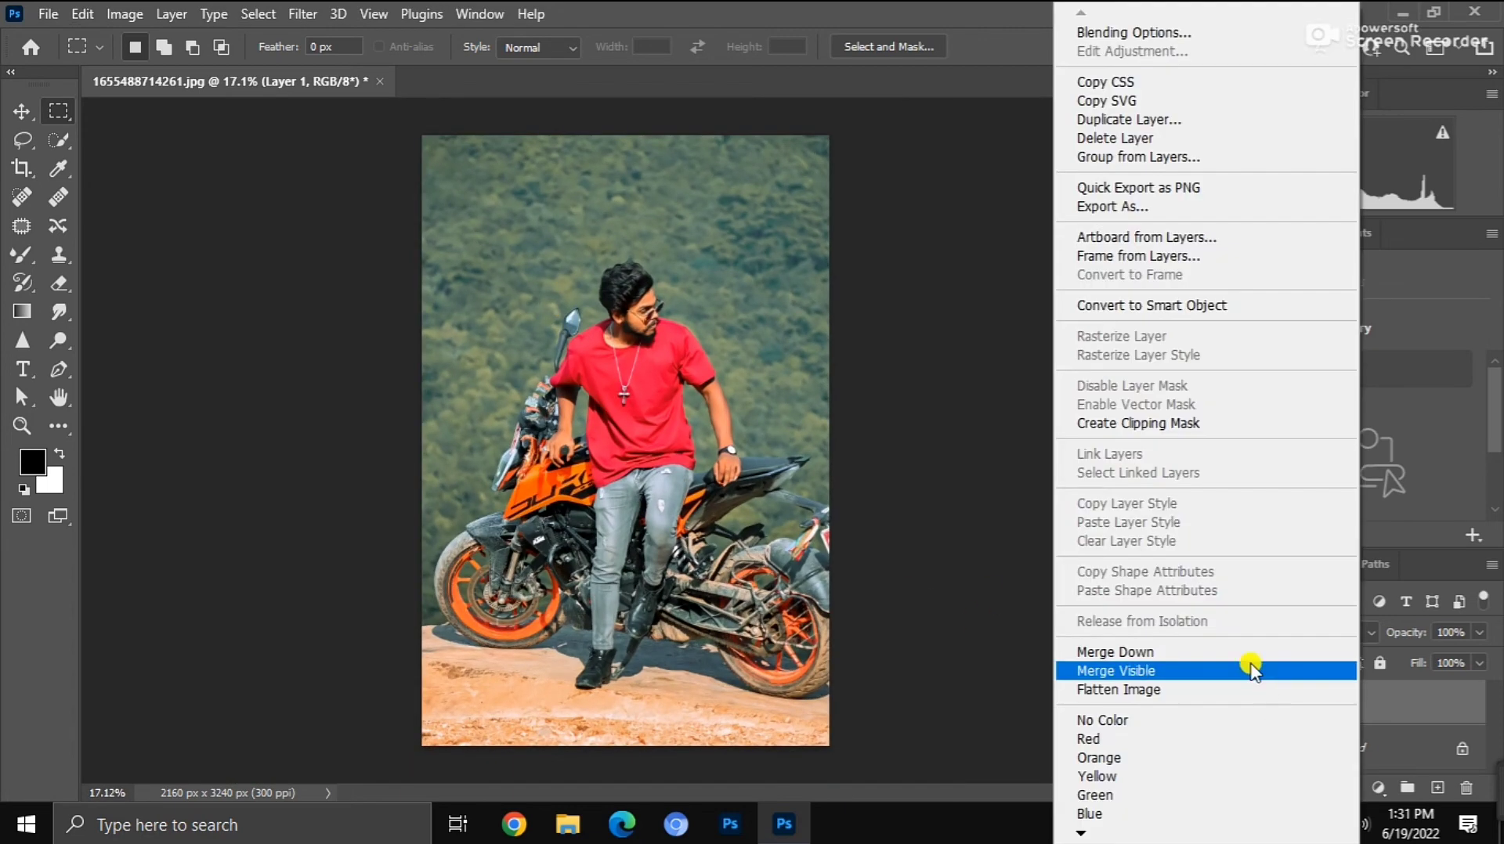
left_click(1248, 660)
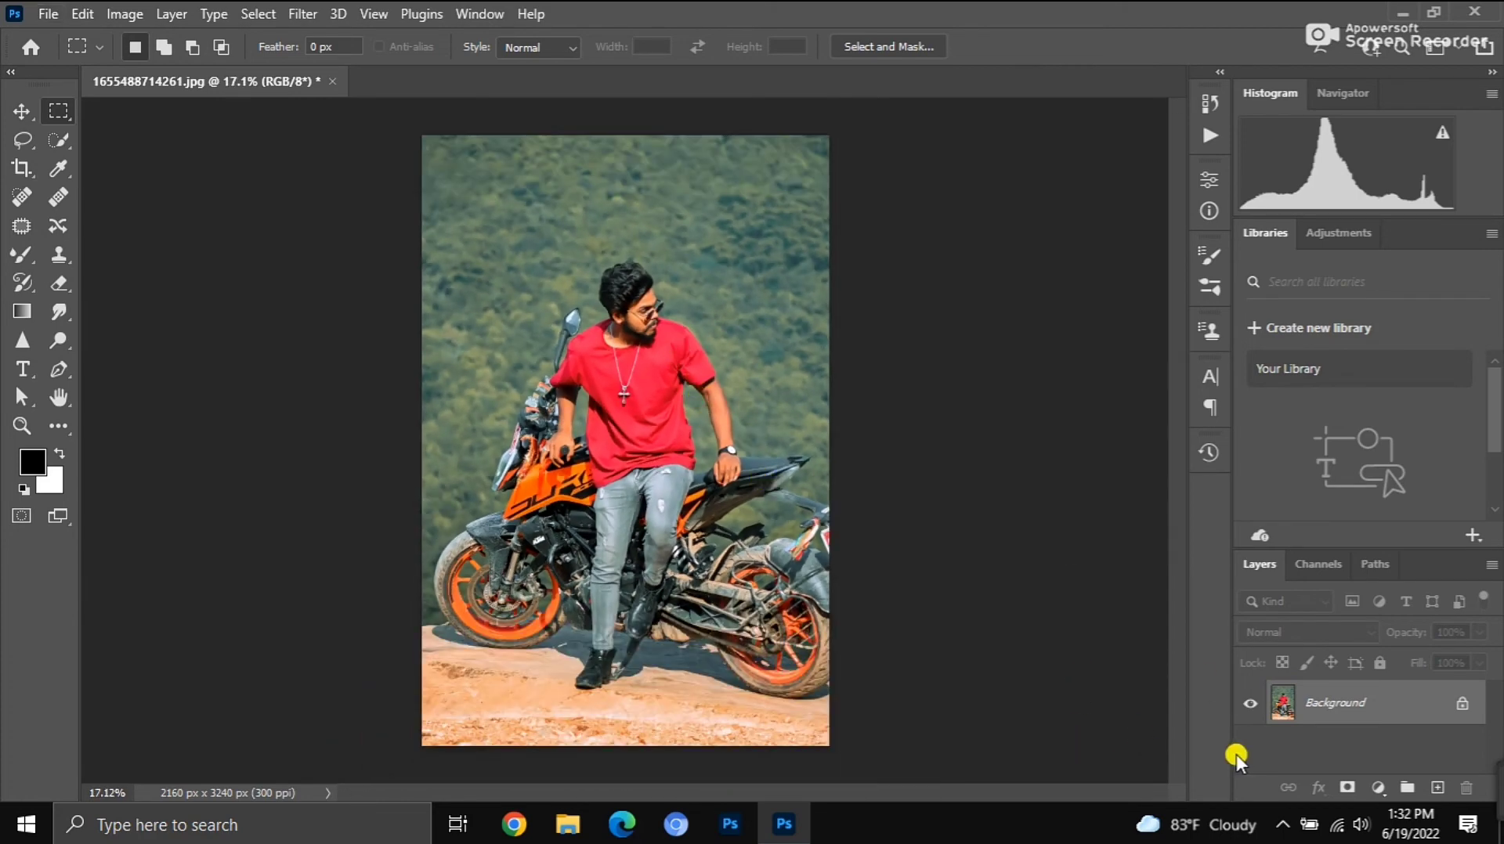
Unlock the Background layer and add a Selective Color adjustment targeting Greens
double_click(1455, 709)
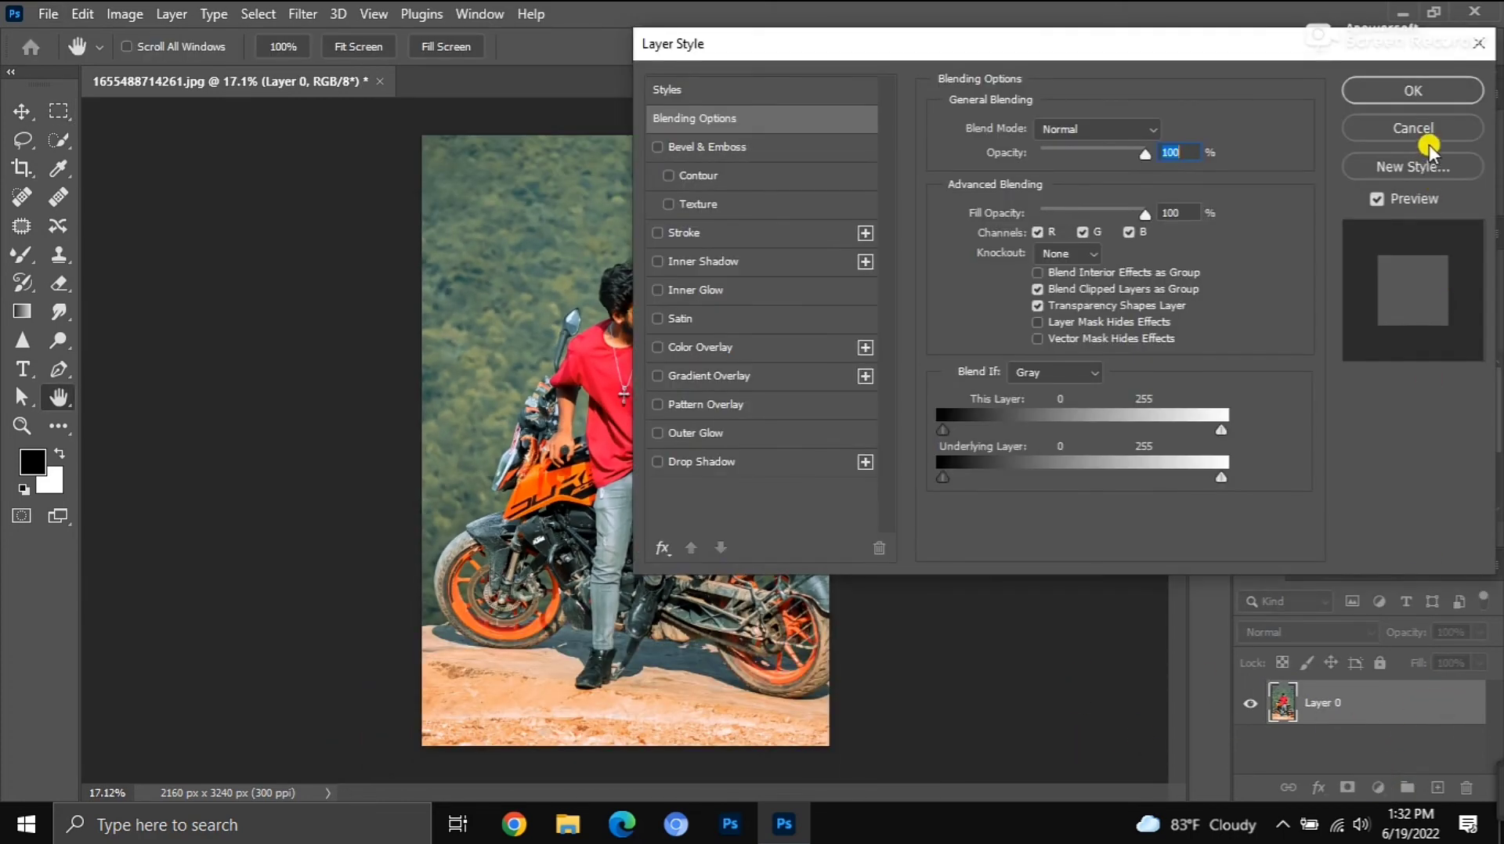
left_click(1425, 141)
left_click(1377, 787)
left_click(1077, 266)
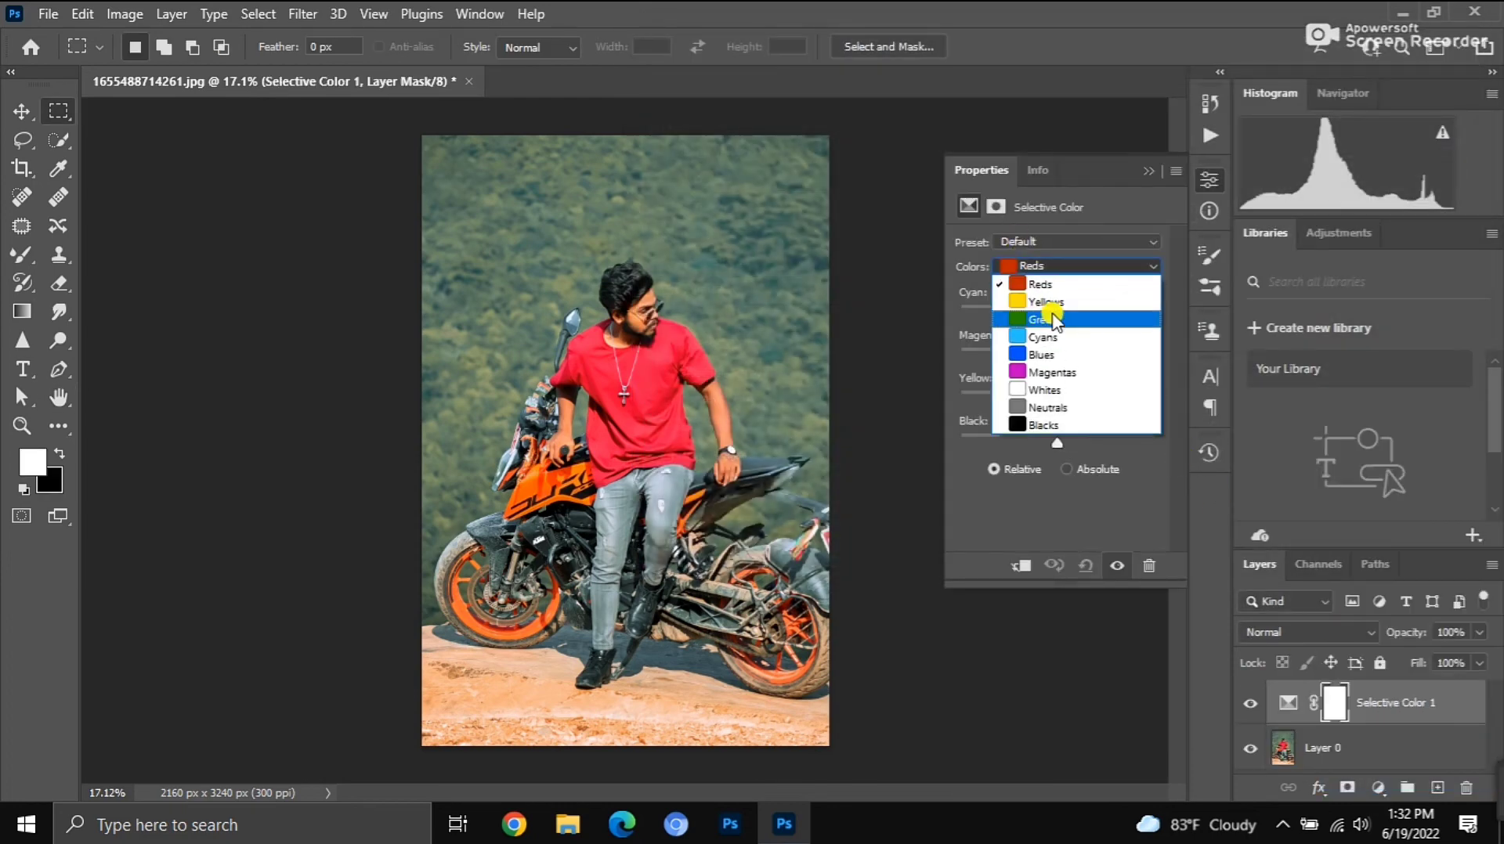
left_click(1055, 321)
Set the Greens to Cyan +30 and Magenta −30 in Selective Color
double_click(1112, 334)
type("63")
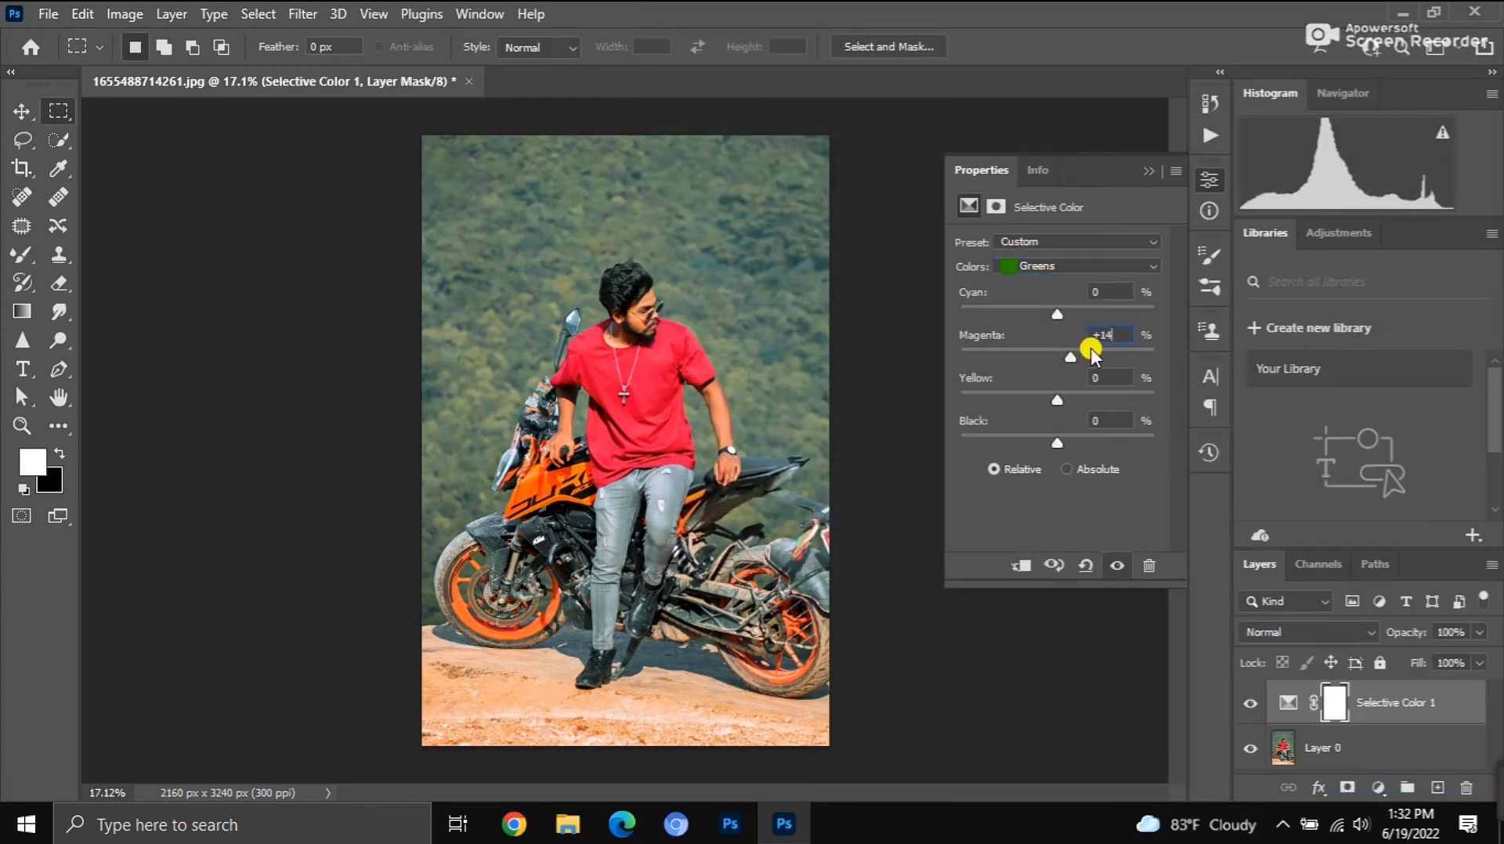
left_click_drag(1116, 351, 1081, 363)
left_click(1070, 310)
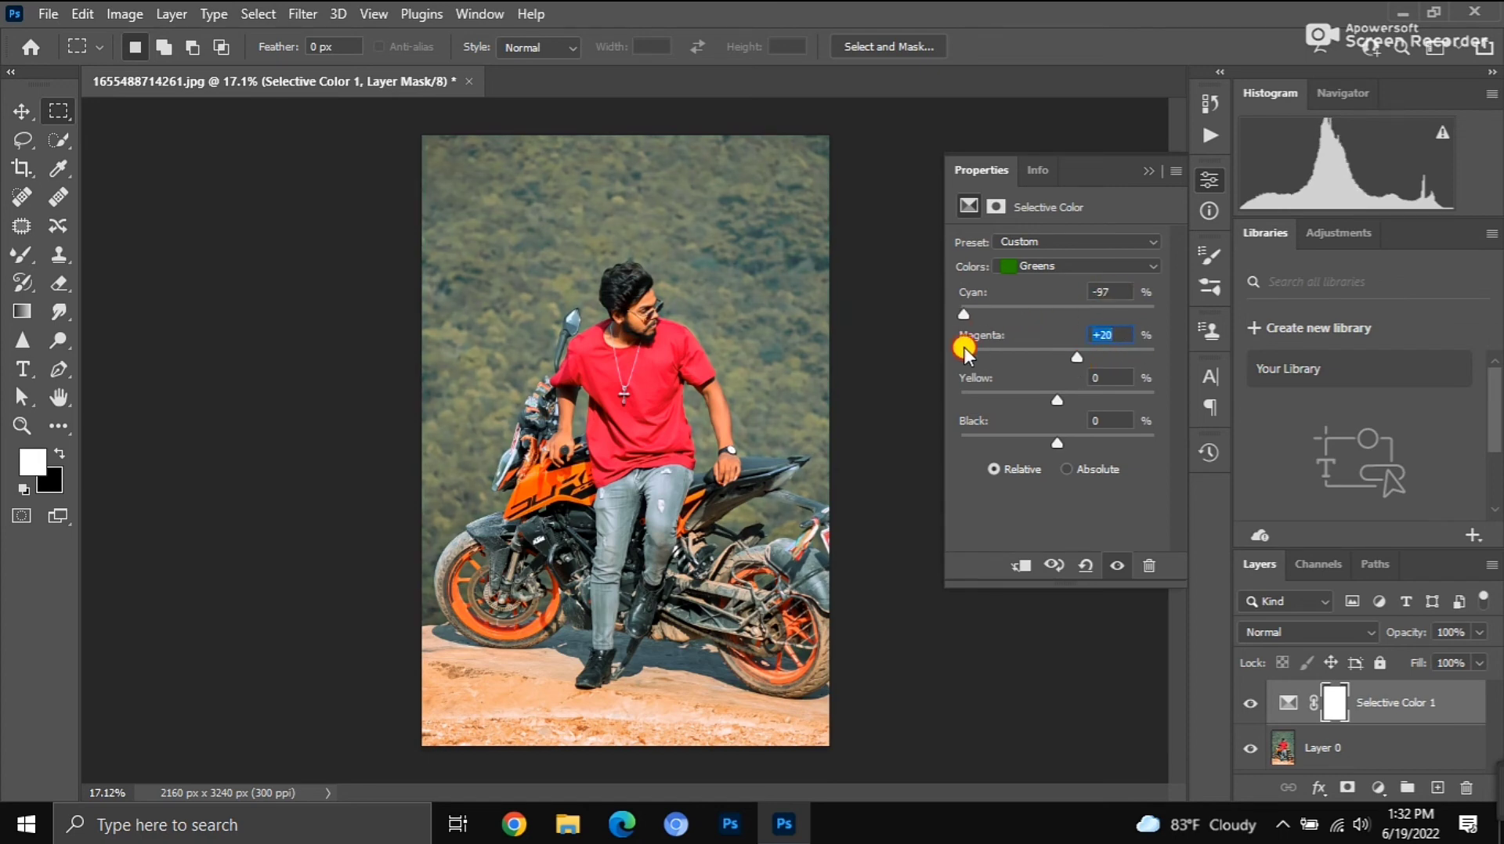
left_click_drag(1077, 348, 1085, 344)
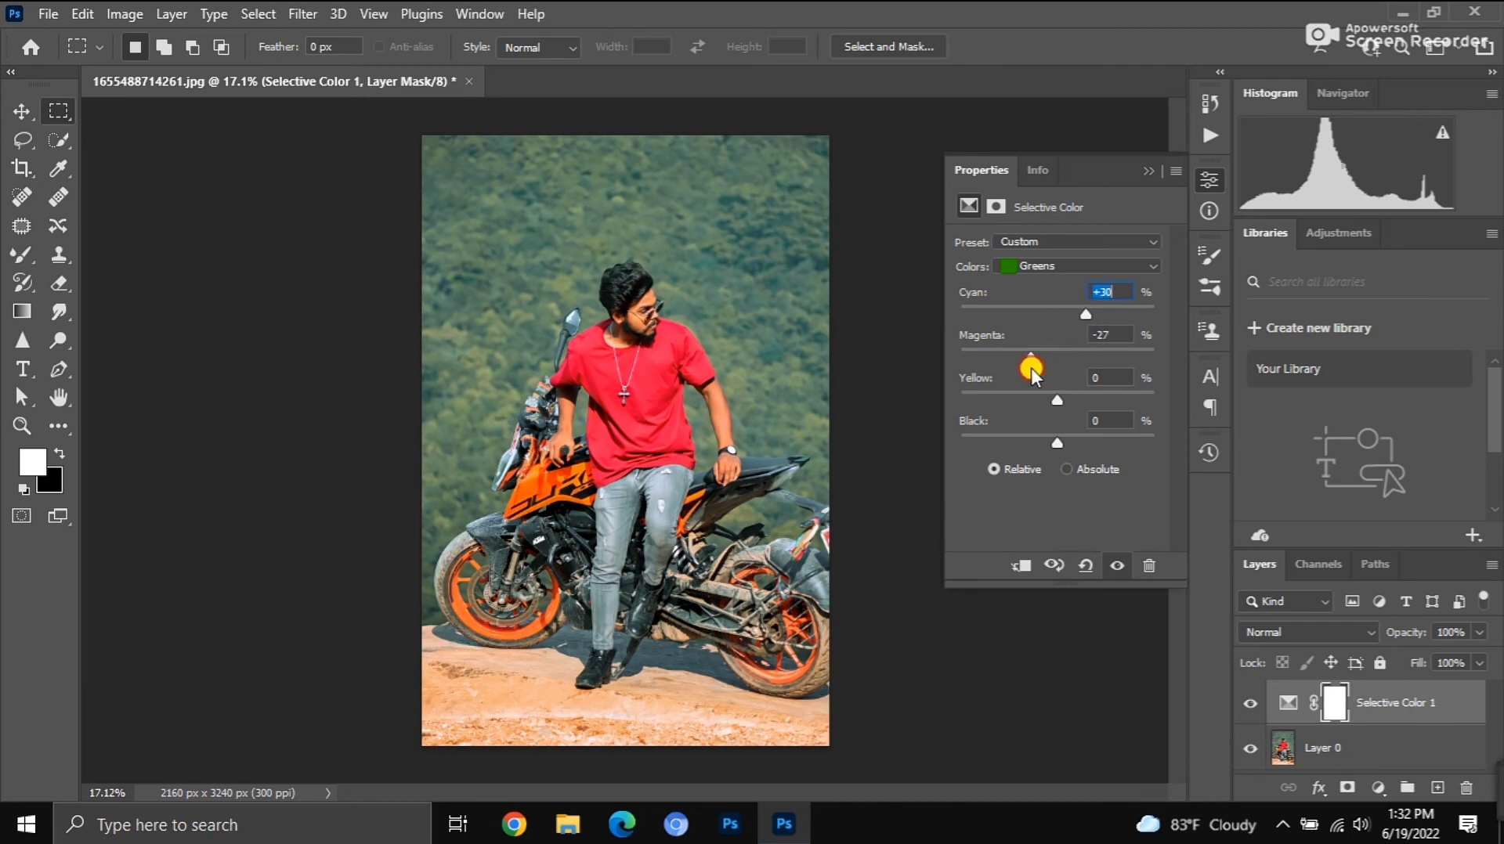
left_click_drag(1030, 368, 1142, 336)
left_click_drag(1029, 367, 1019, 377)
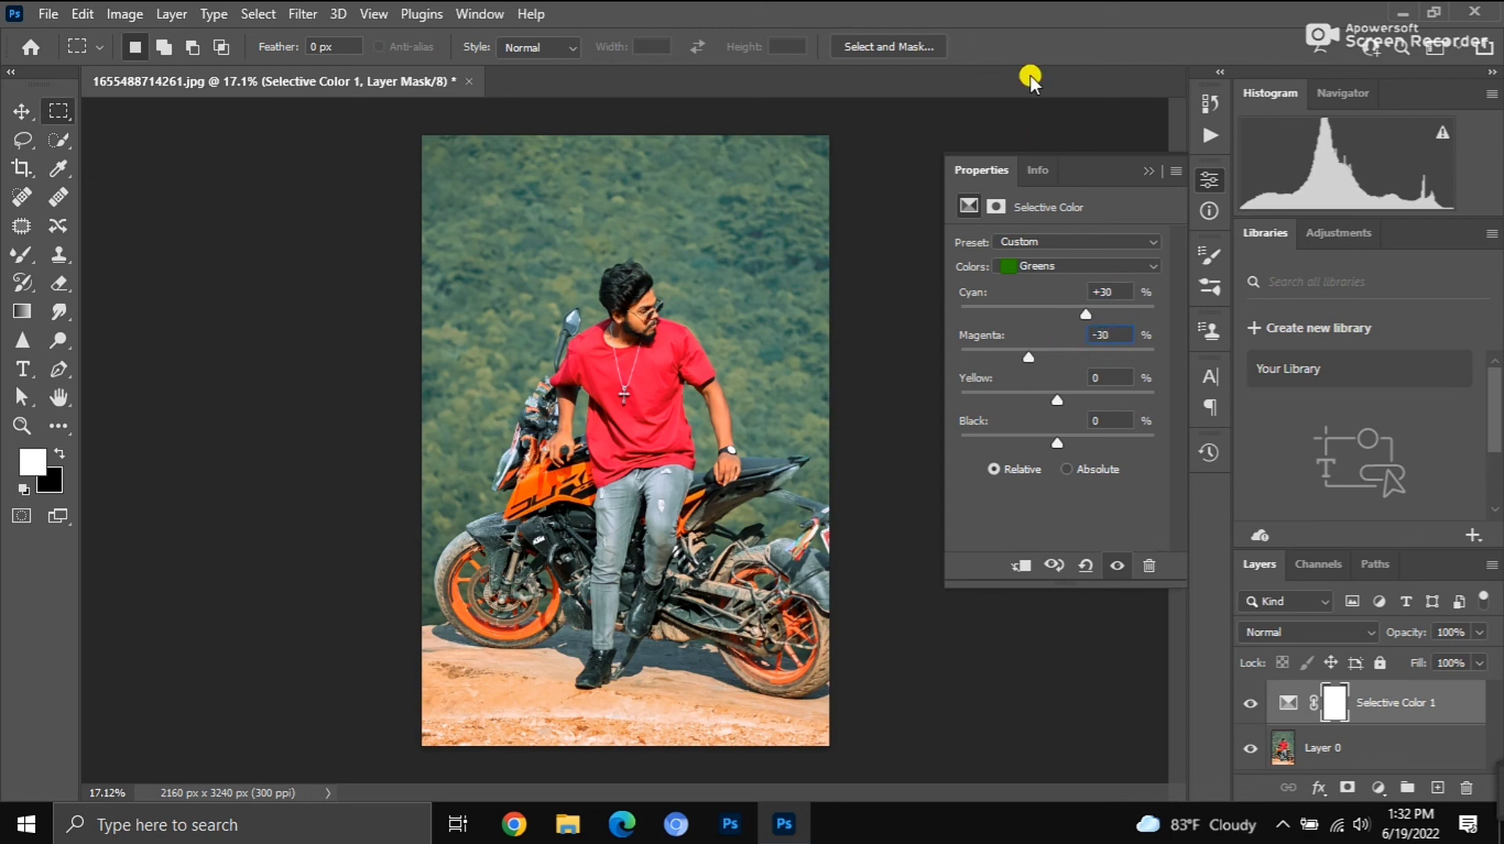
left_click(1148, 170)
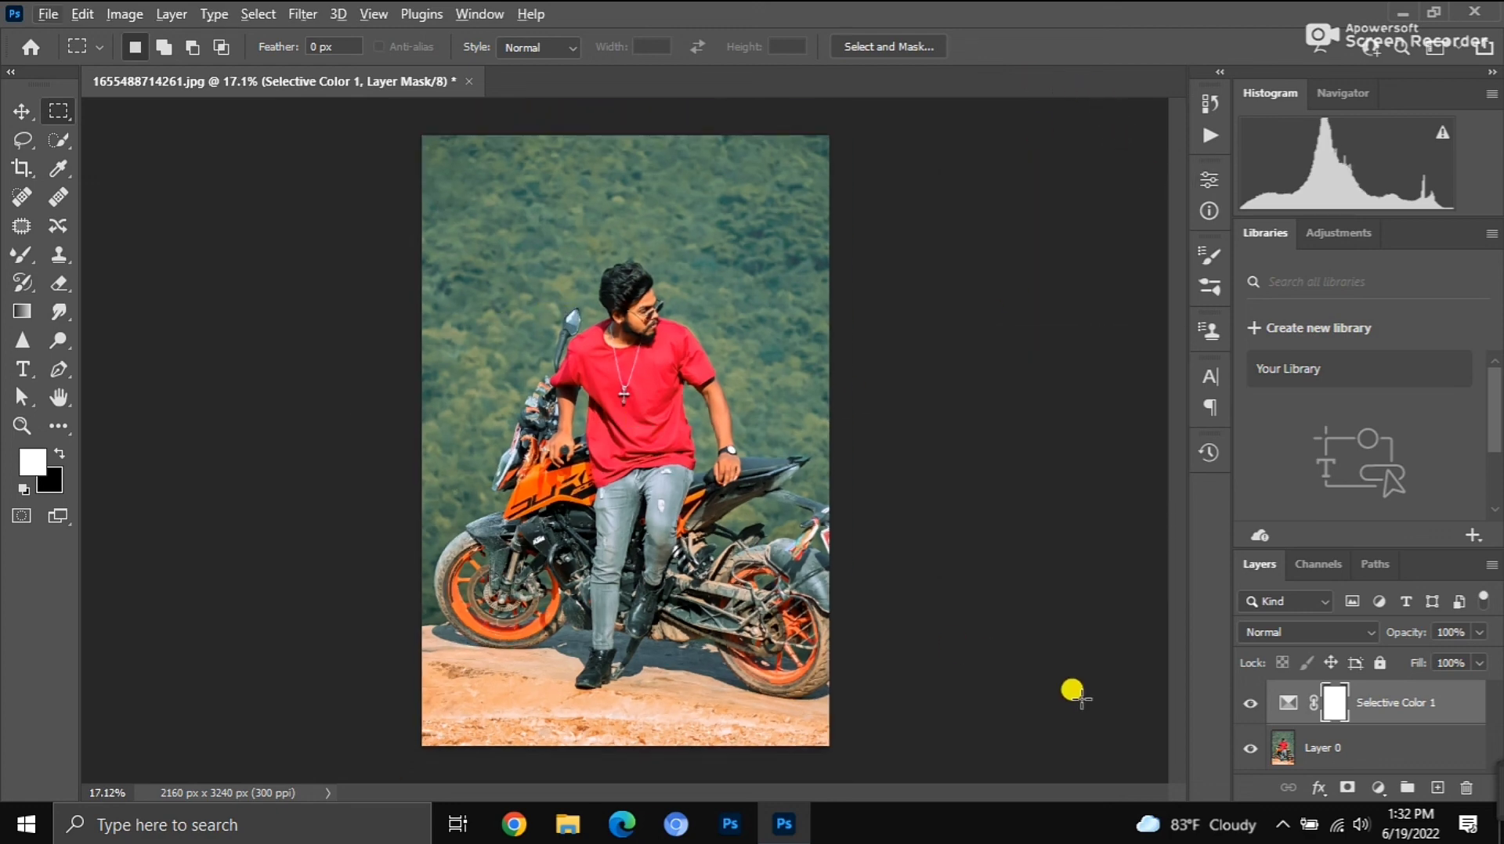
Merge the Selective Color adjustment into the photo with Merge Visible
right_click(1378, 719)
left_click(1256, 668)
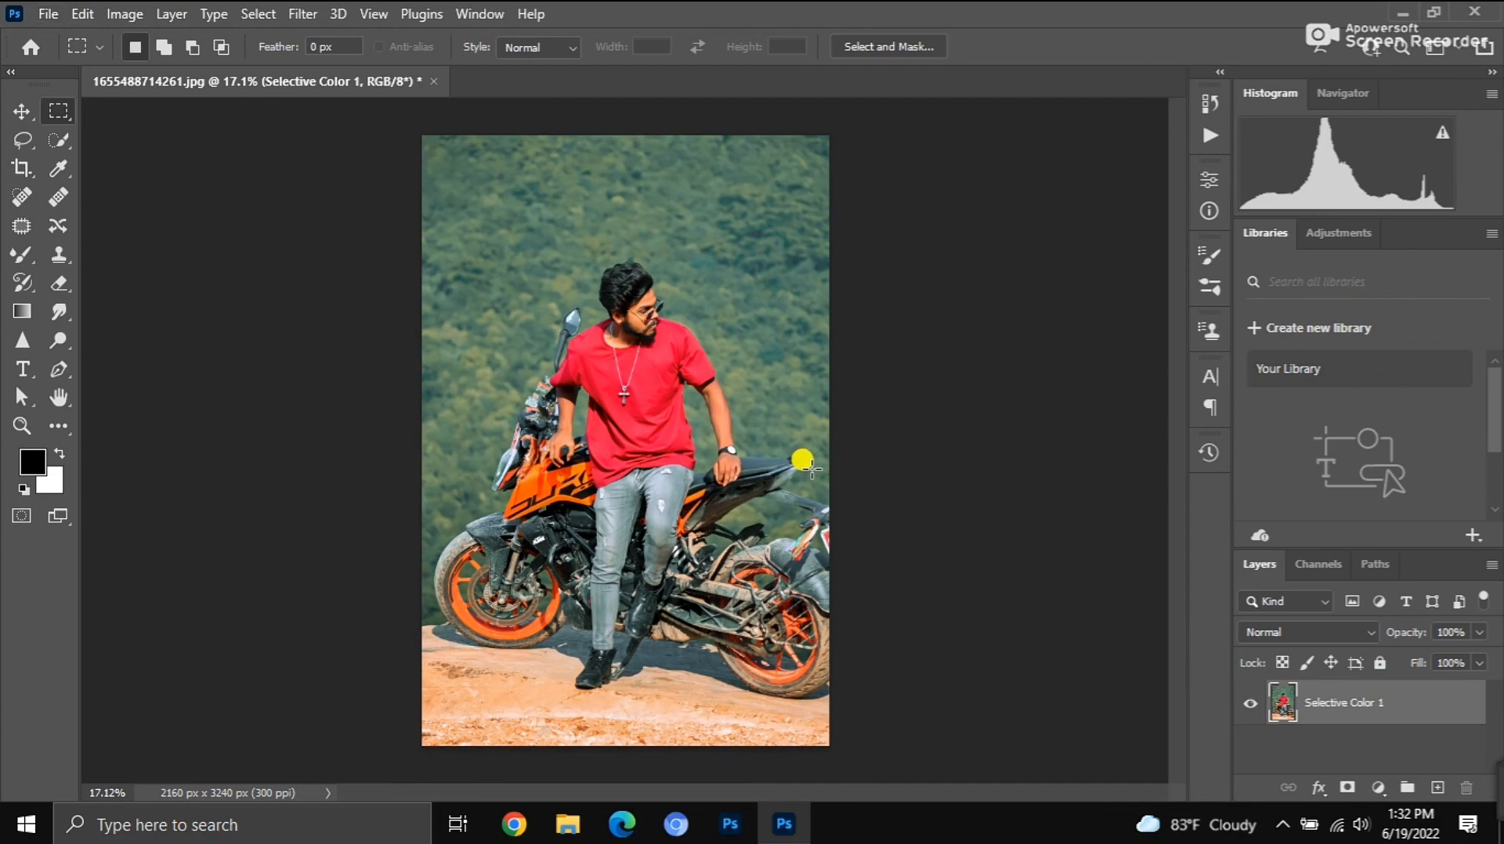
left_click(21, 111)
scroll(645, 282, "up", 5)
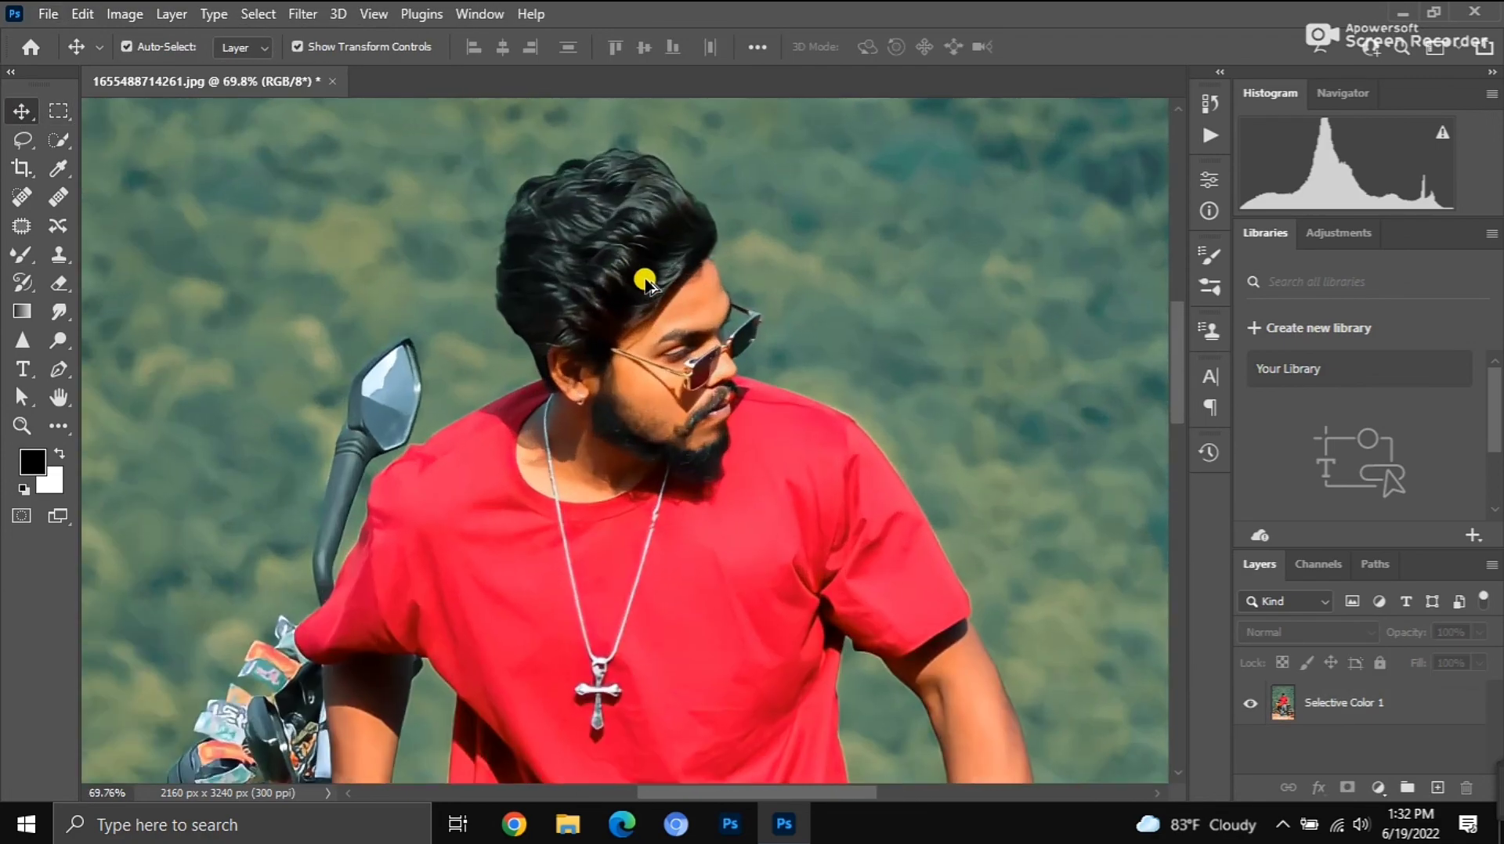
scroll(644, 282, "down", 5)
scroll(699, 561, "up", 2)
scroll(732, 446, "down", 3)
scroll(719, 621, "up", 2)
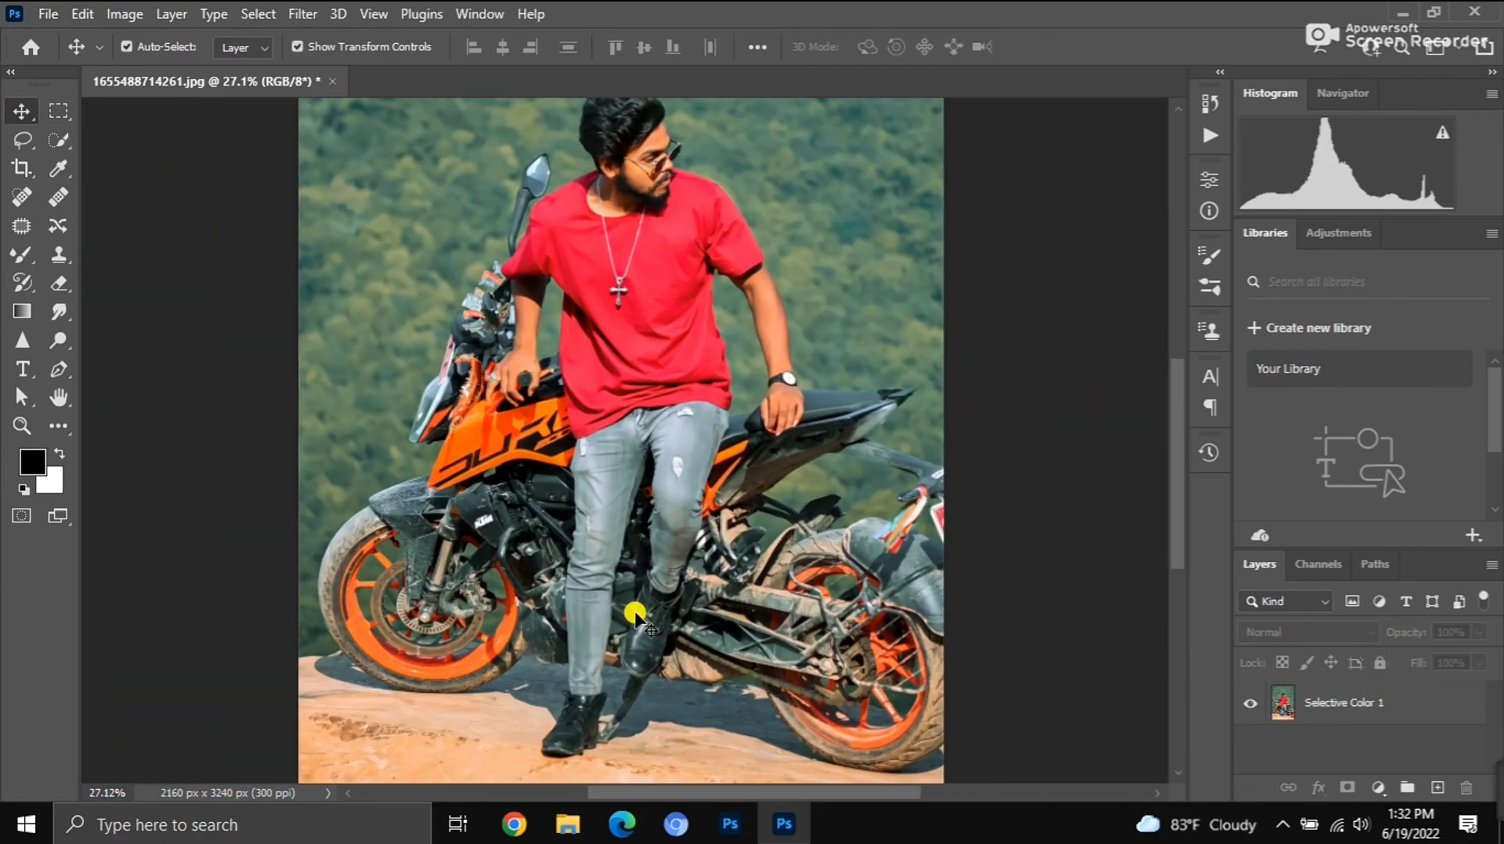
scroll(636, 615, "up", 2)
scroll(619, 549, "down", 3)
scroll(614, 470, "down", 2)
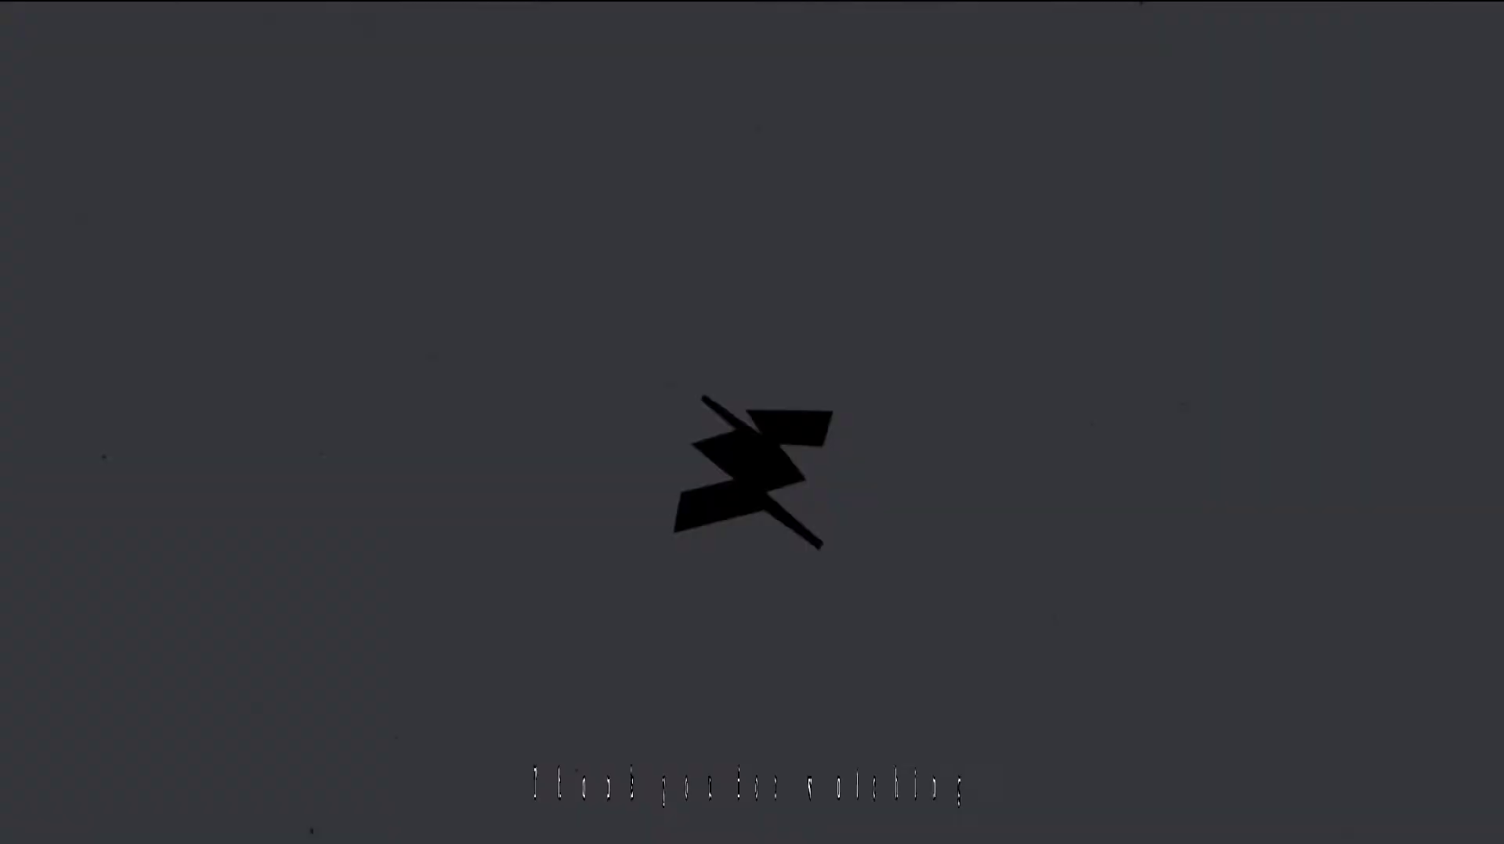